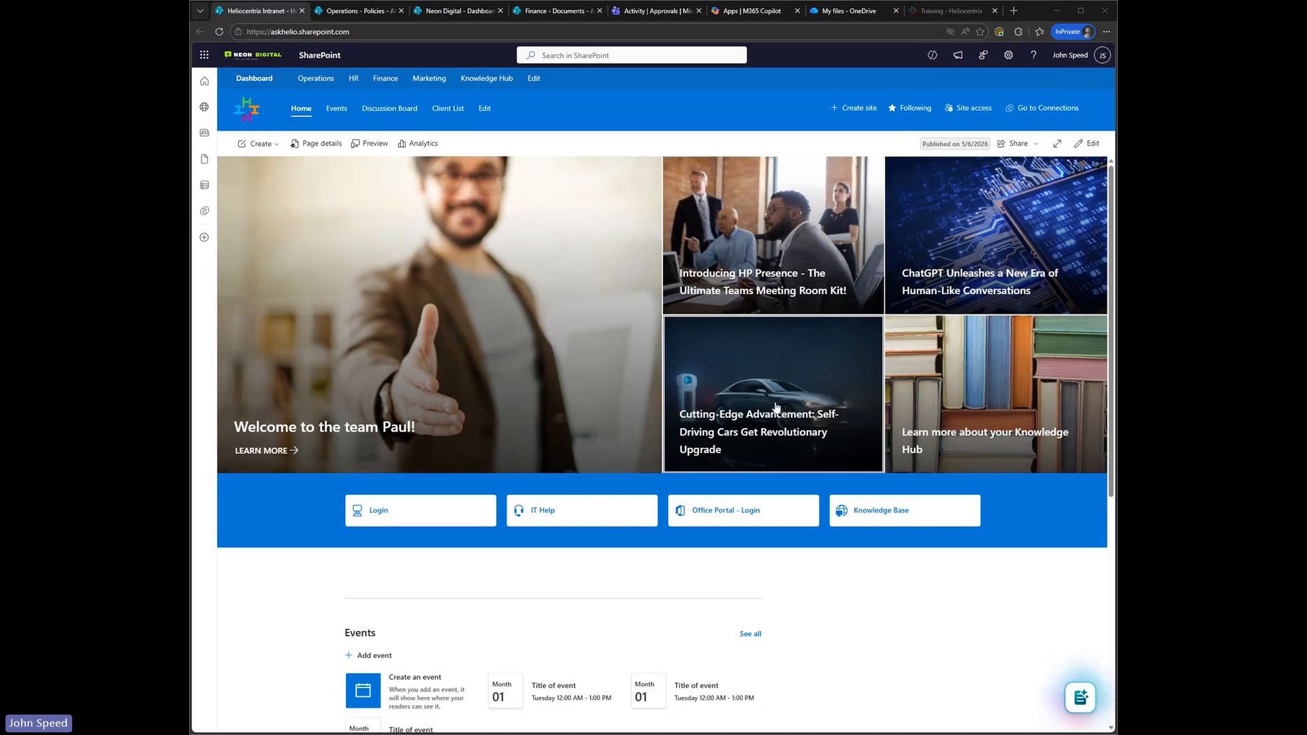
Put the intranet home page in edit mode and add the site's Documents folder to the Quick links web part
scroll(770, 411, "down", 1)
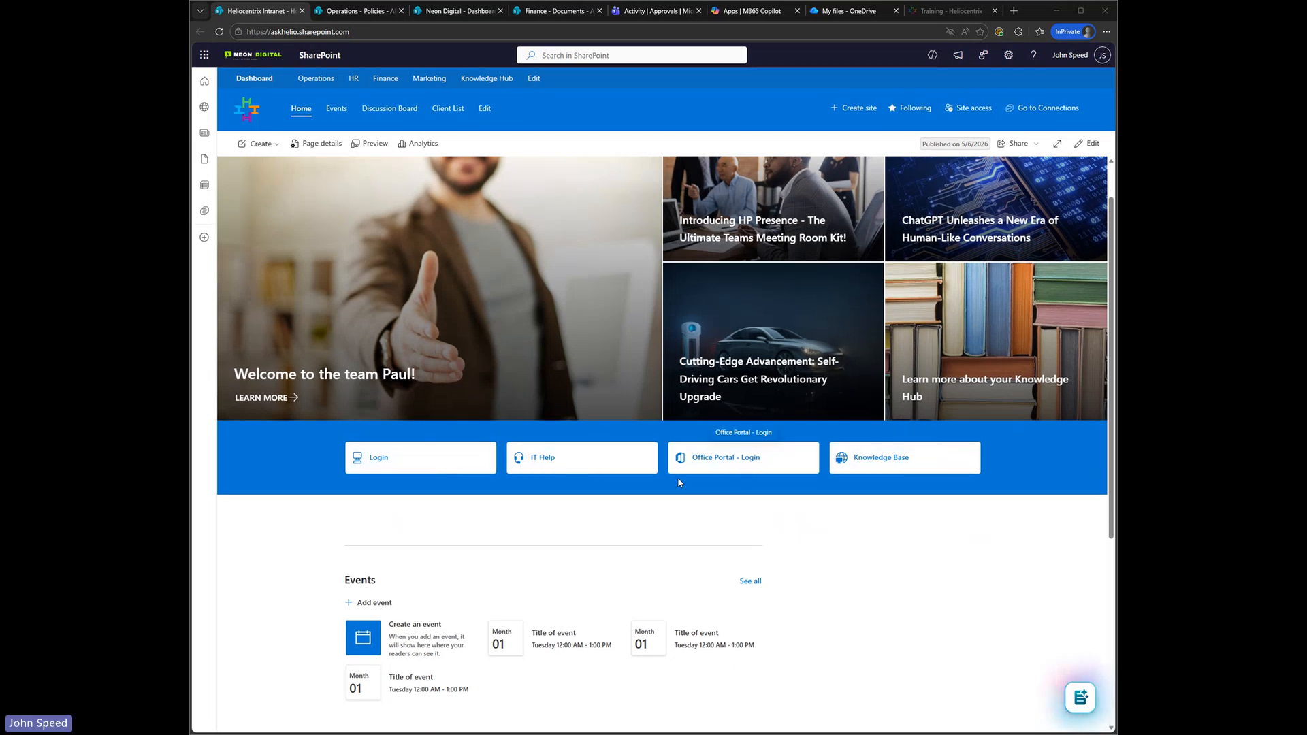
scroll(431, 495, "down", 2)
scroll(431, 495, "down", 1)
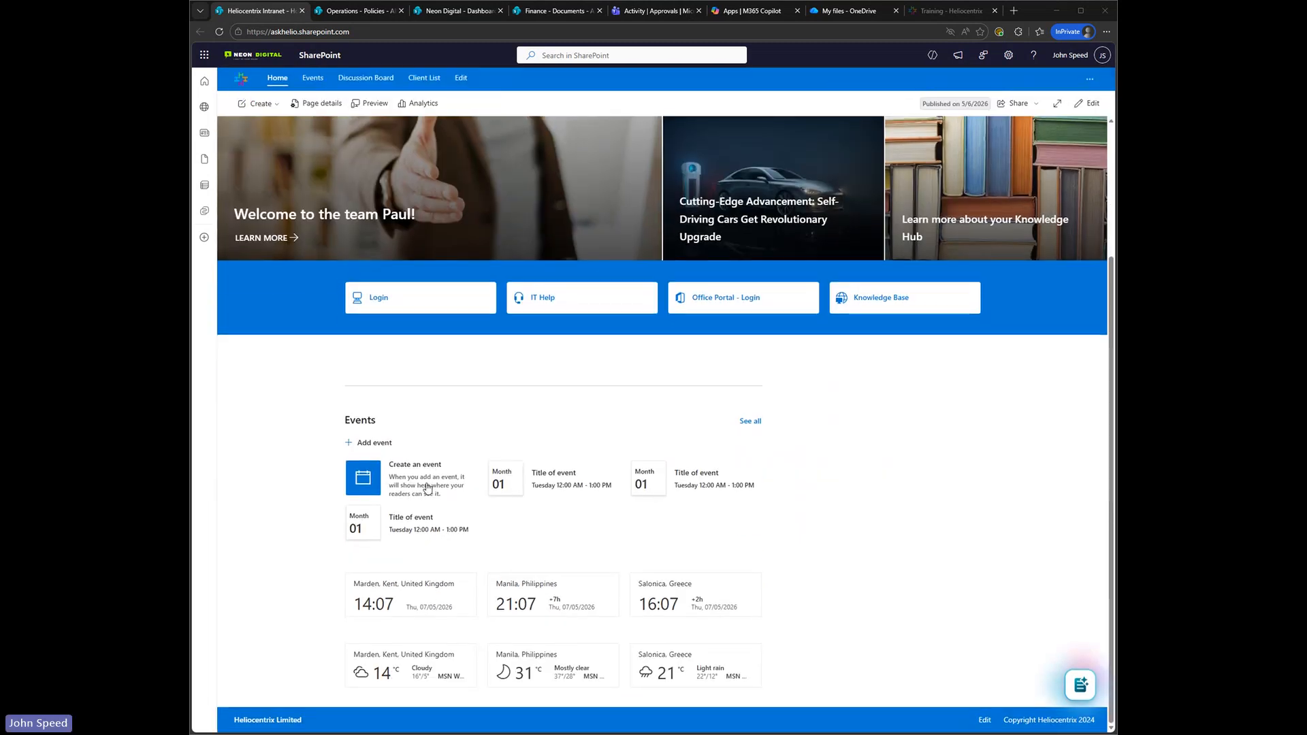
scroll(506, 480, "up", 4)
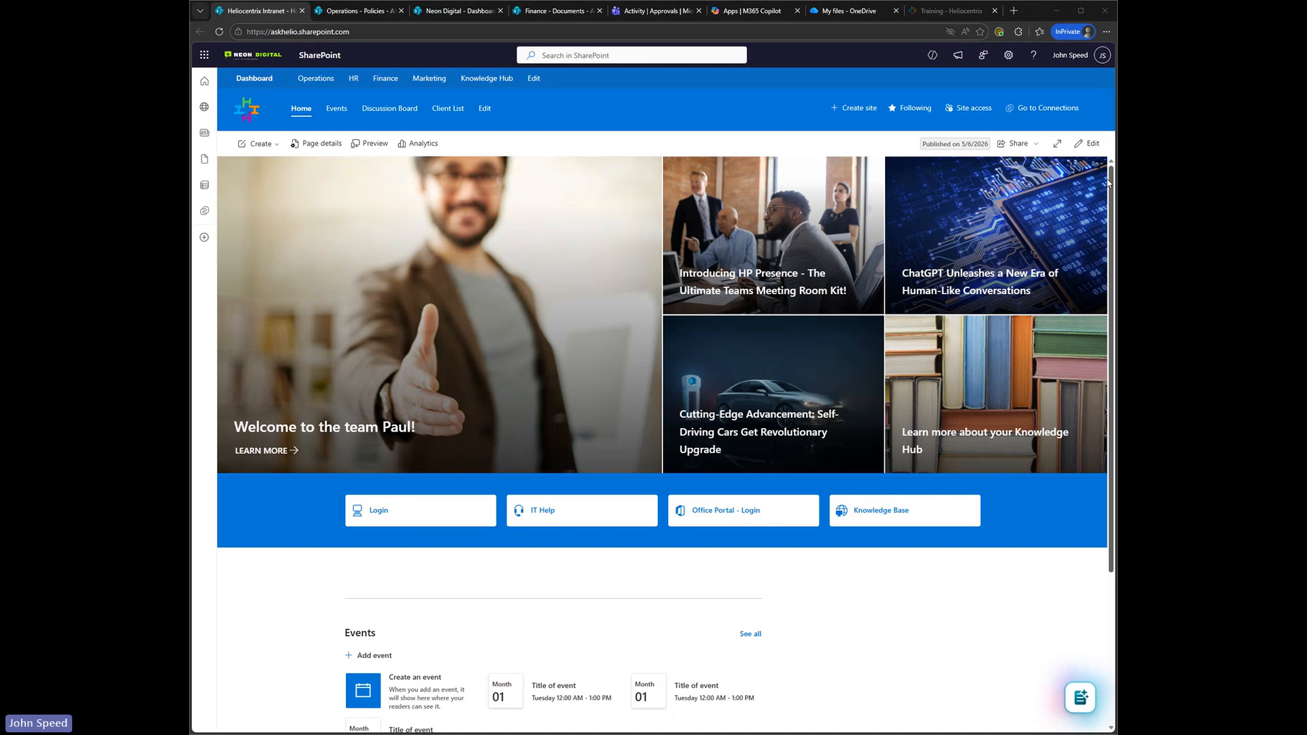
left_click(1088, 143)
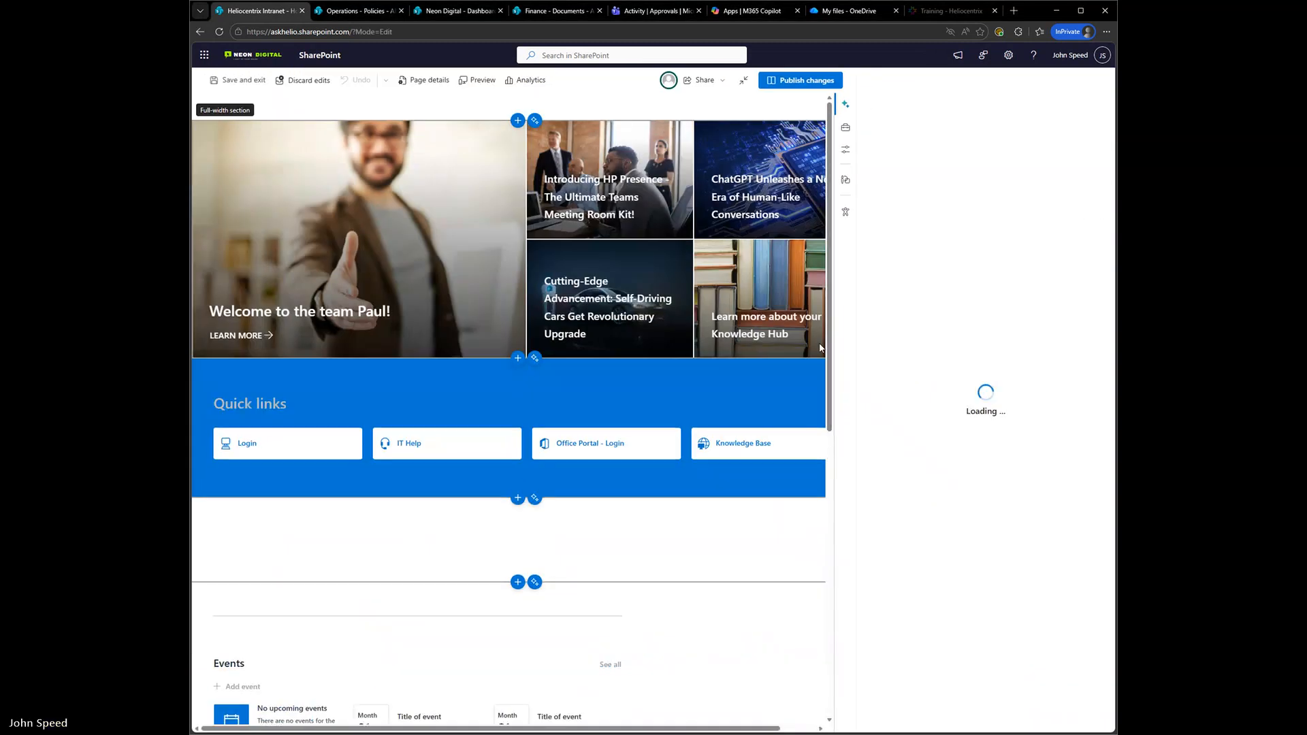
left_click(548, 417)
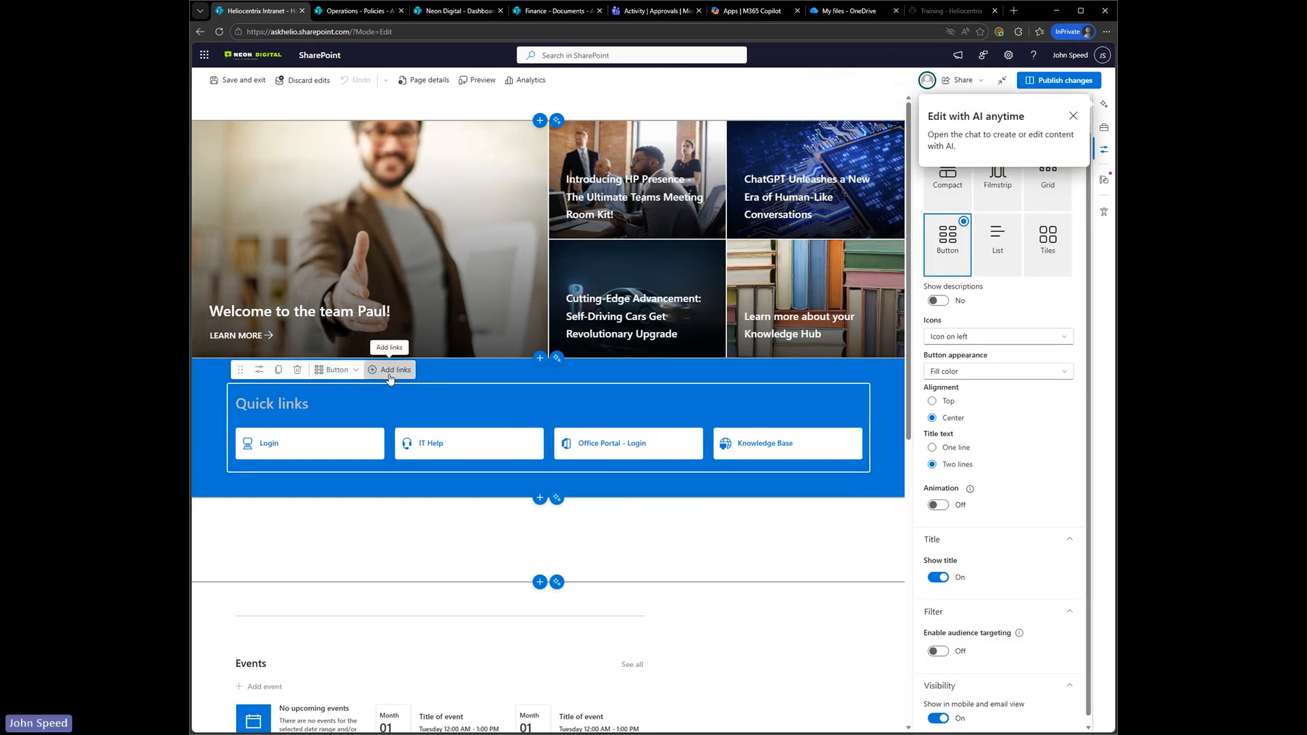
left_click(389, 372)
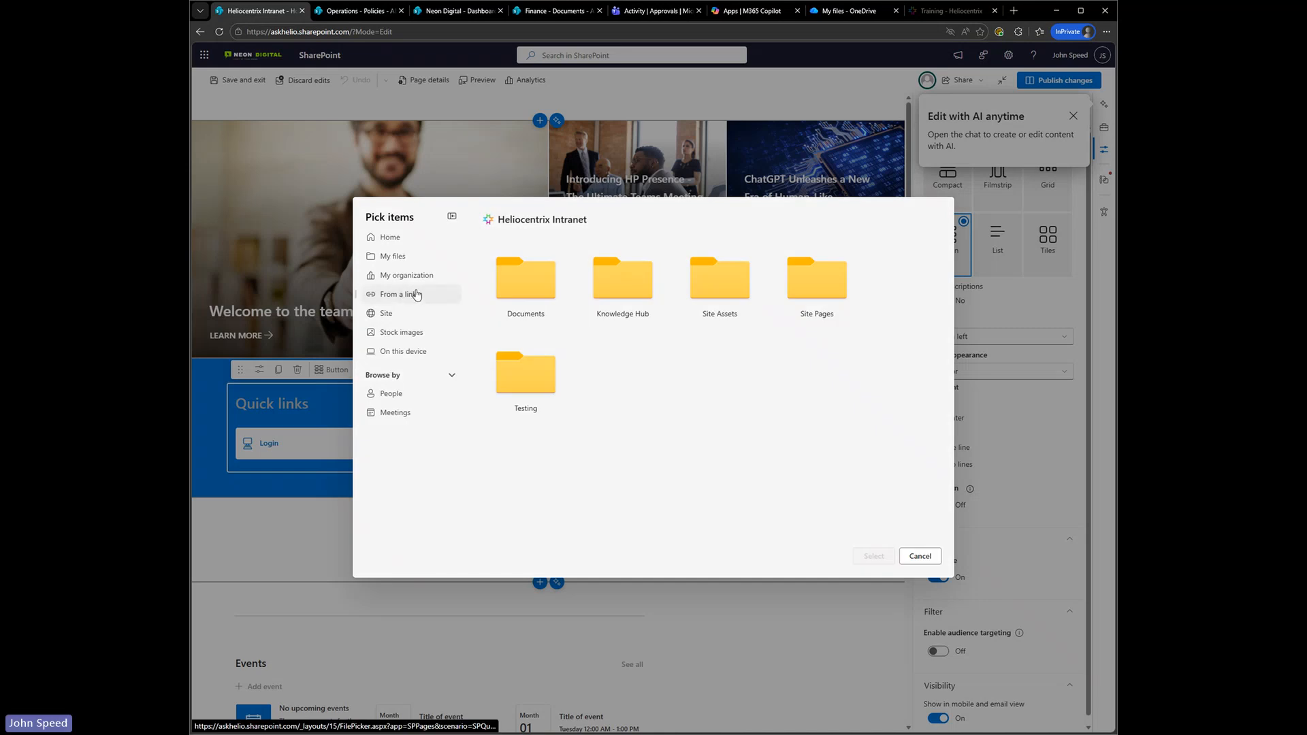
left_click(424, 314)
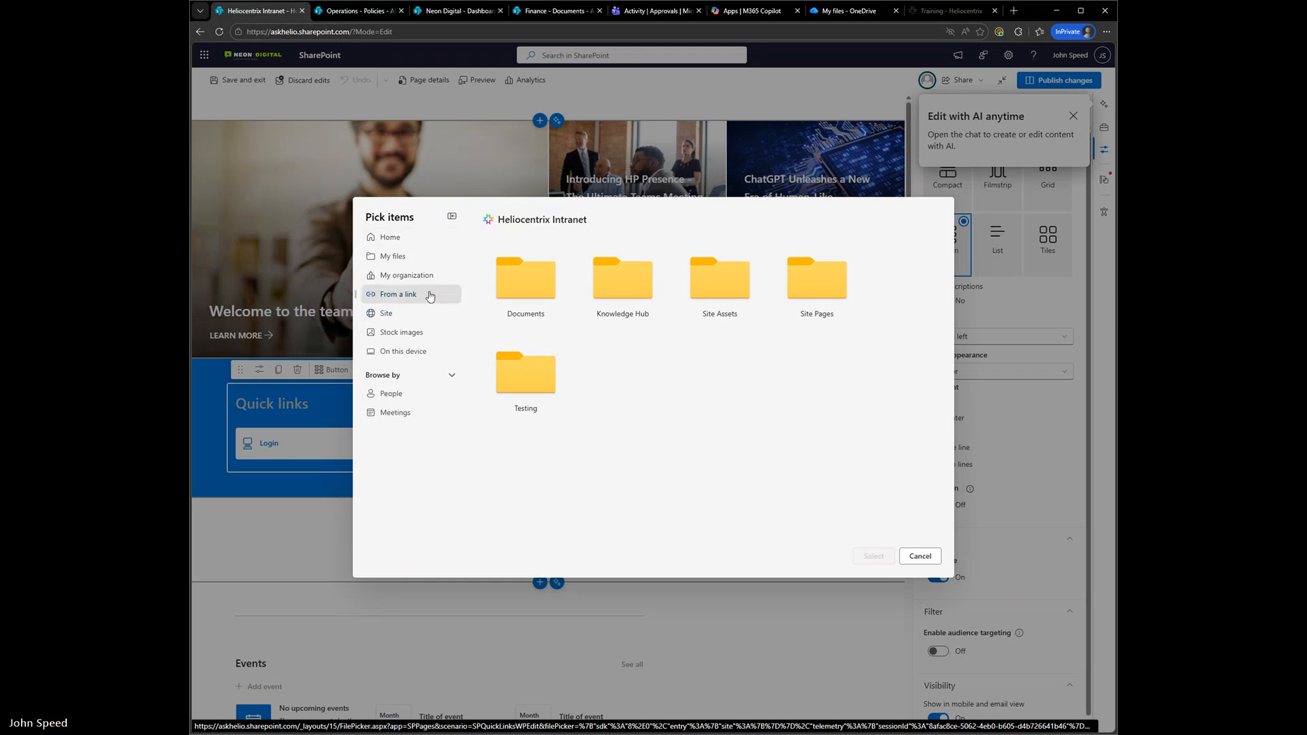
left_click(562, 254)
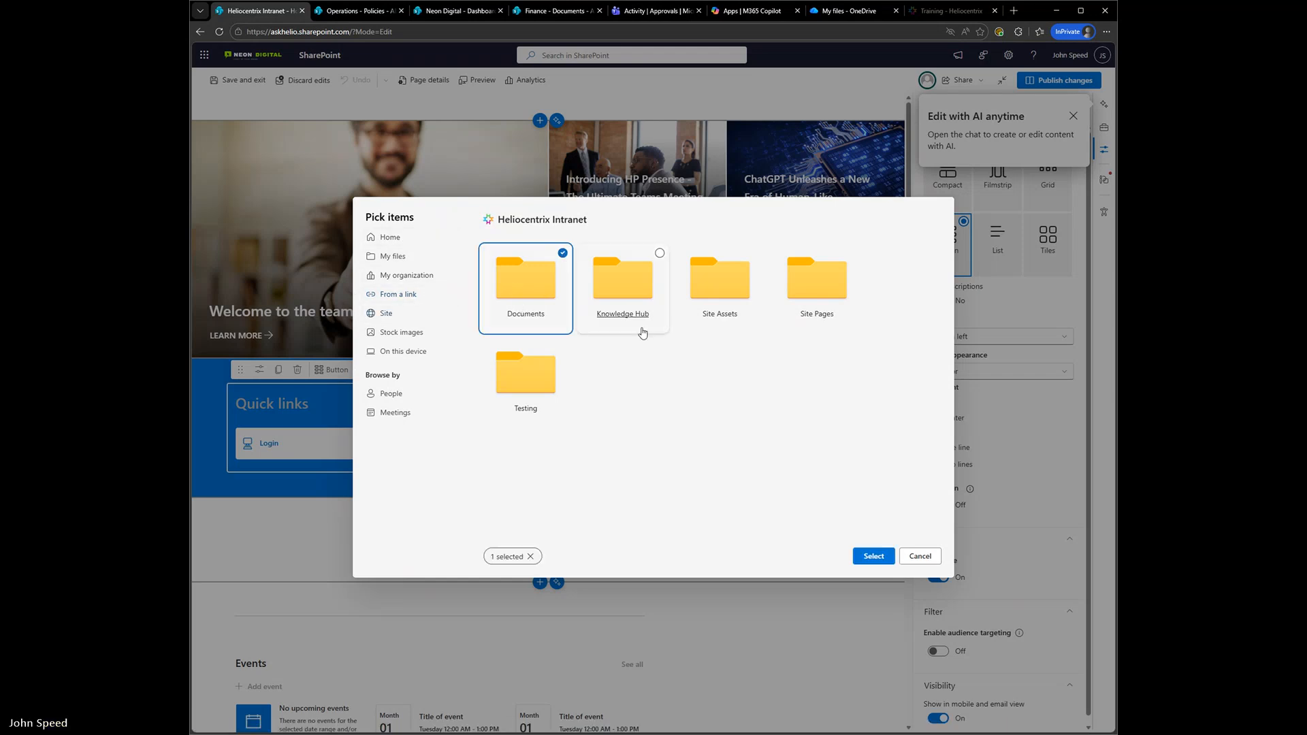
left_click(871, 557)
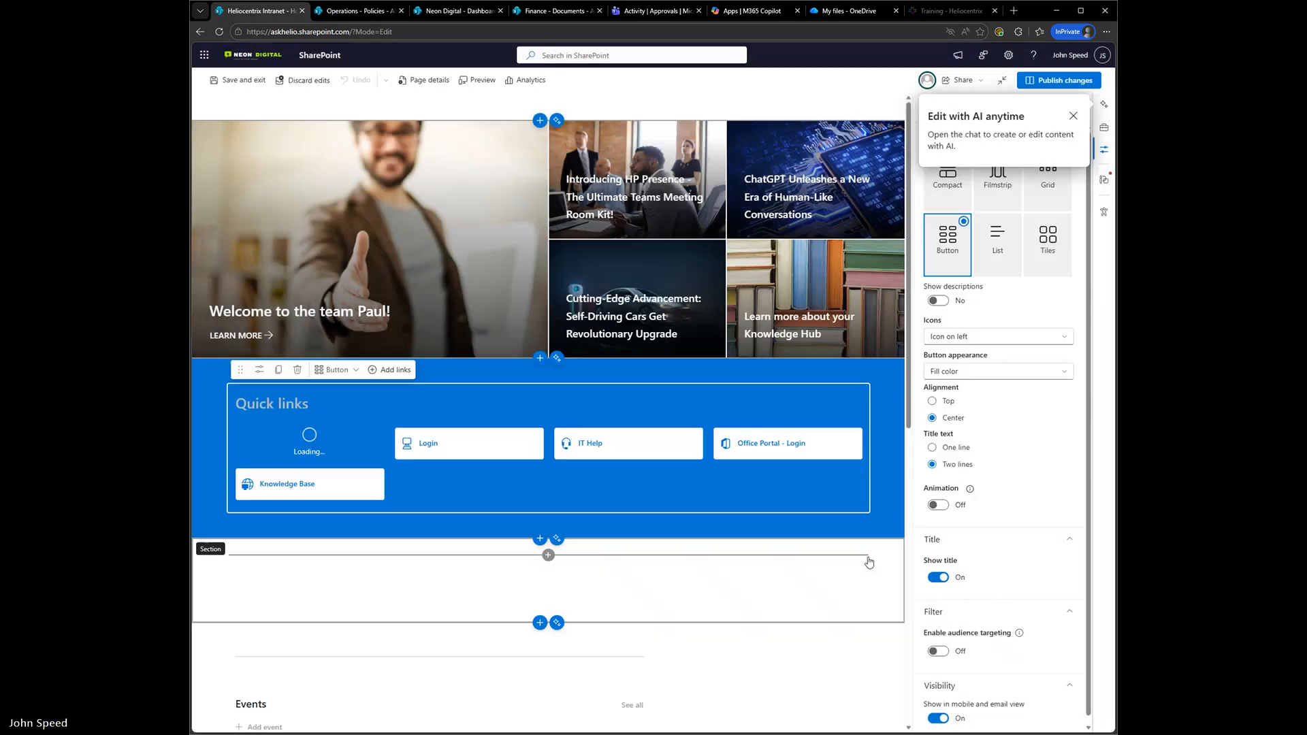
Open the Documents quick link's properties and look at its thumbnail options, leaving the thumbnail on Auto-selected
left_click(334, 452)
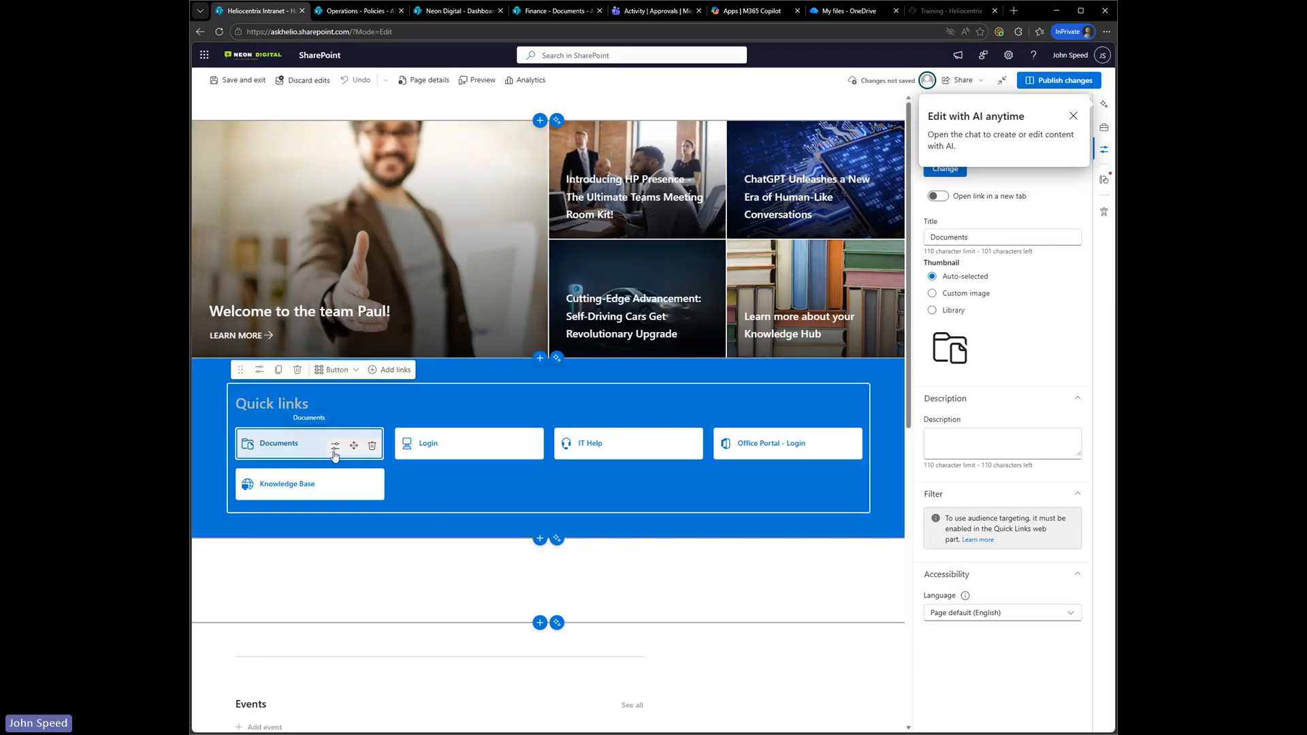
left_click(982, 299)
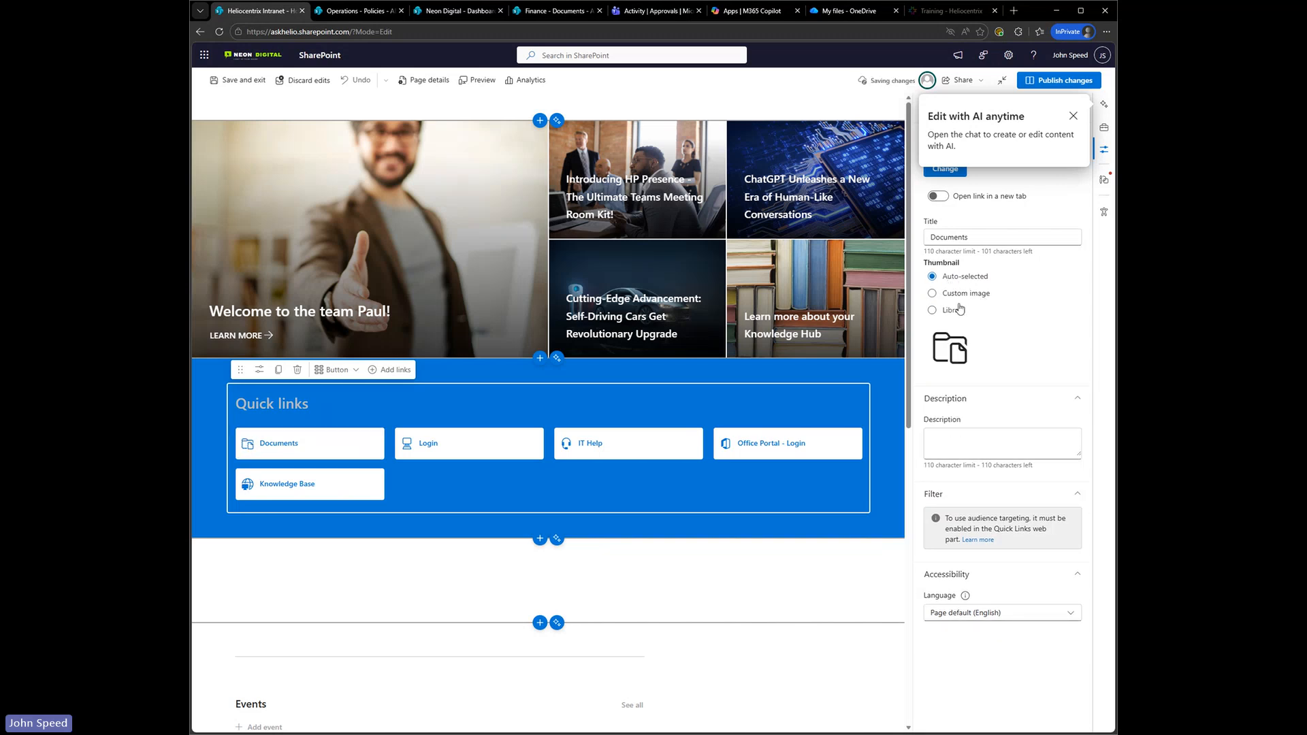
left_click(962, 310)
left_click(966, 277)
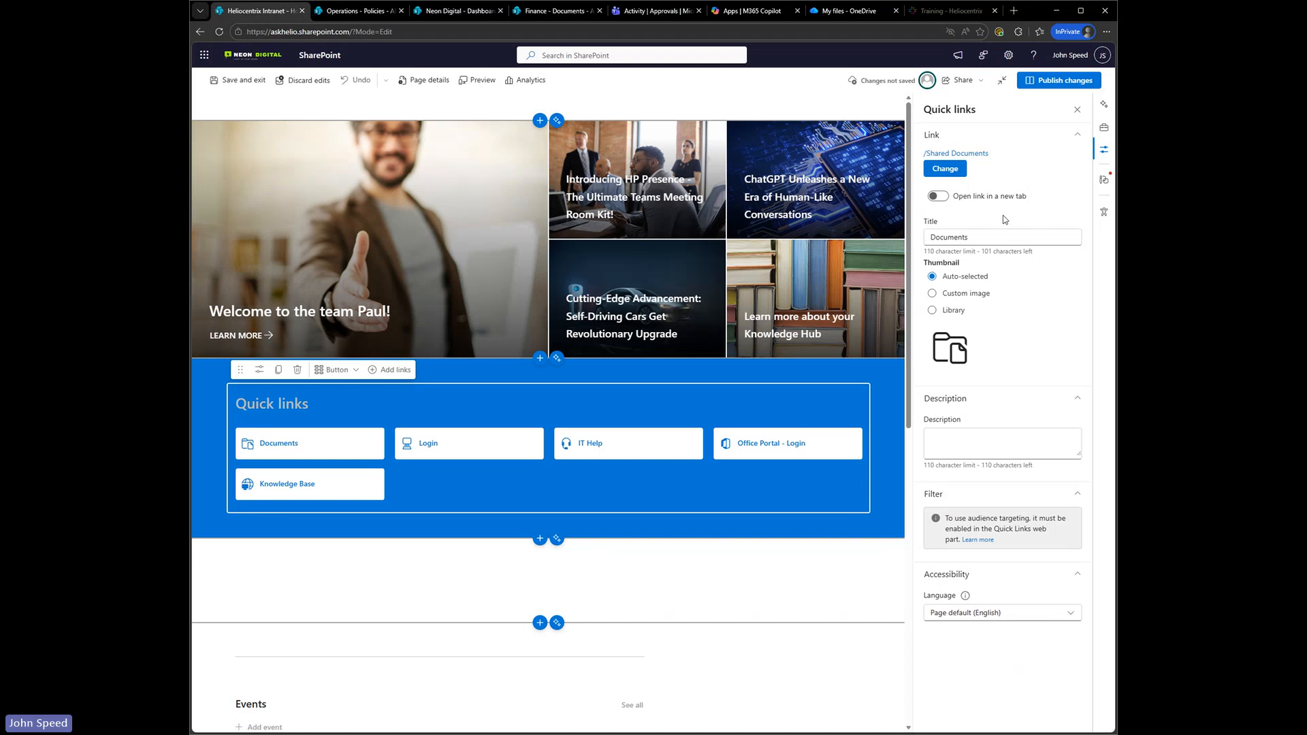
Add a one-column section directly below the Quick links section
scroll(572, 377, "down", 4)
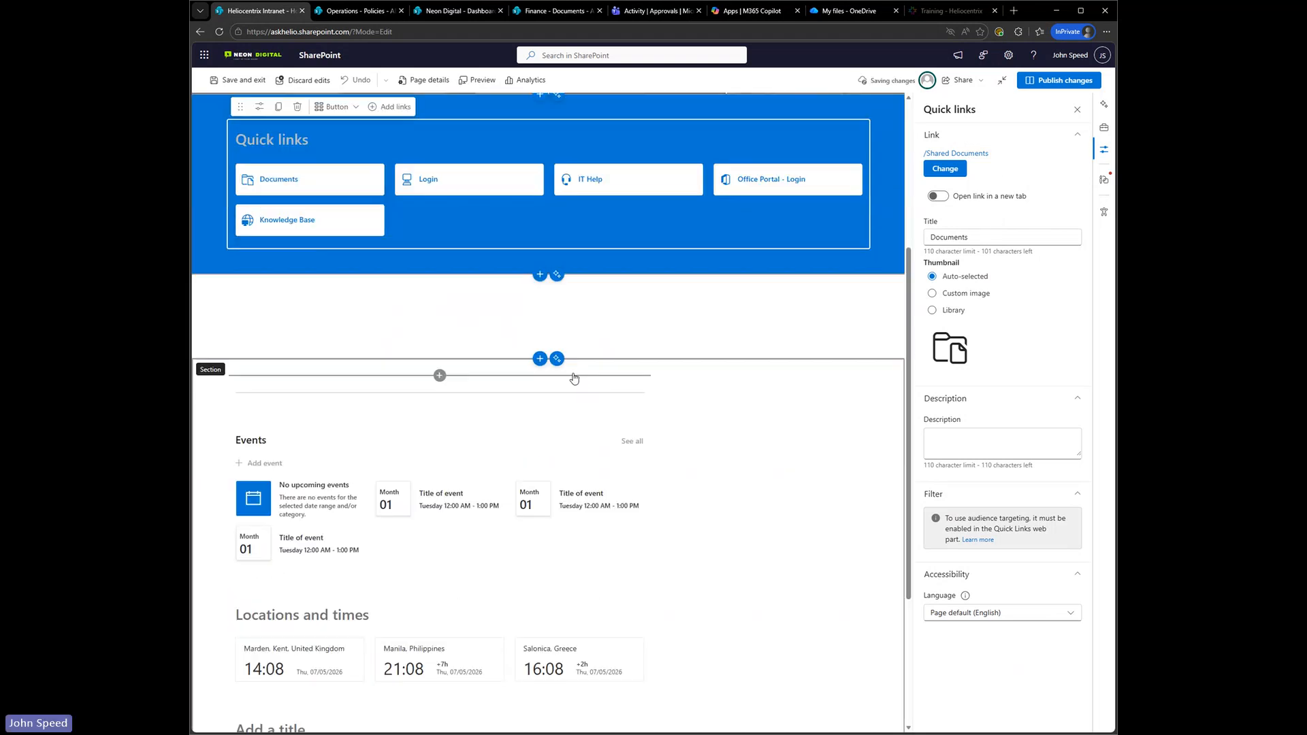
left_click(540, 276)
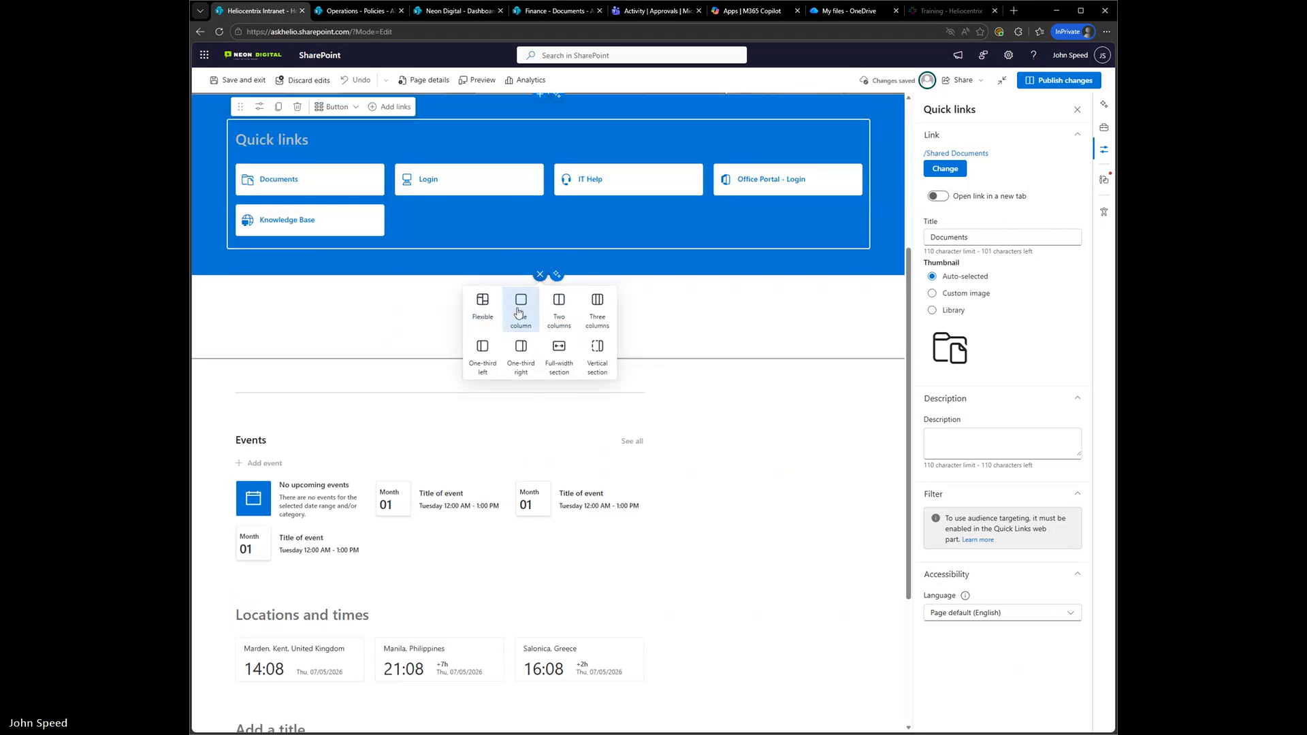
left_click(520, 311)
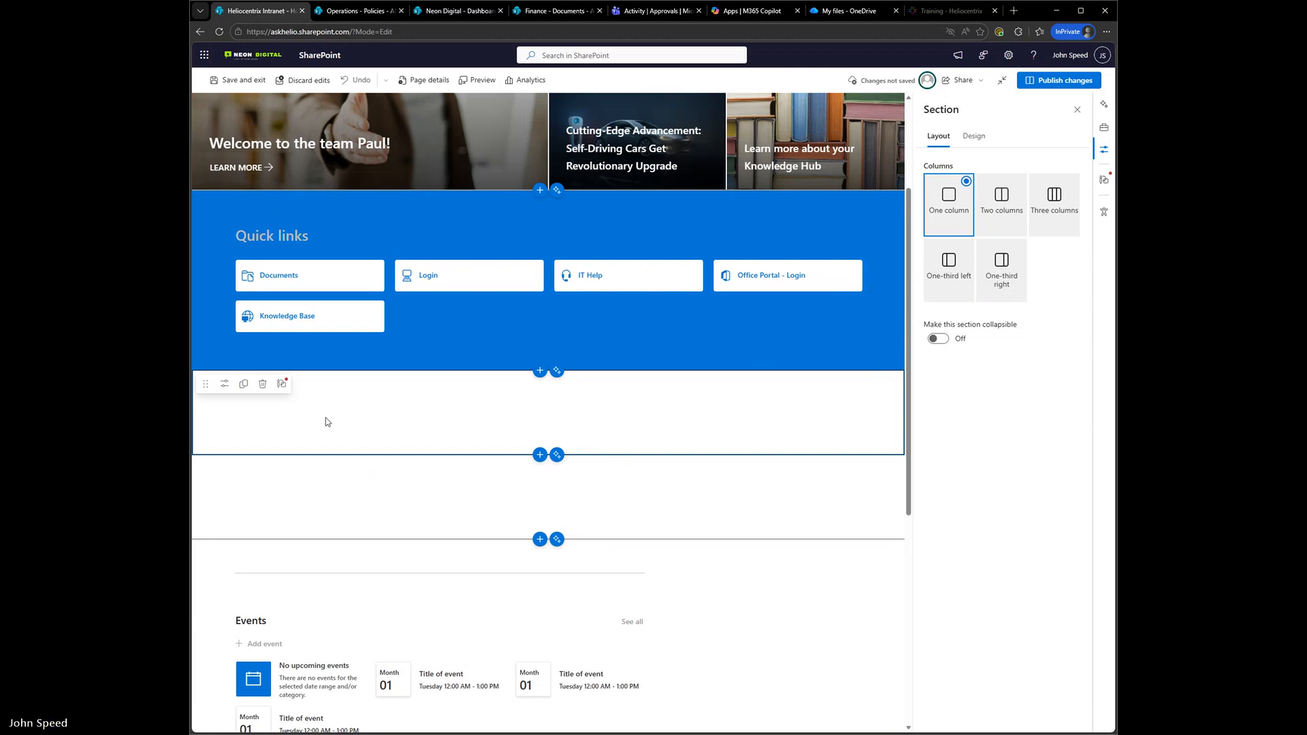
Add a text web part reading "Hello World" to the empty section below Quick links and publish the page changes
left_click(548, 388)
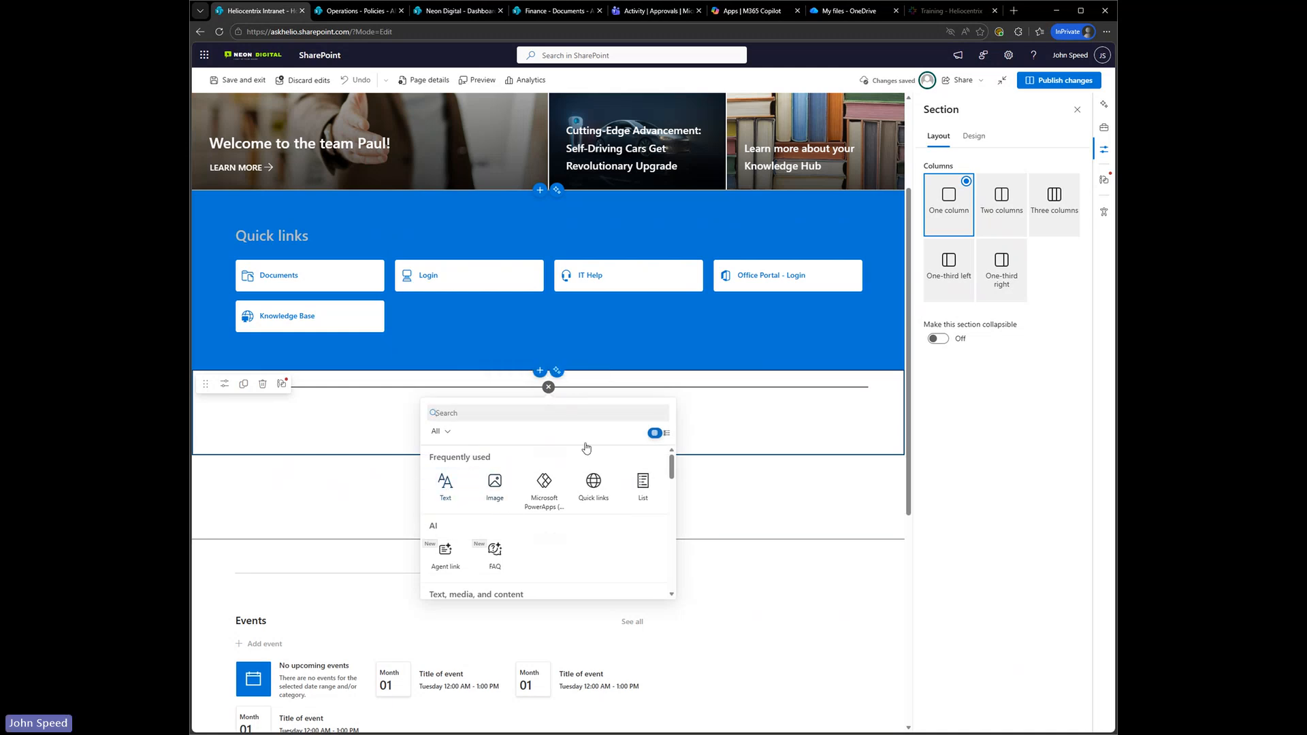
type("KLj")
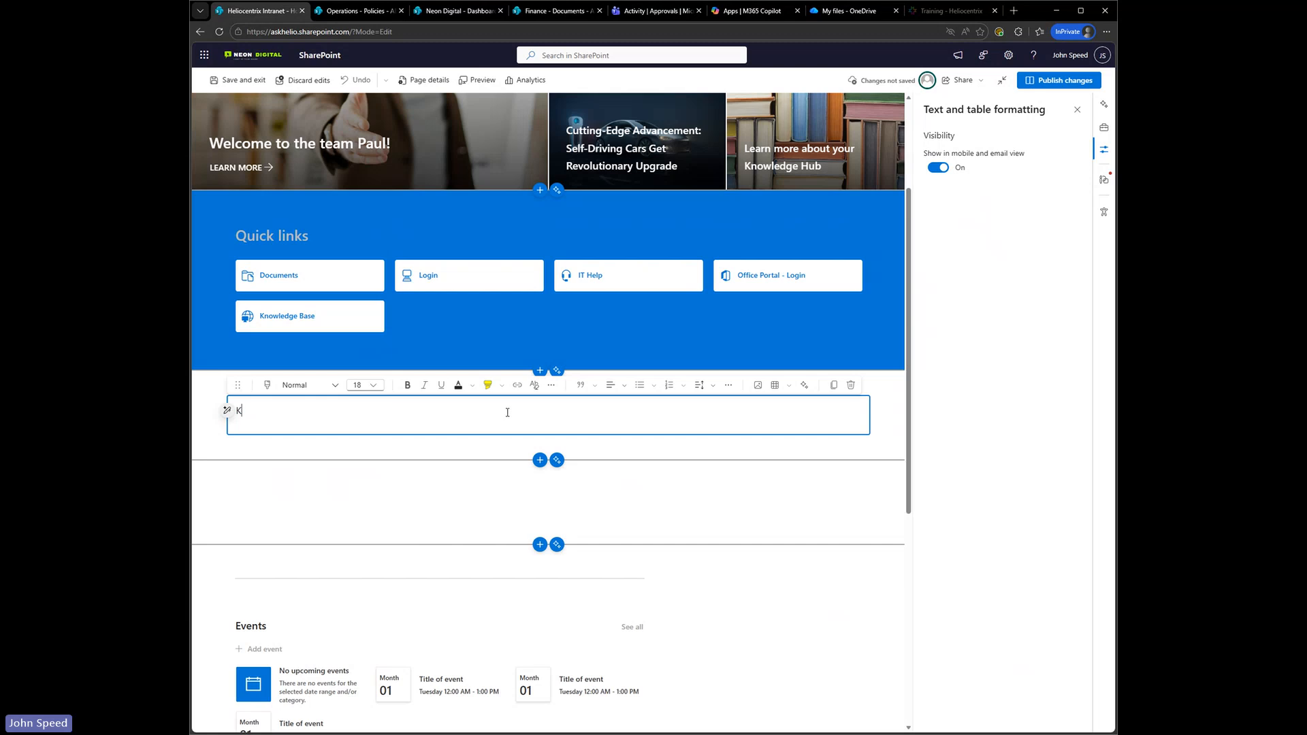
key("BackSpace")
type("He")
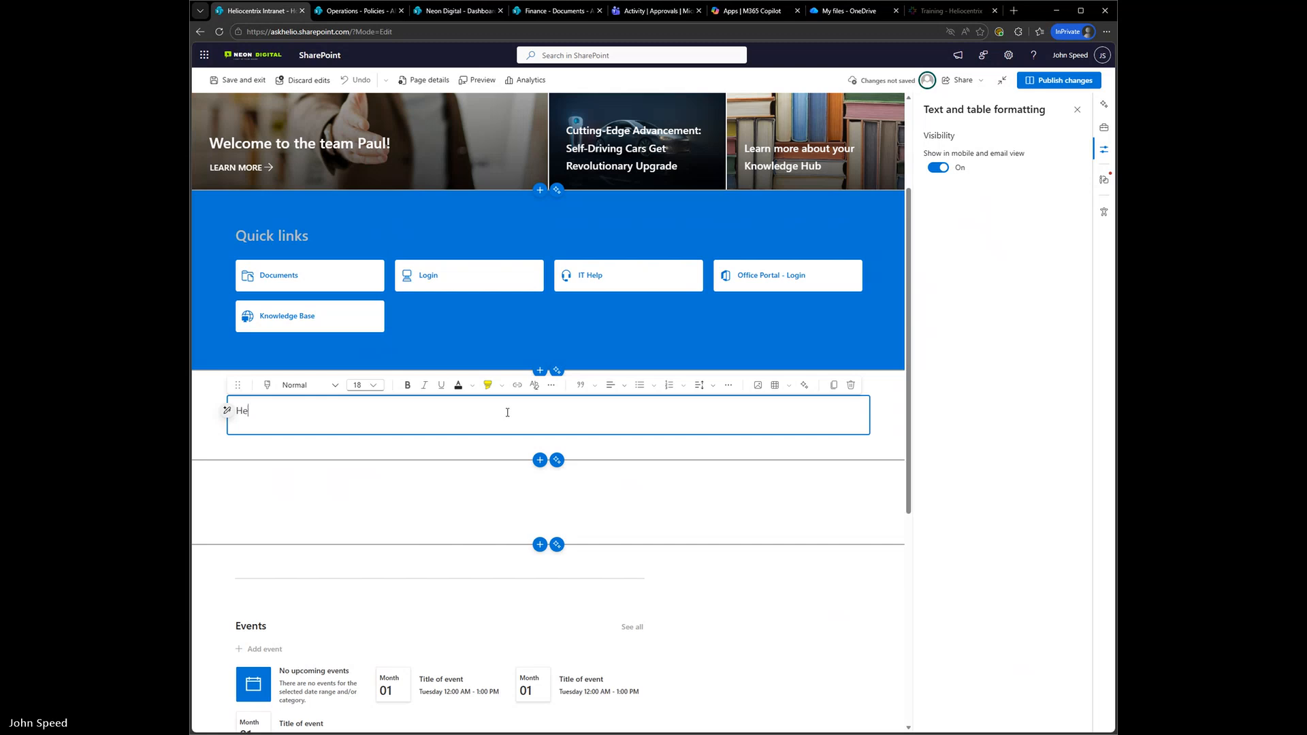
type("llo World")
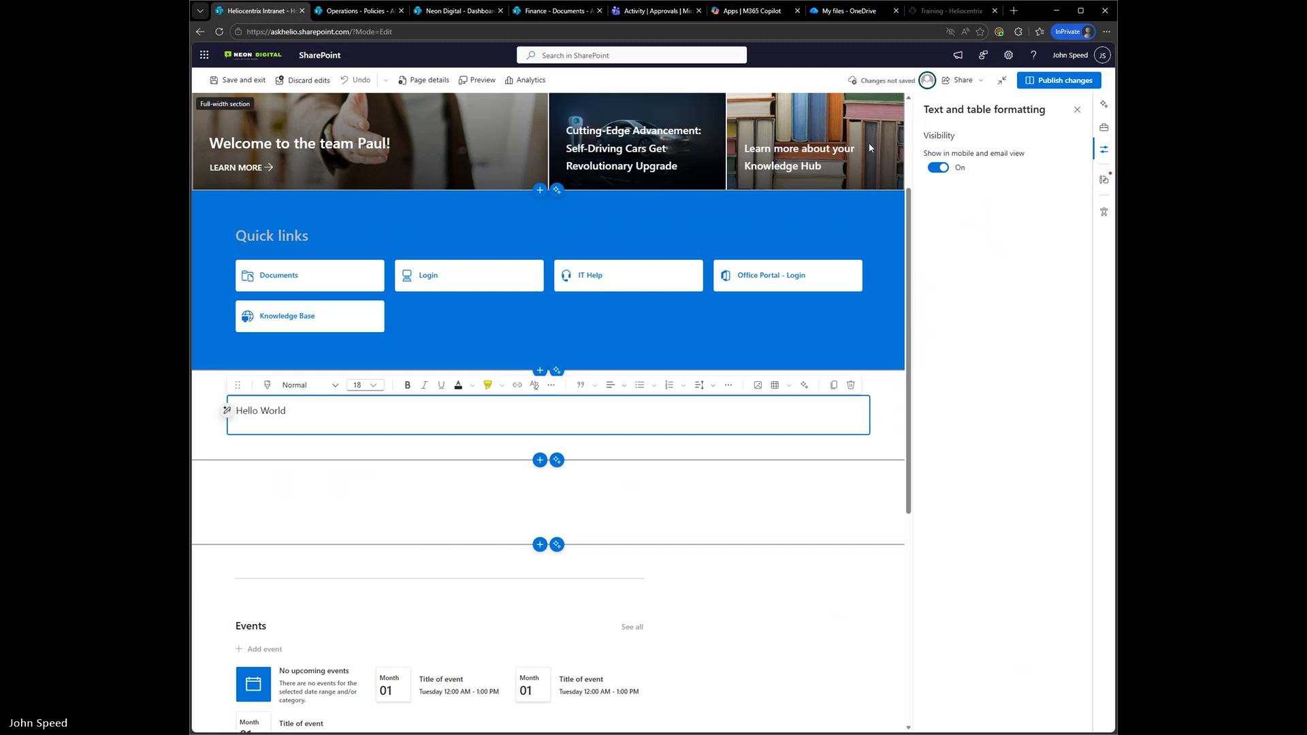
left_click(1060, 80)
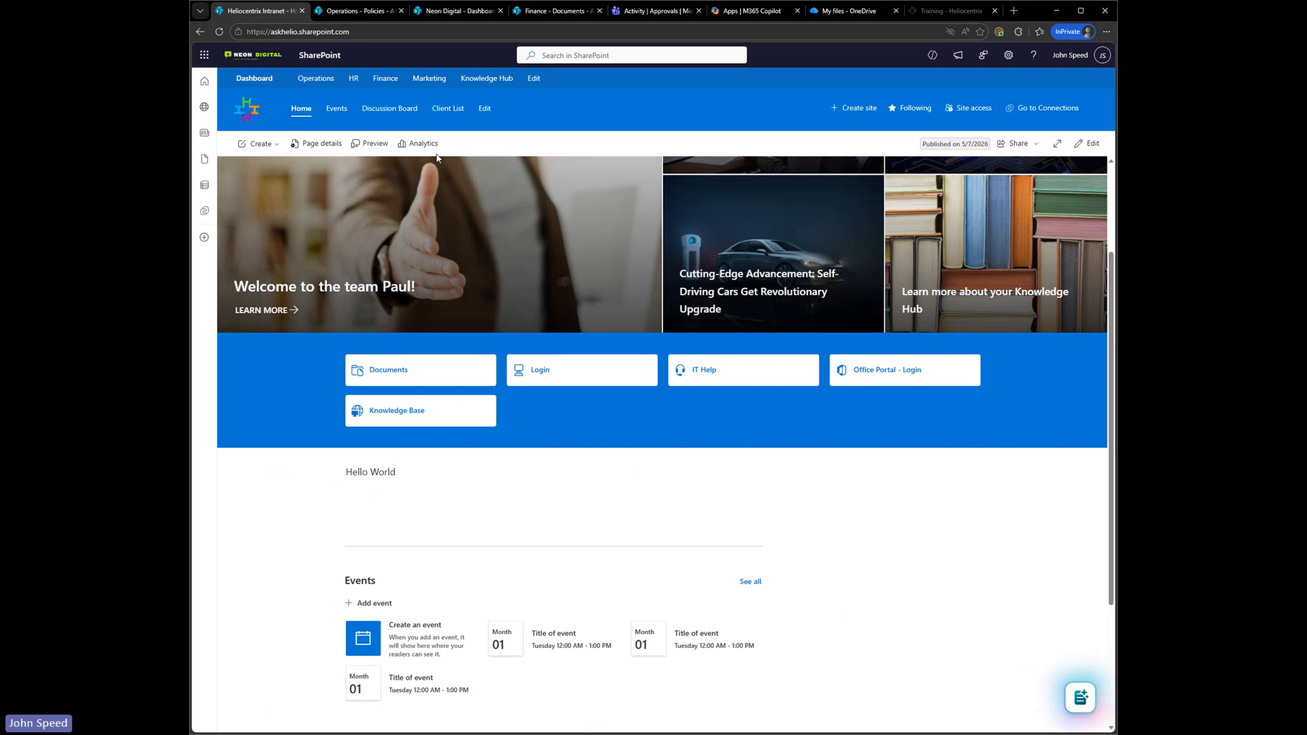
Open the Operations site's home page and look over its Quick Access and Quick Tips sections
left_click(366, 11)
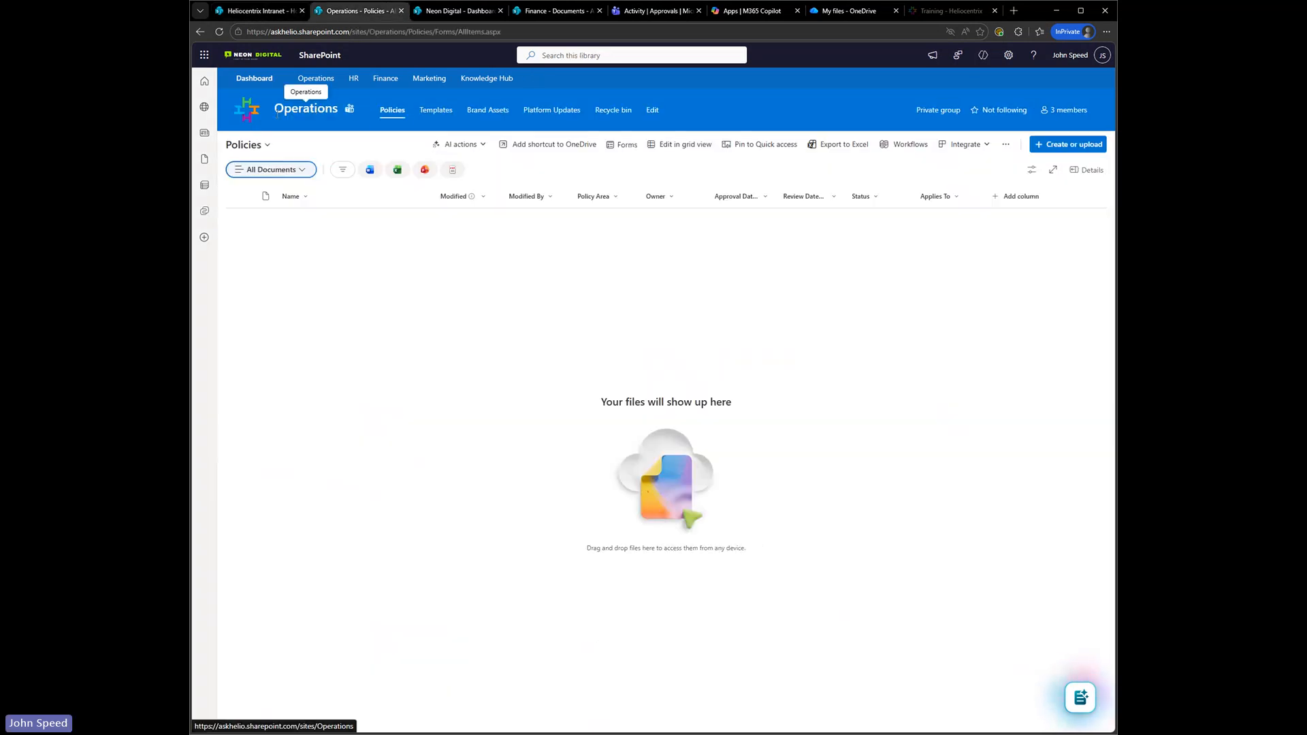
left_click(315, 78)
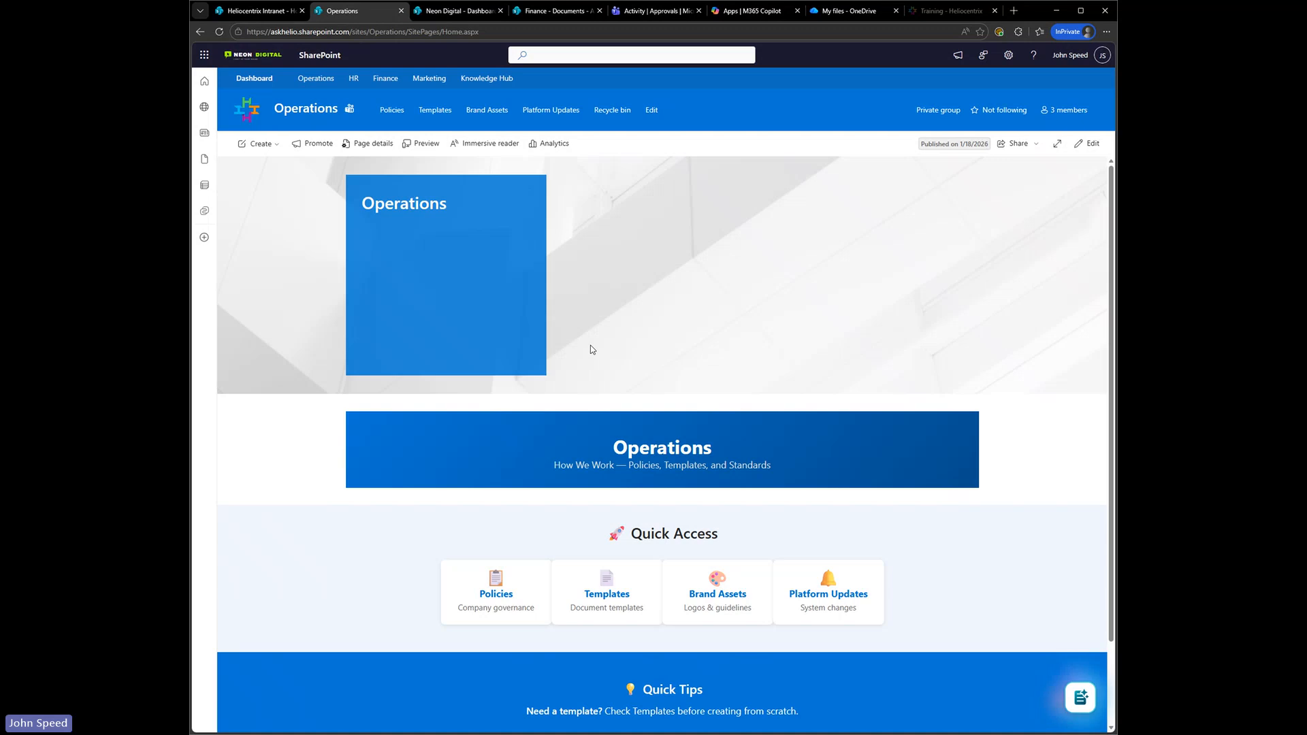
scroll(590, 347, "down", 1)
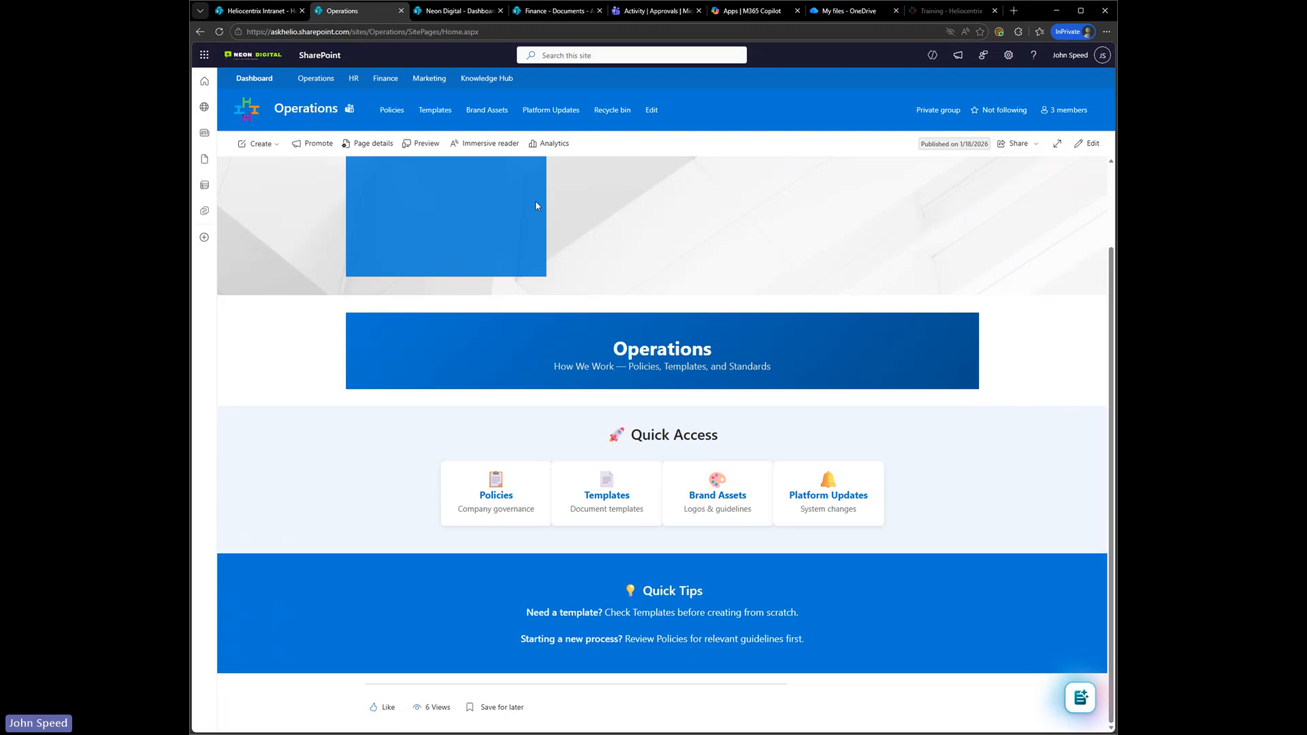
Open the Finance site's home page and review its sections from Welcome down to Tools & templates
left_click(546, 15)
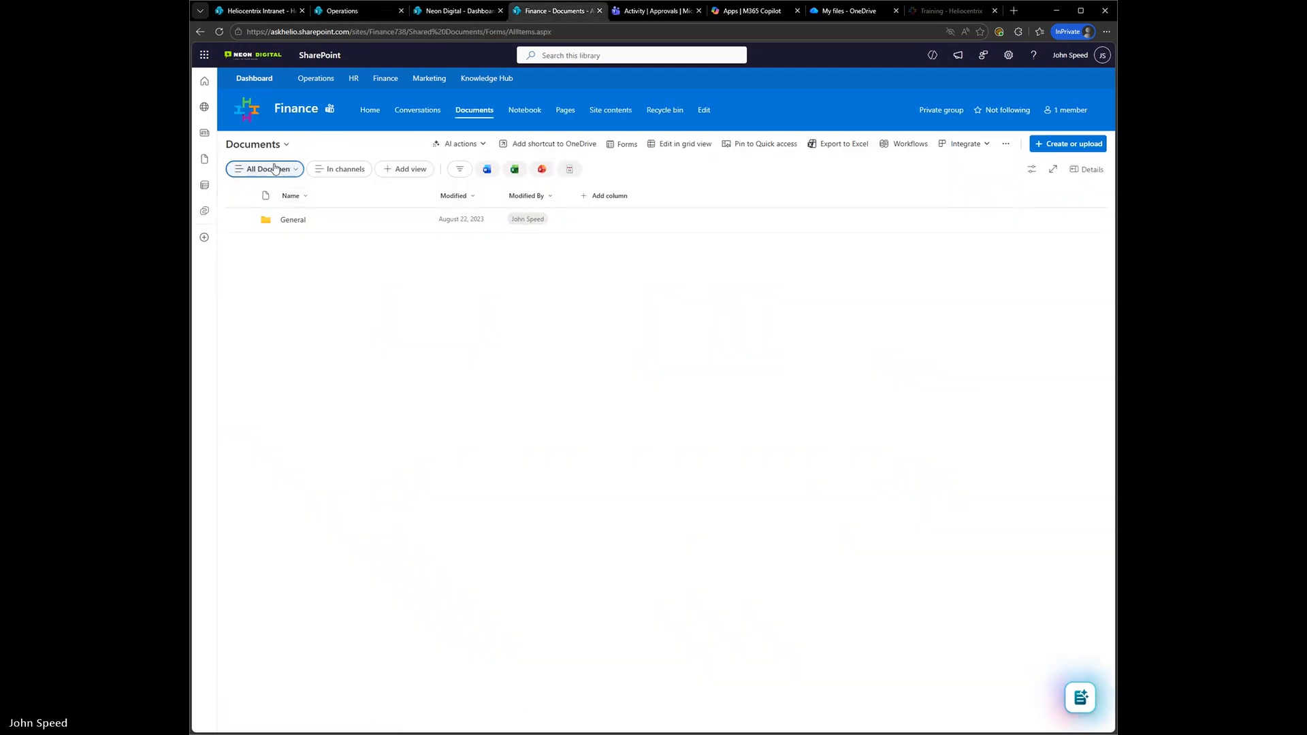
left_click(367, 113)
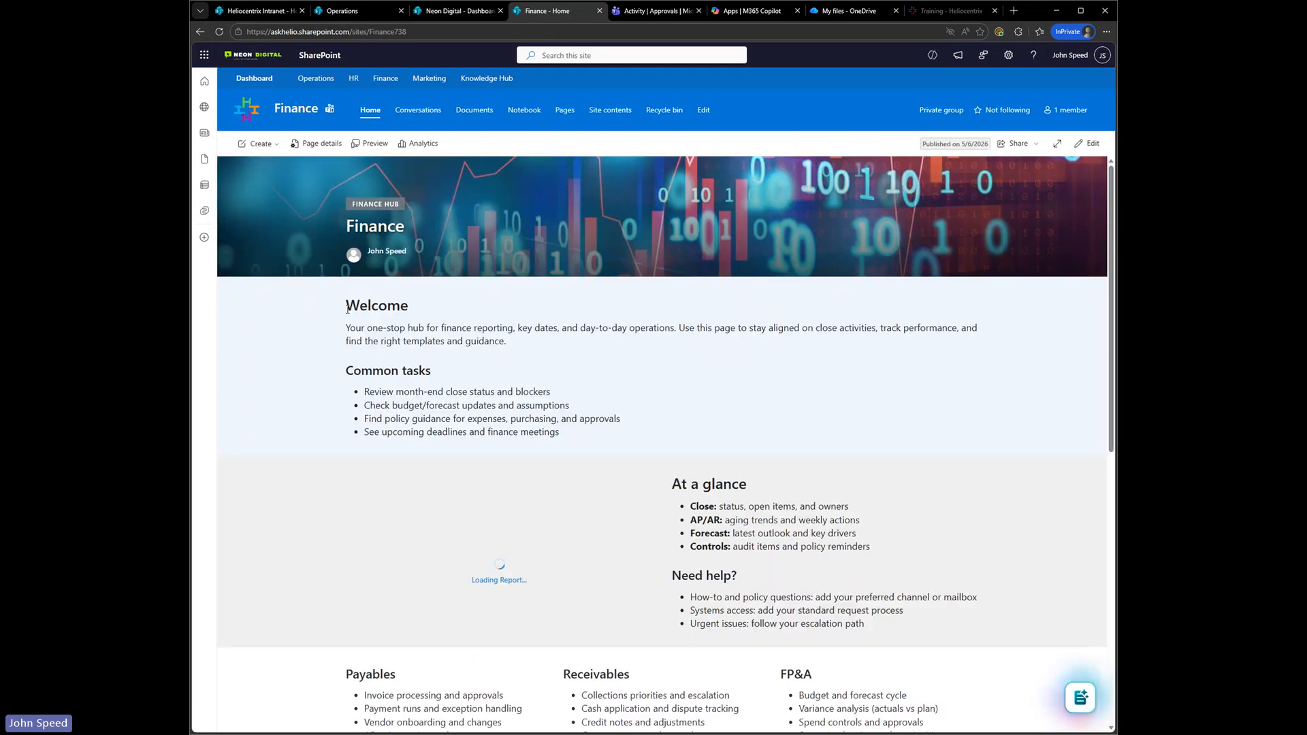
left_click_drag(344, 303, 562, 435)
left_click(599, 449)
scroll(683, 435, "down", 2)
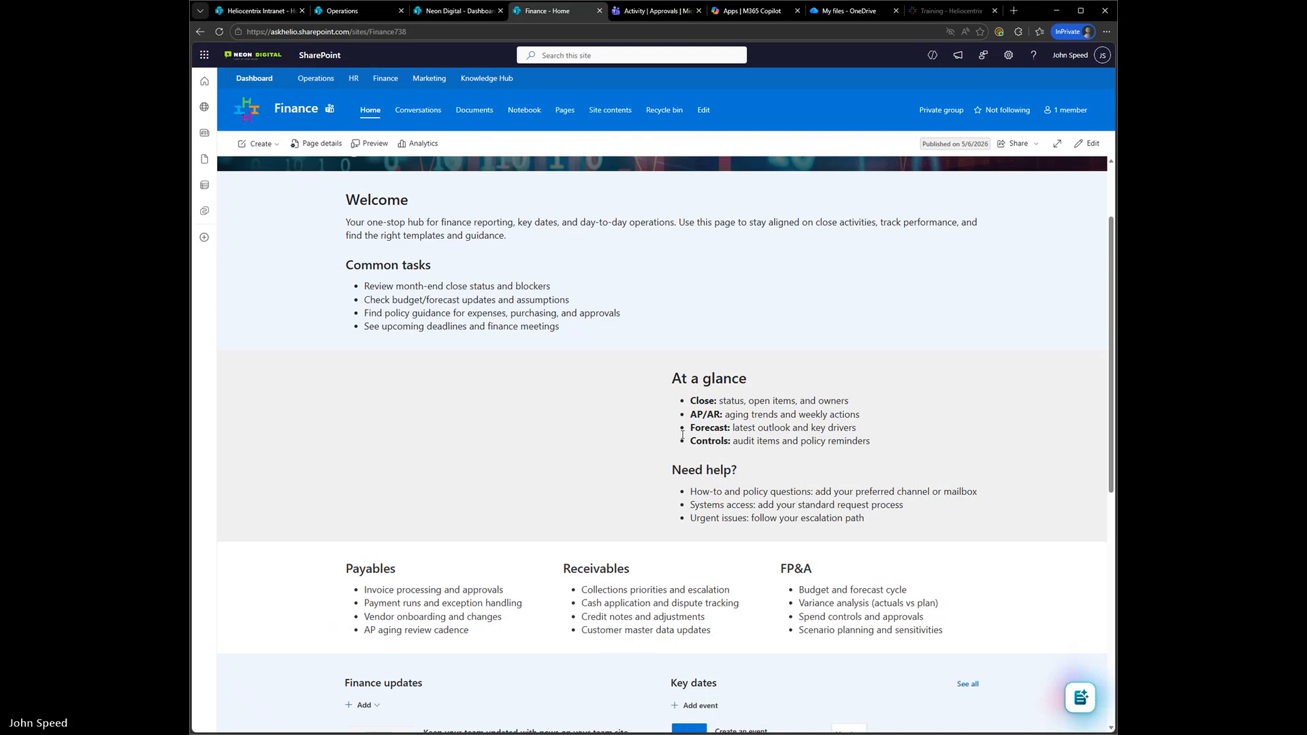
scroll(688, 395, "down", 3)
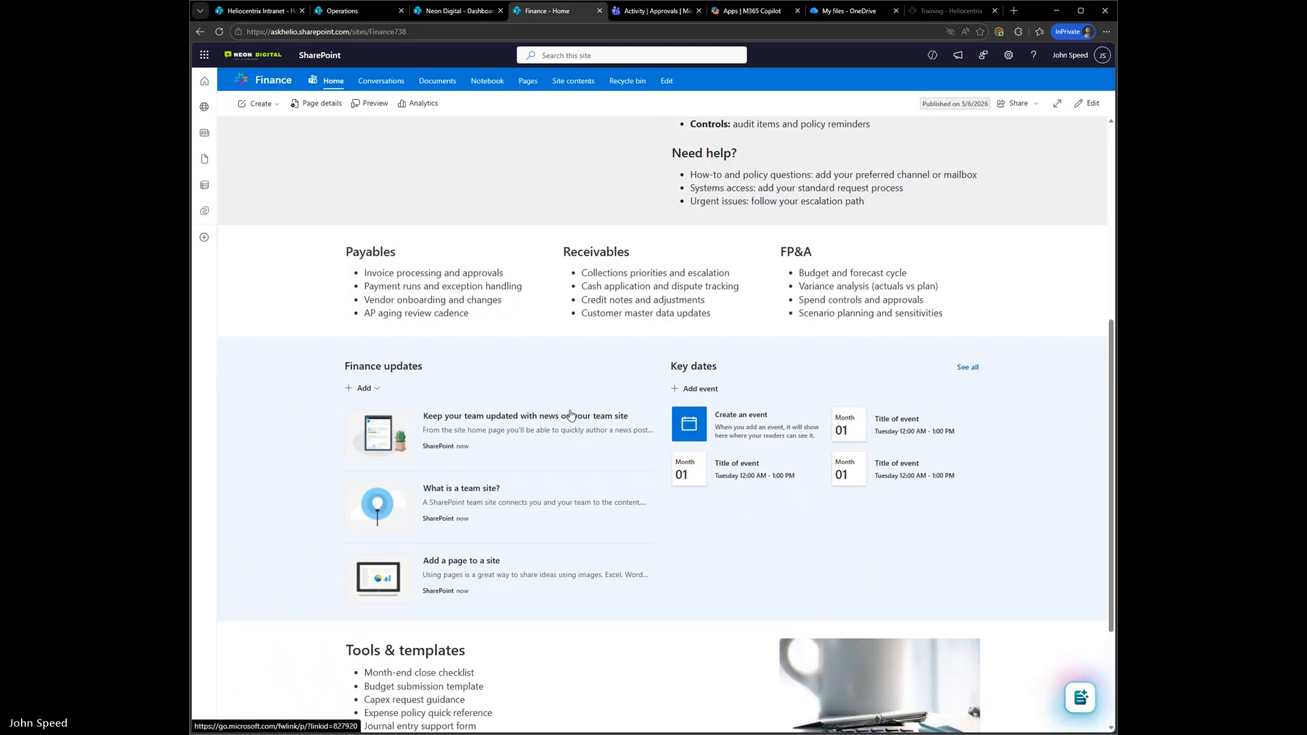
scroll(571, 414, "down", 2)
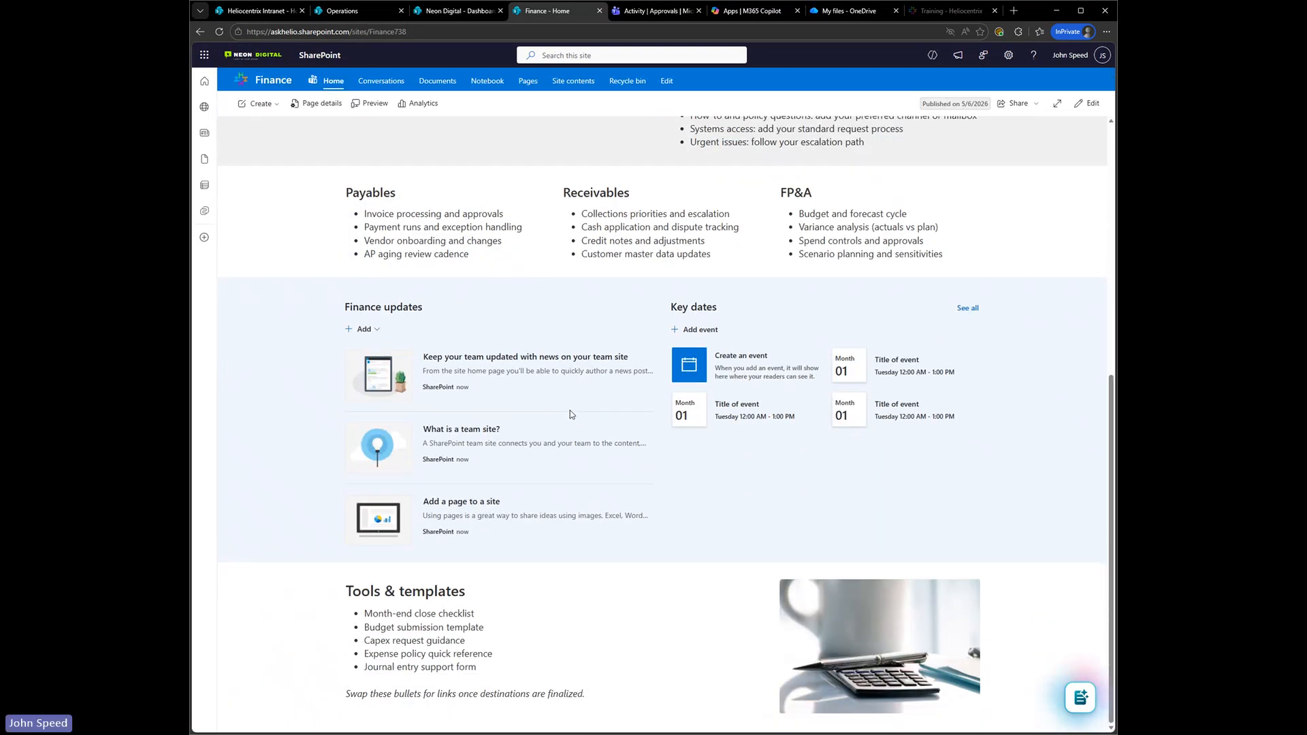
scroll(571, 414, "up", 9)
Open the Finance site's Documents library and look through the Heliocentrix OneDrive folder in File Explorer
left_click(465, 113)
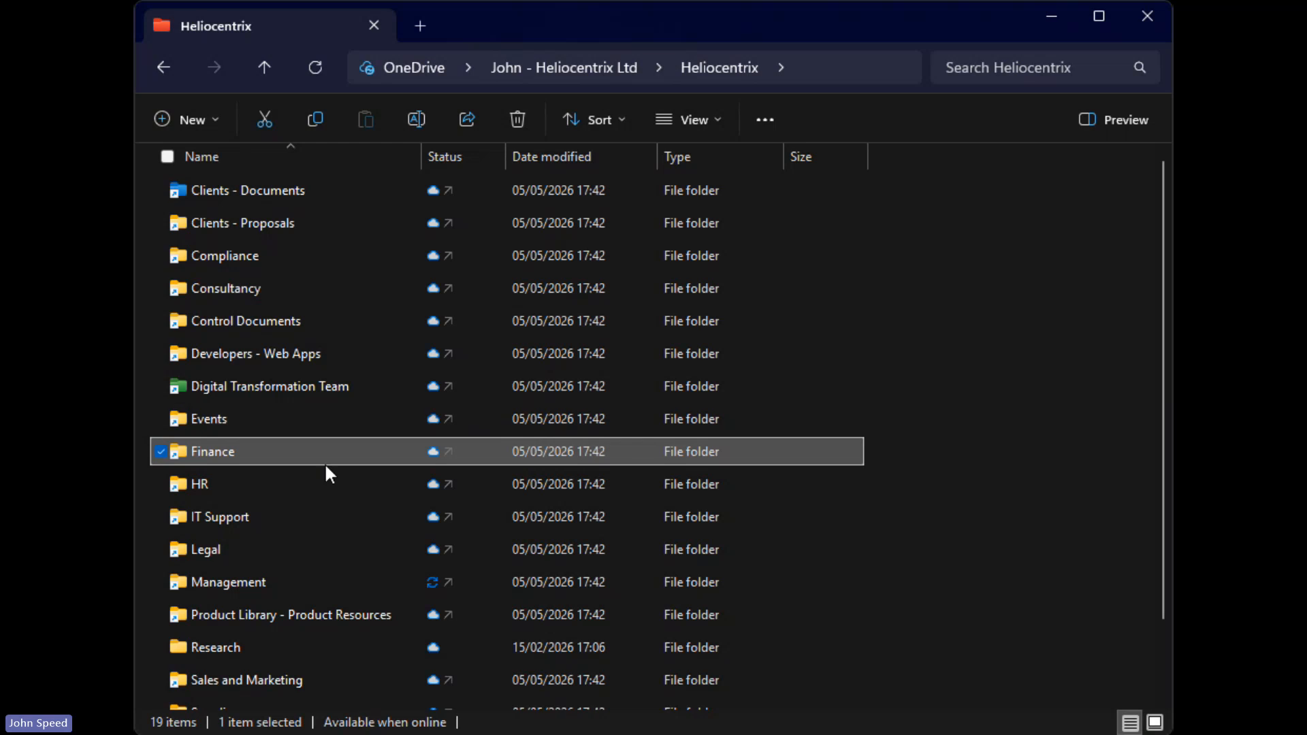
scroll(321, 560, "down", 1)
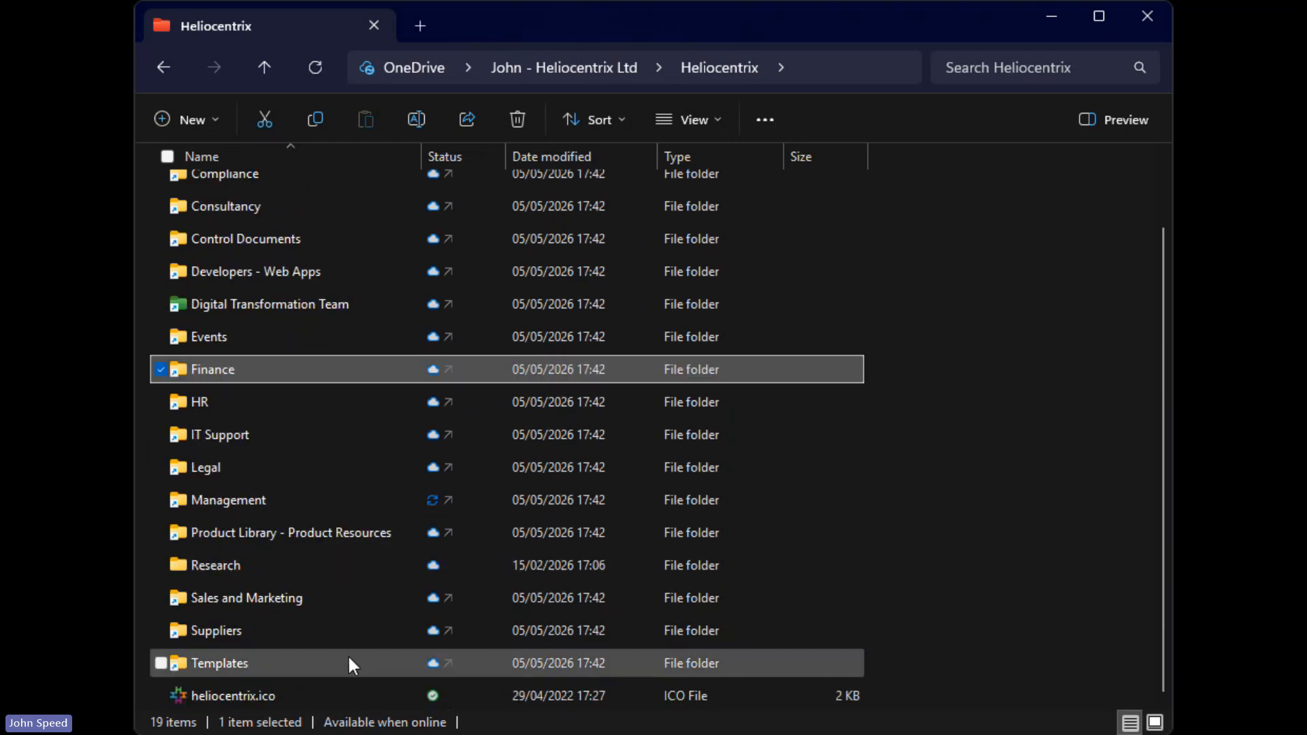
scroll(325, 419, "up", 1)
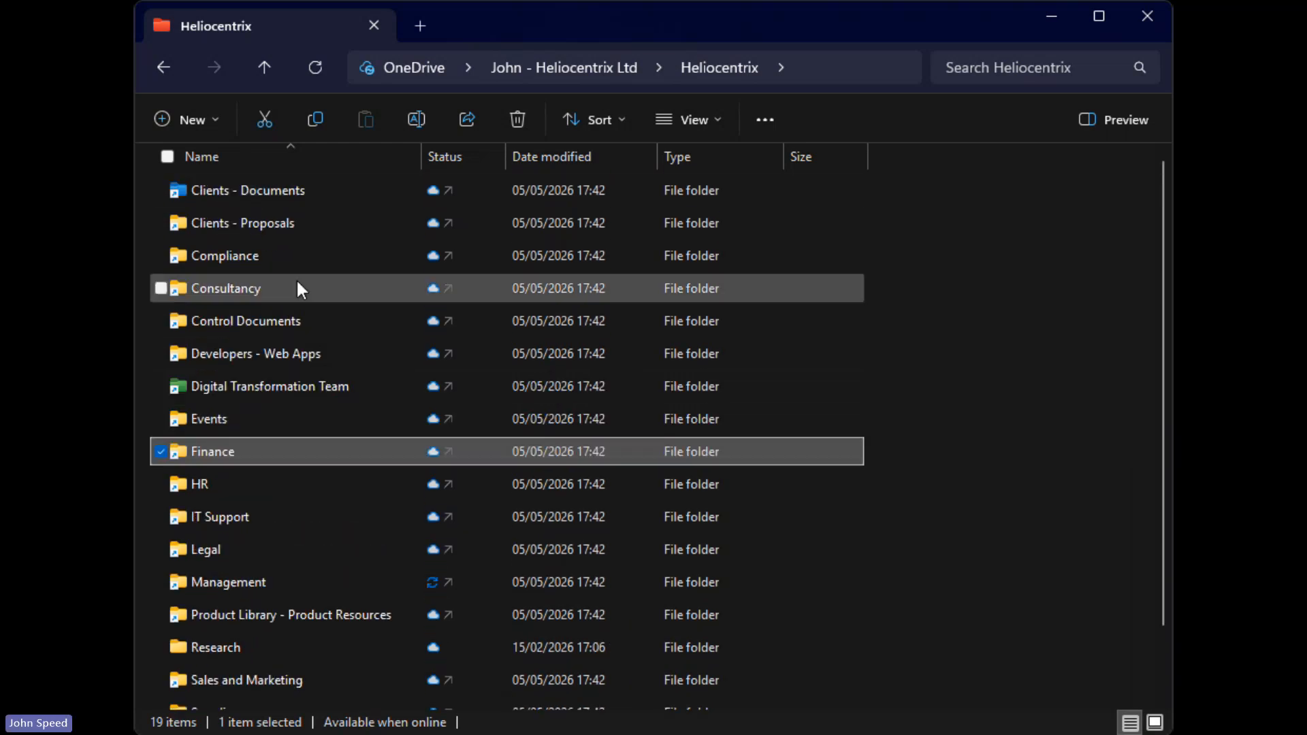
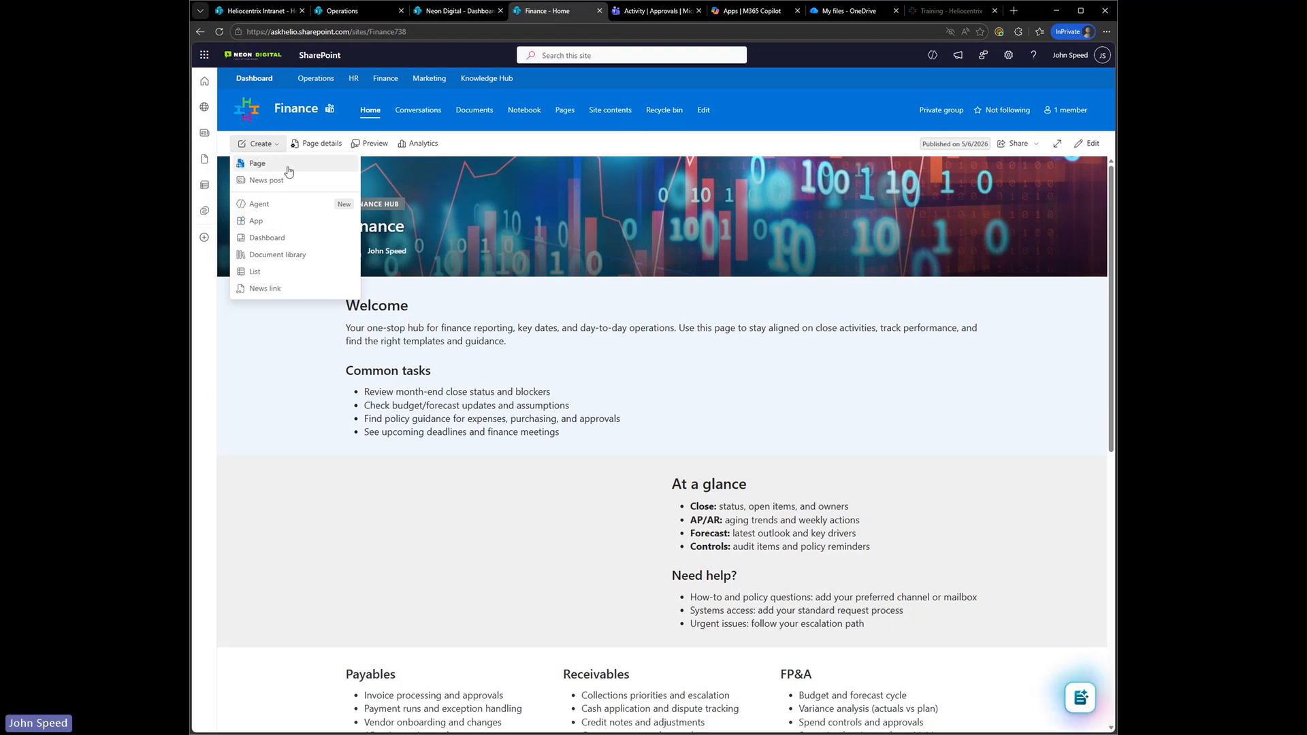
Start creating a new page on the Finance site and browse the Microsoft page templates in the gallery
left_click(261, 165)
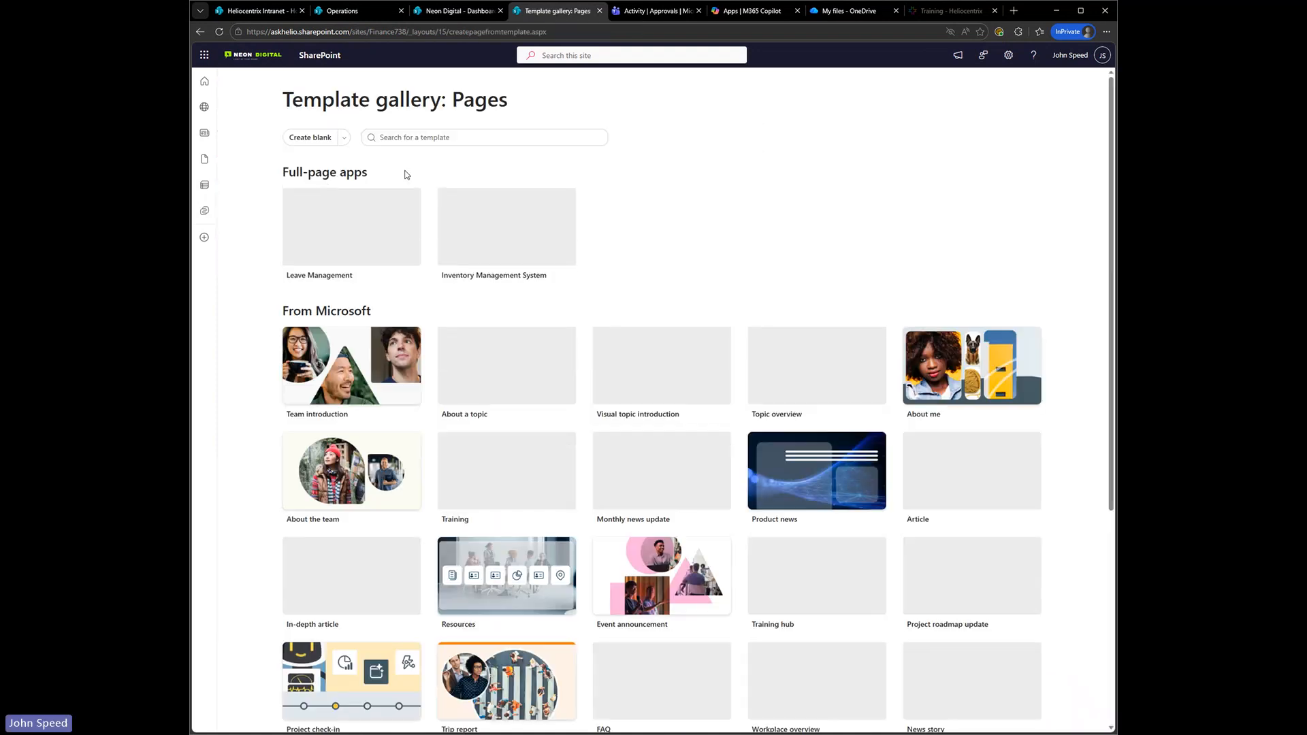
scroll(661, 306, "down", 3)
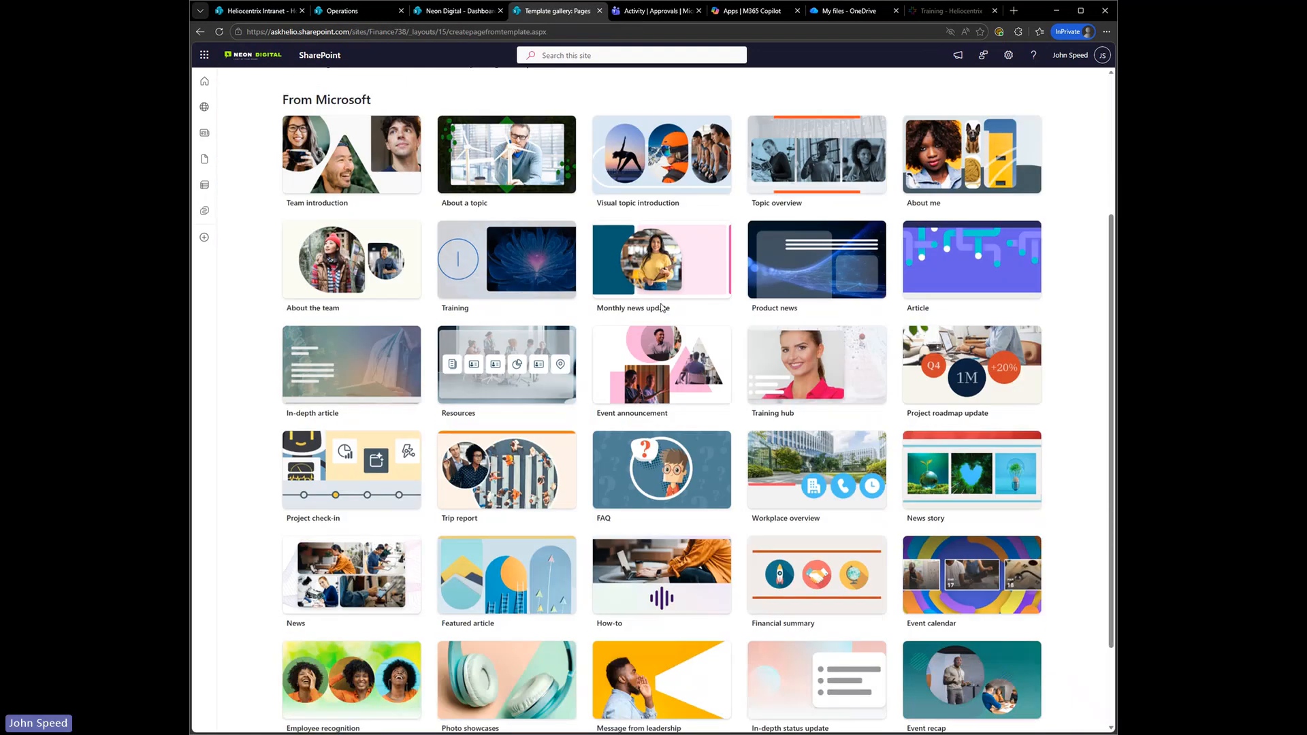
scroll(660, 306, "down", 2)
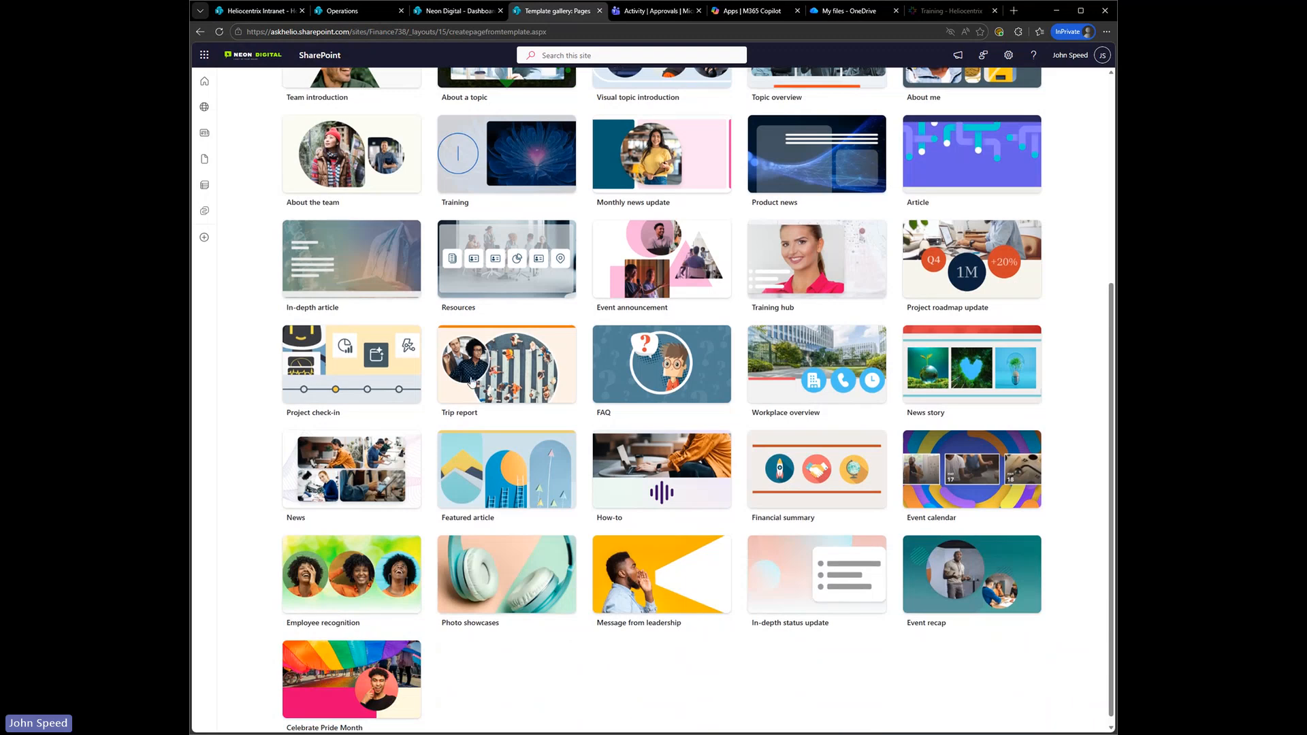
Preview the Project check-in template, create a new Finance page from it, and collapse the design pane
left_click(351, 373)
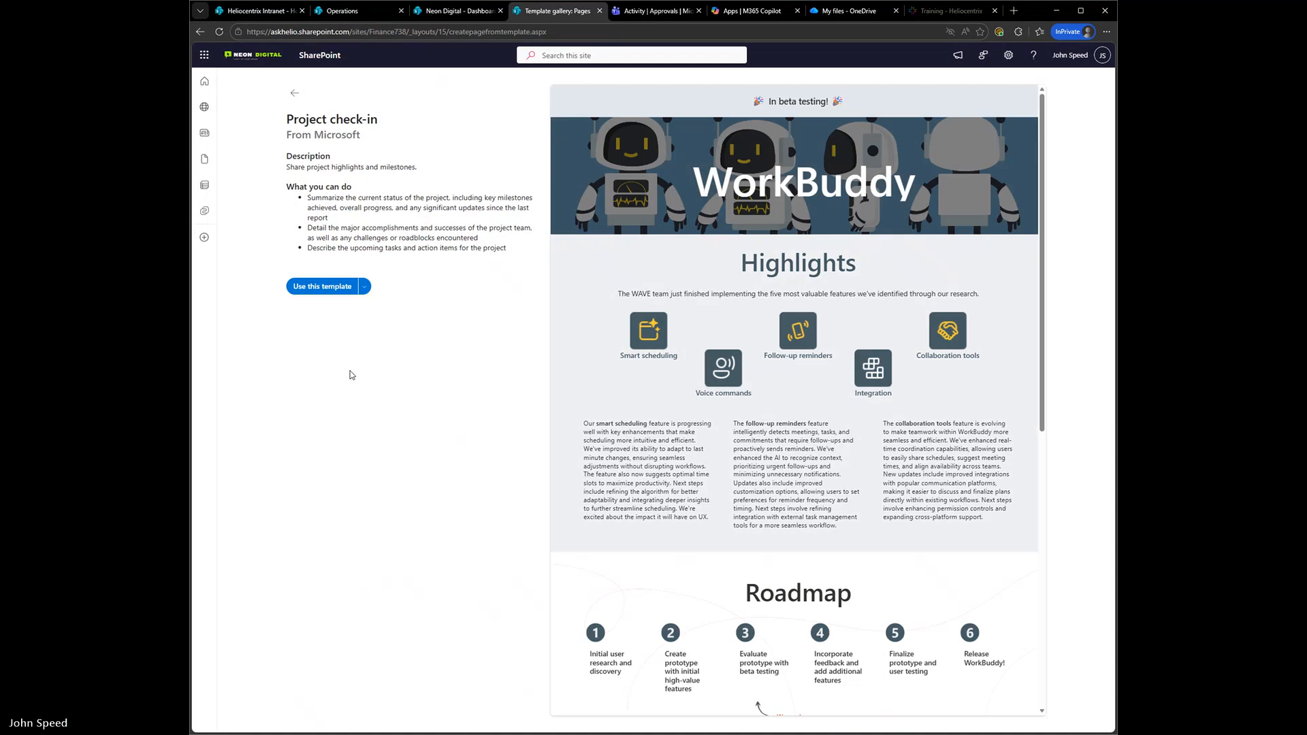
scroll(769, 378, "down", 5)
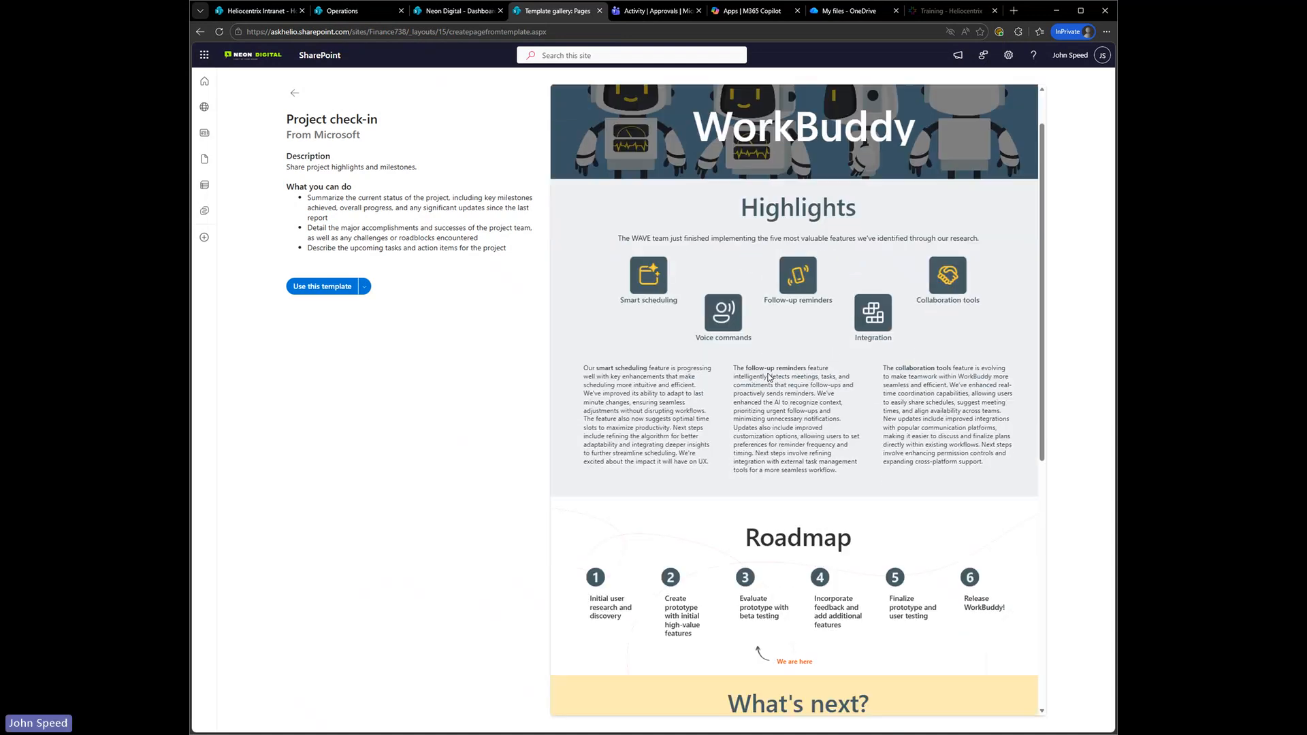
scroll(769, 377, "down", 3)
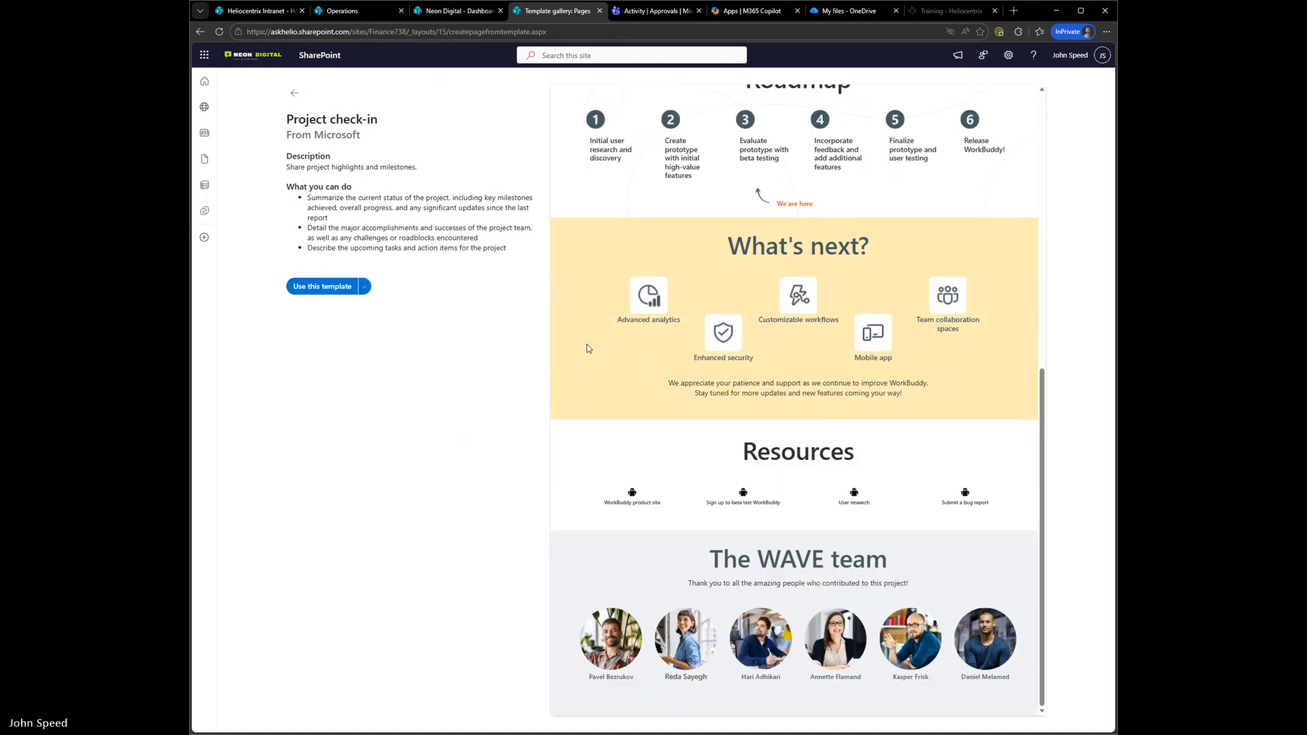
left_click(365, 286)
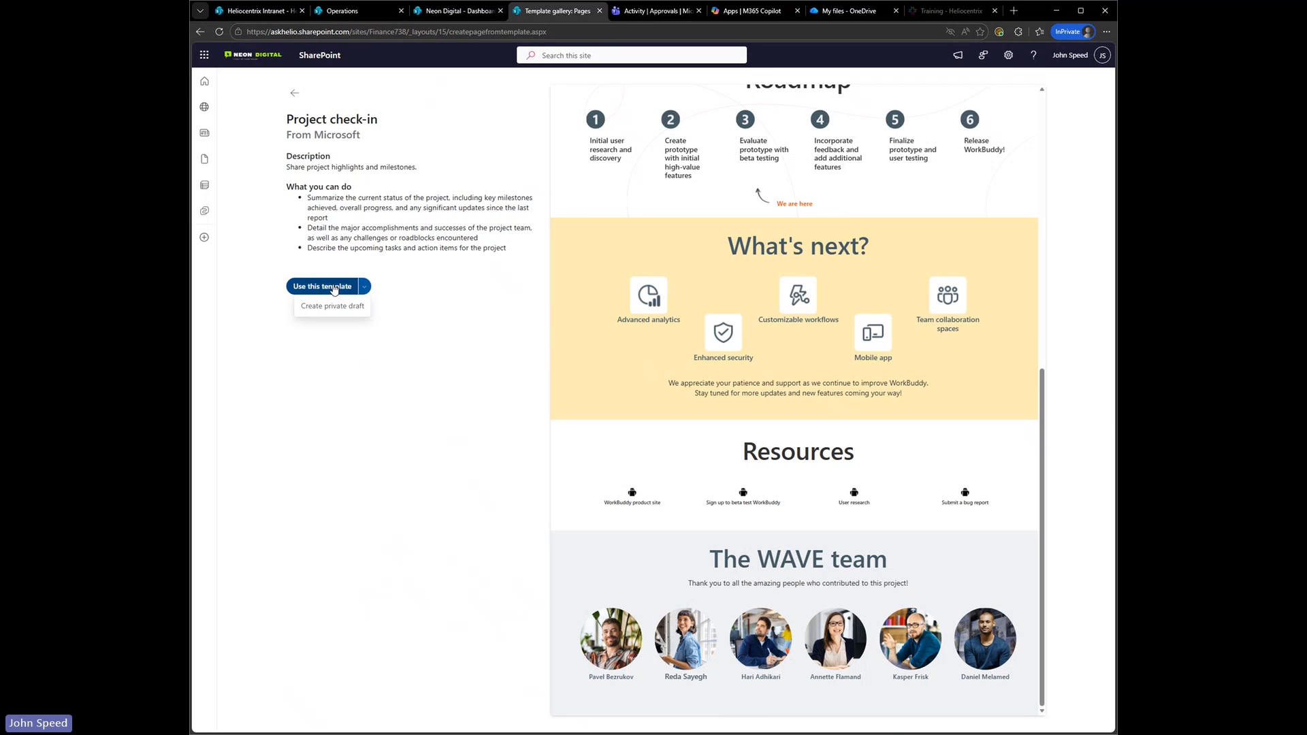
left_click(335, 288)
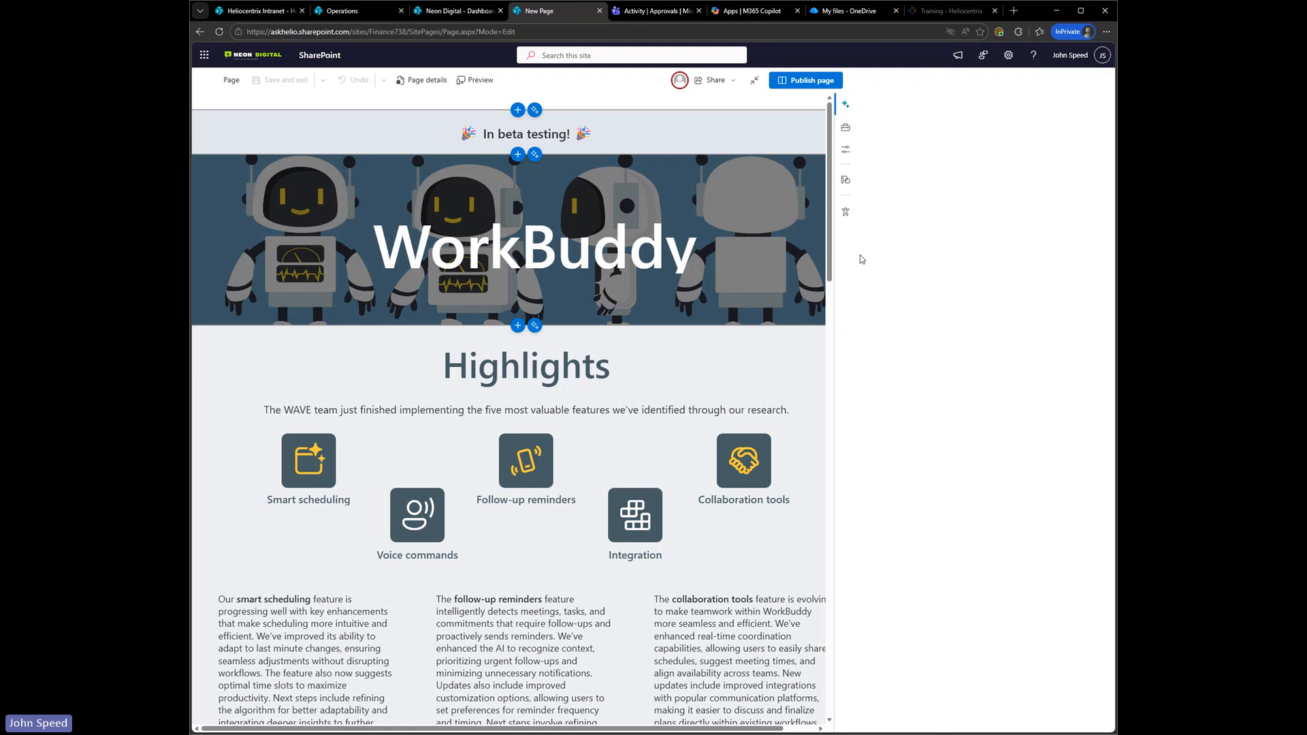
left_click(847, 104)
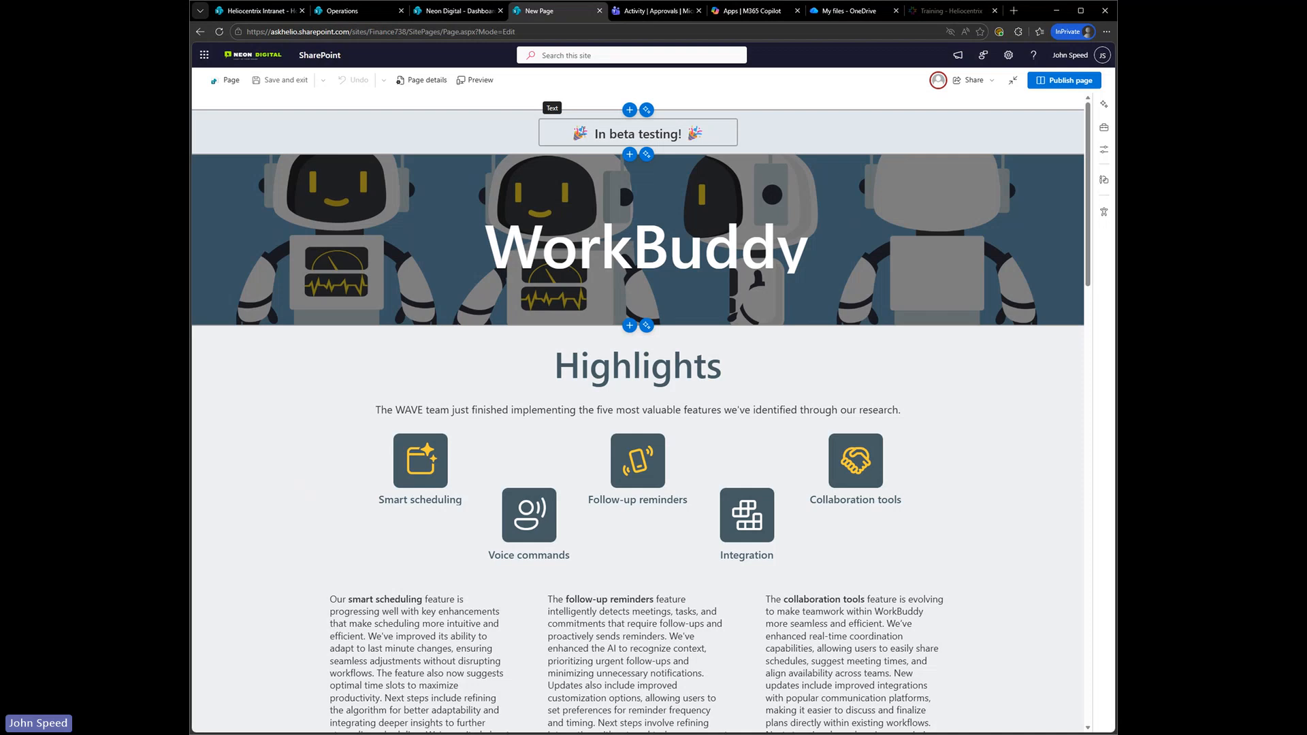
Delete the "In beta testing!" text and its empty section above the WorkBuddy banner
left_click(589, 137)
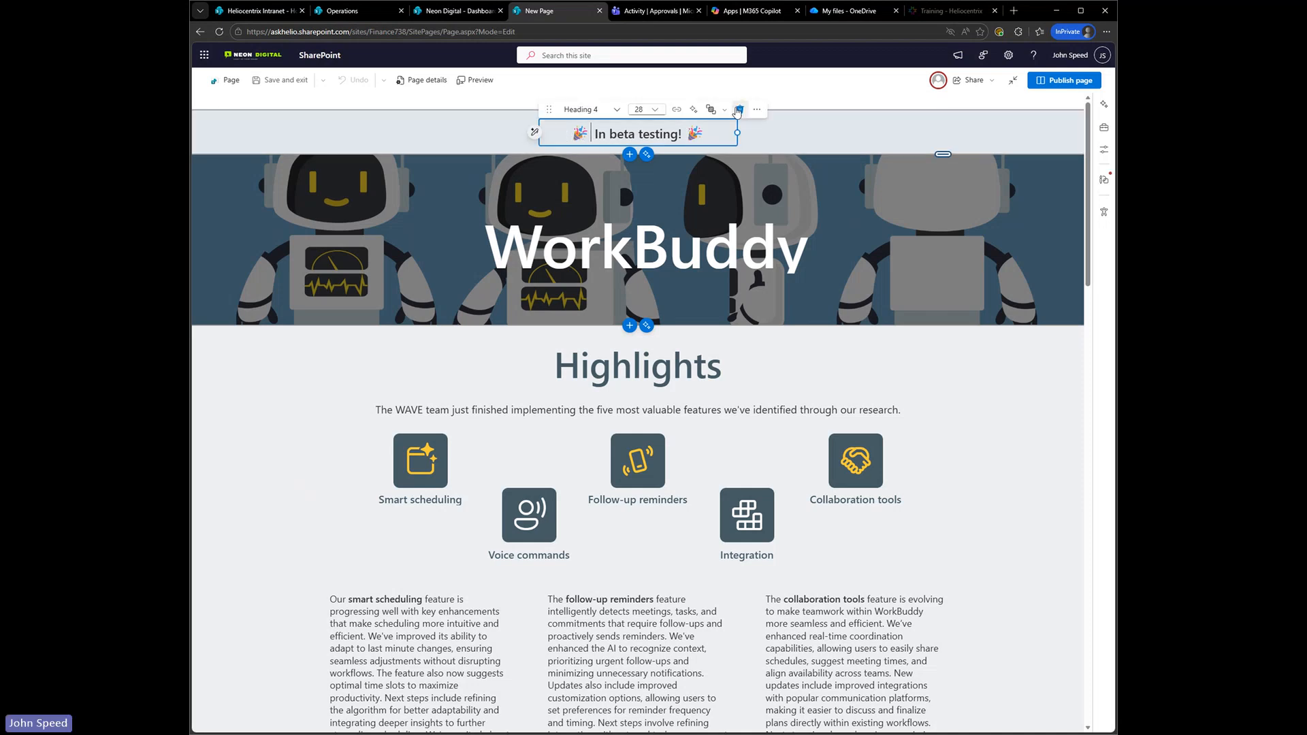
left_click(738, 110)
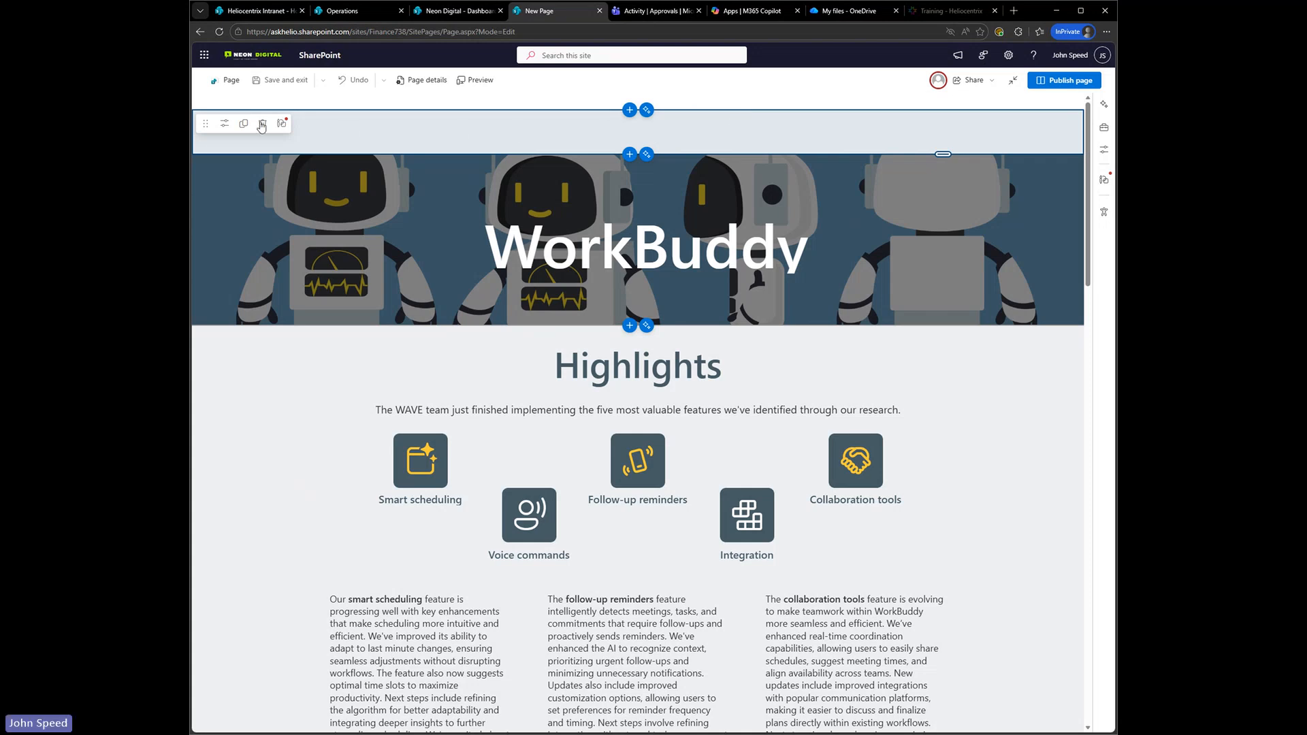
left_click(262, 125)
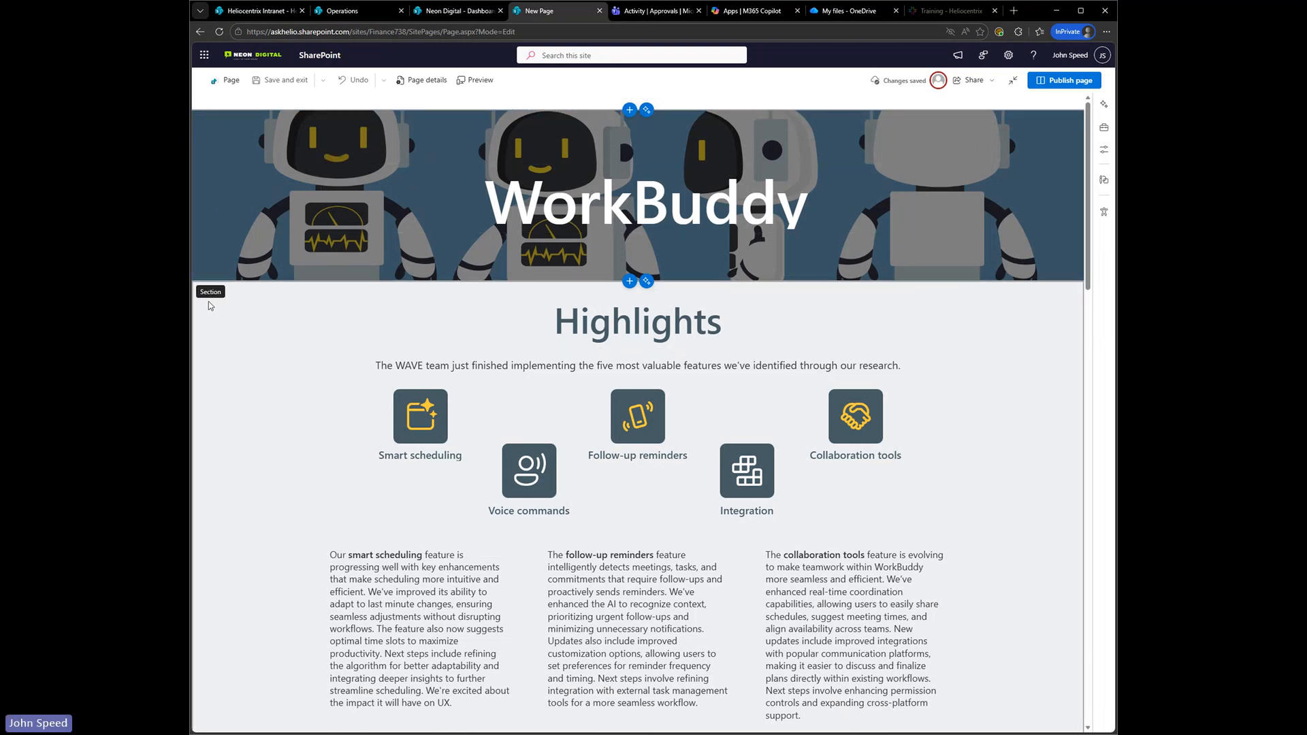
Look at the section layout options beneath the WorkBuddy banner and inspect the Highlights section's text and section controls
scroll(1008, 399, "down", 9)
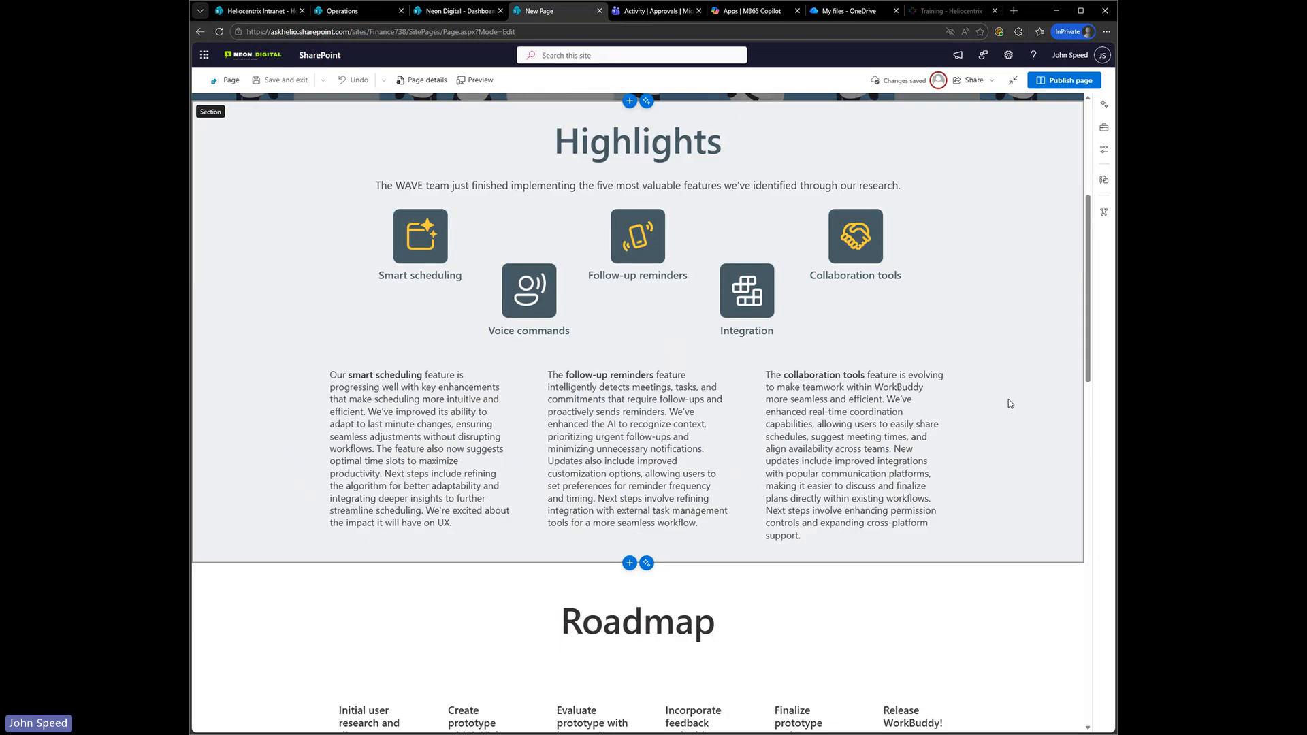
scroll(1008, 399, "up", 10)
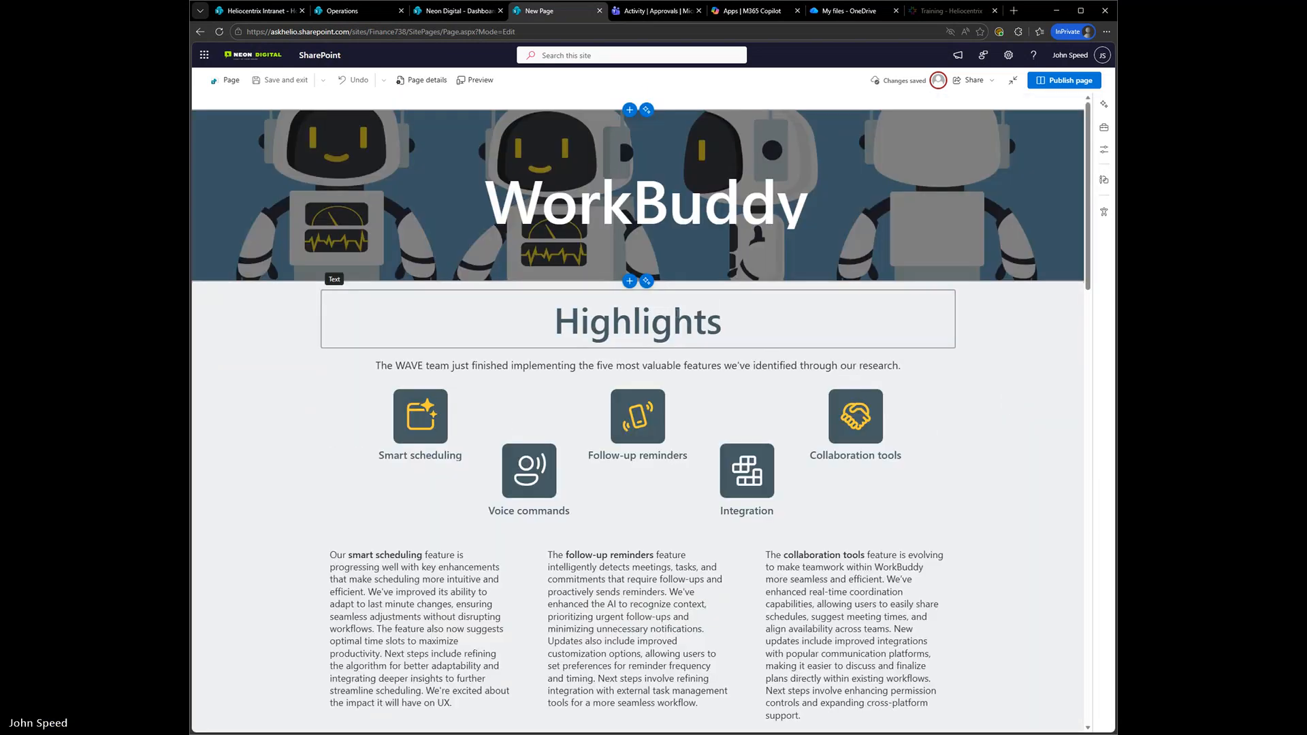
left_click(630, 282)
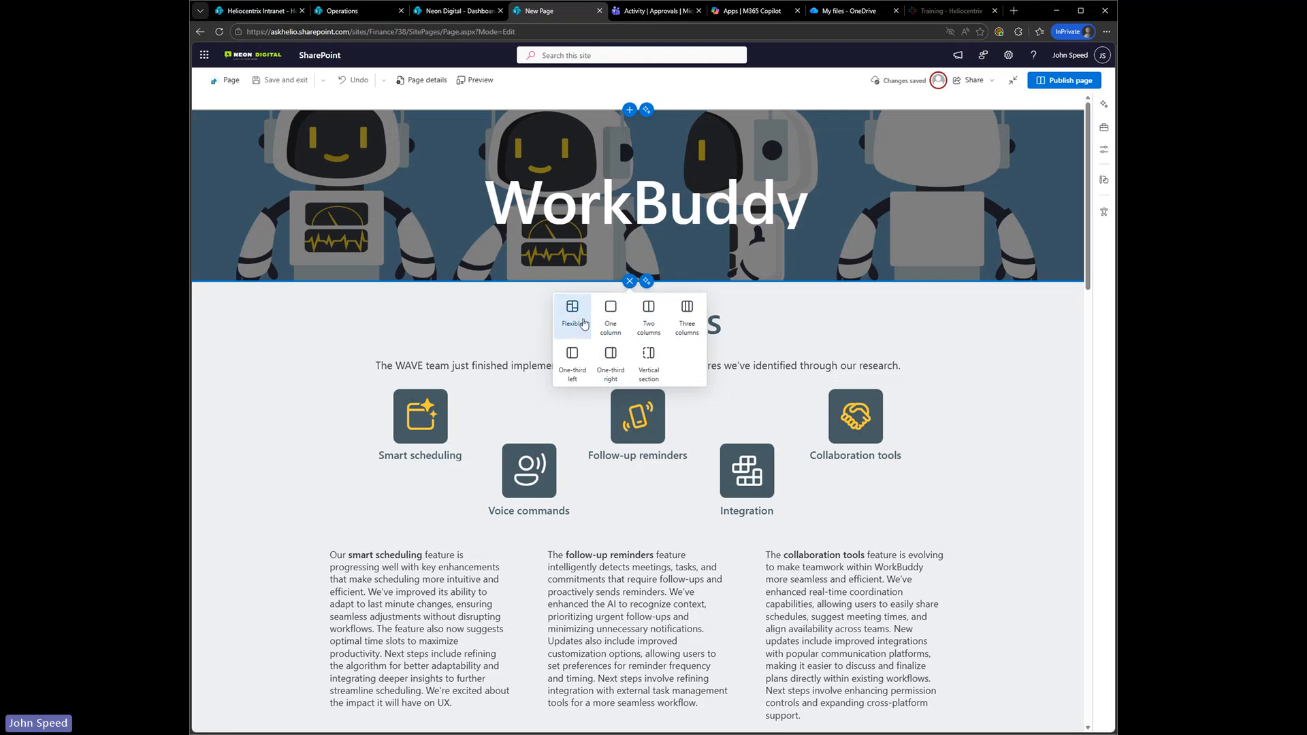
left_click(790, 304)
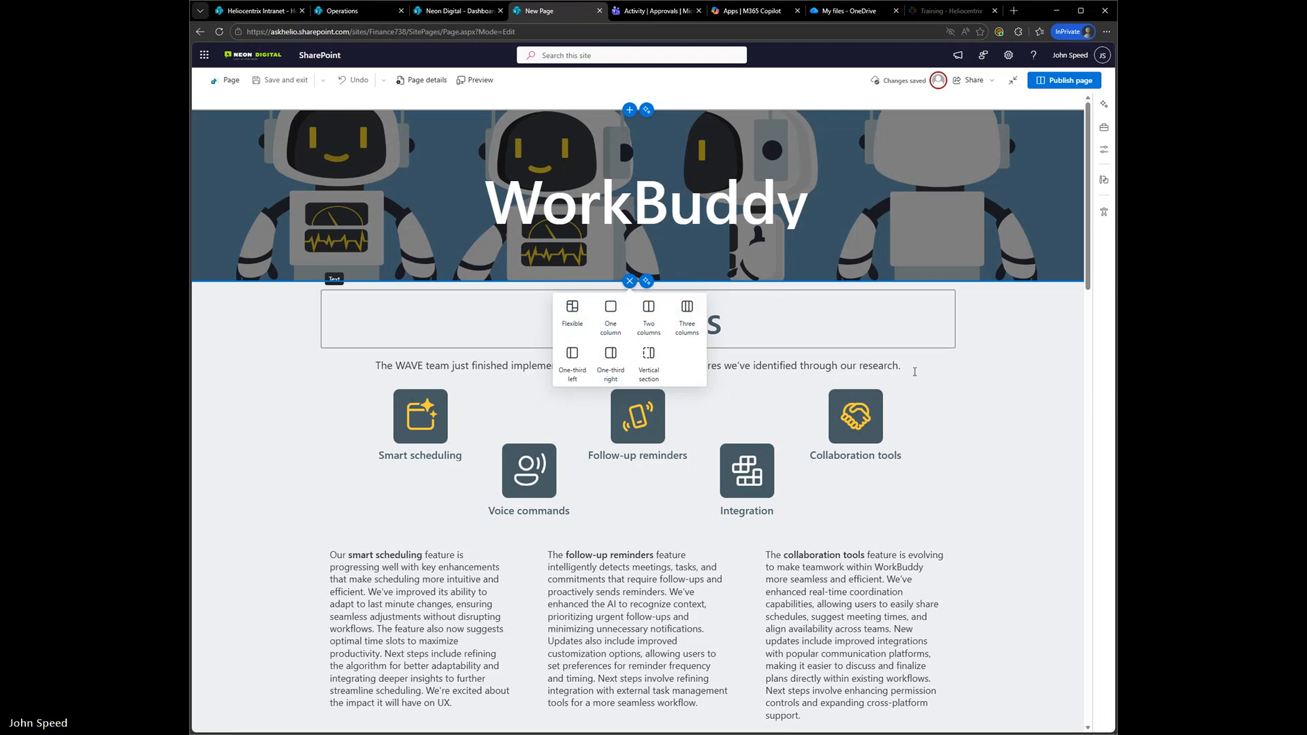
left_click(635, 366)
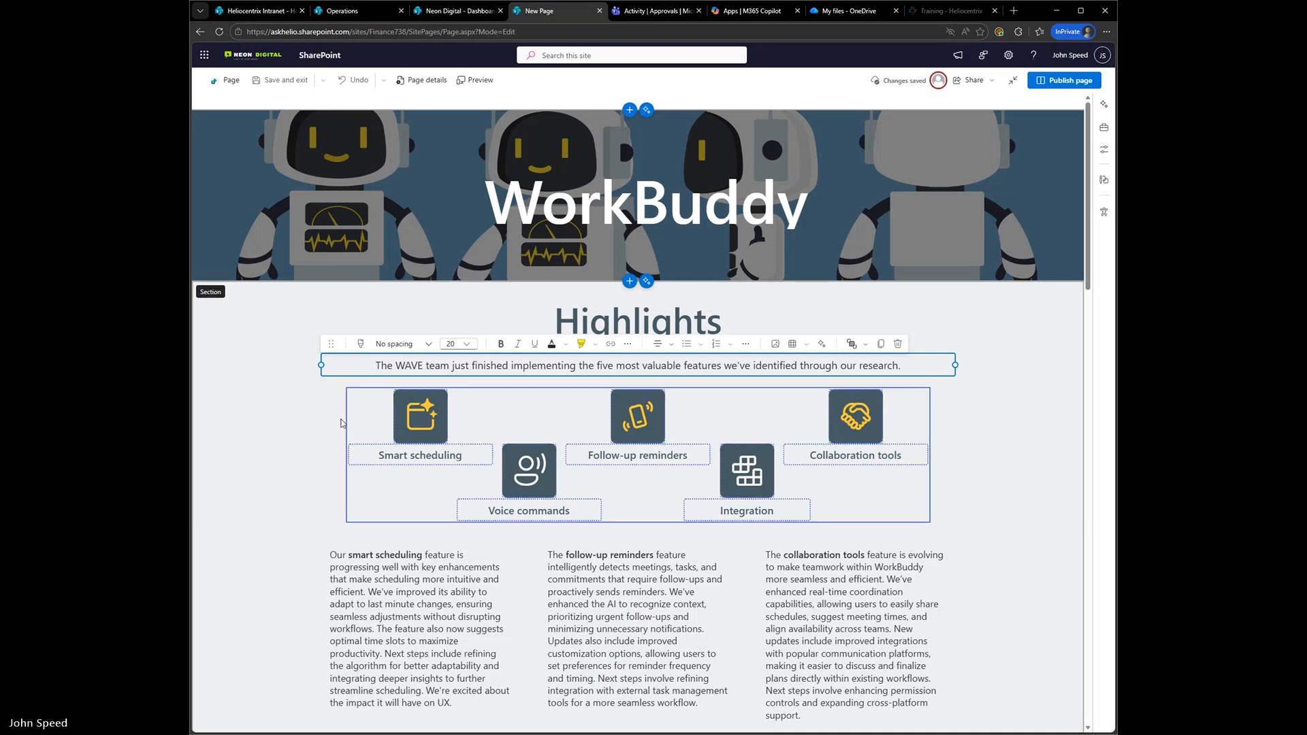
left_click(309, 419)
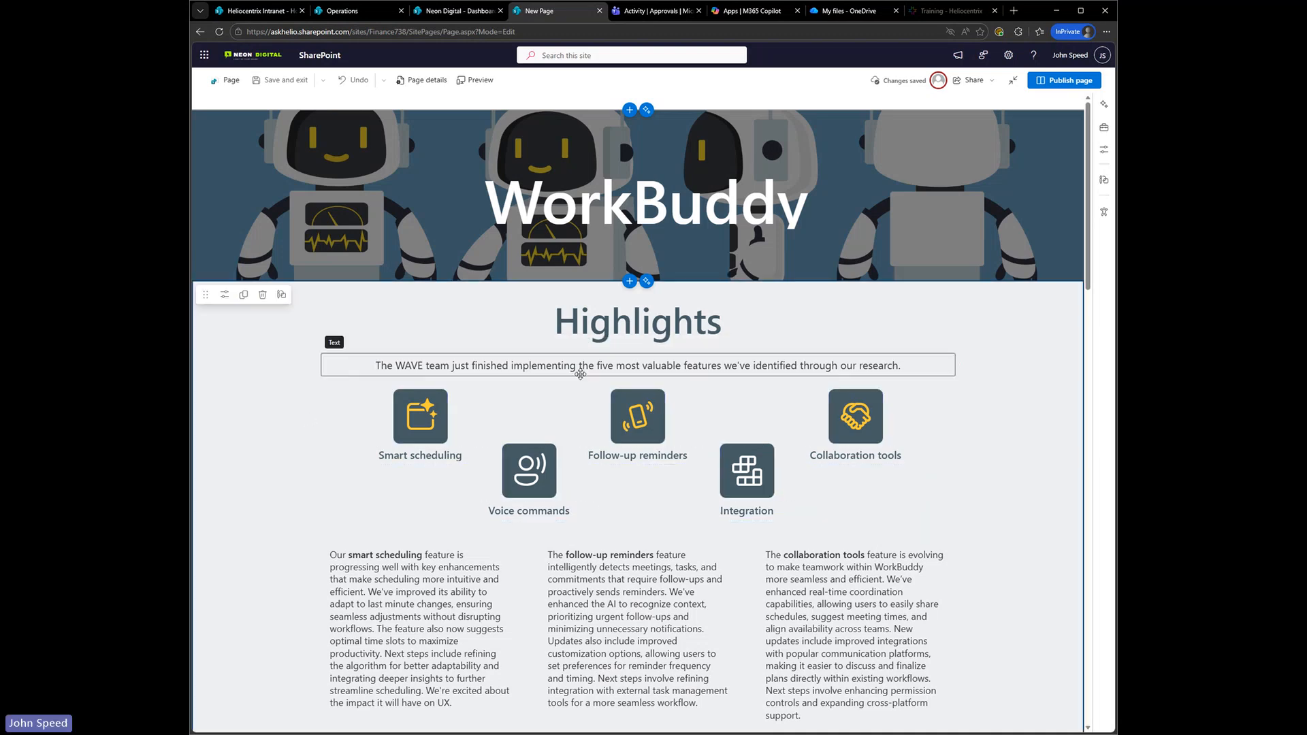
Add a one-column section below The WAVE team section
scroll(624, 439, "down", 1)
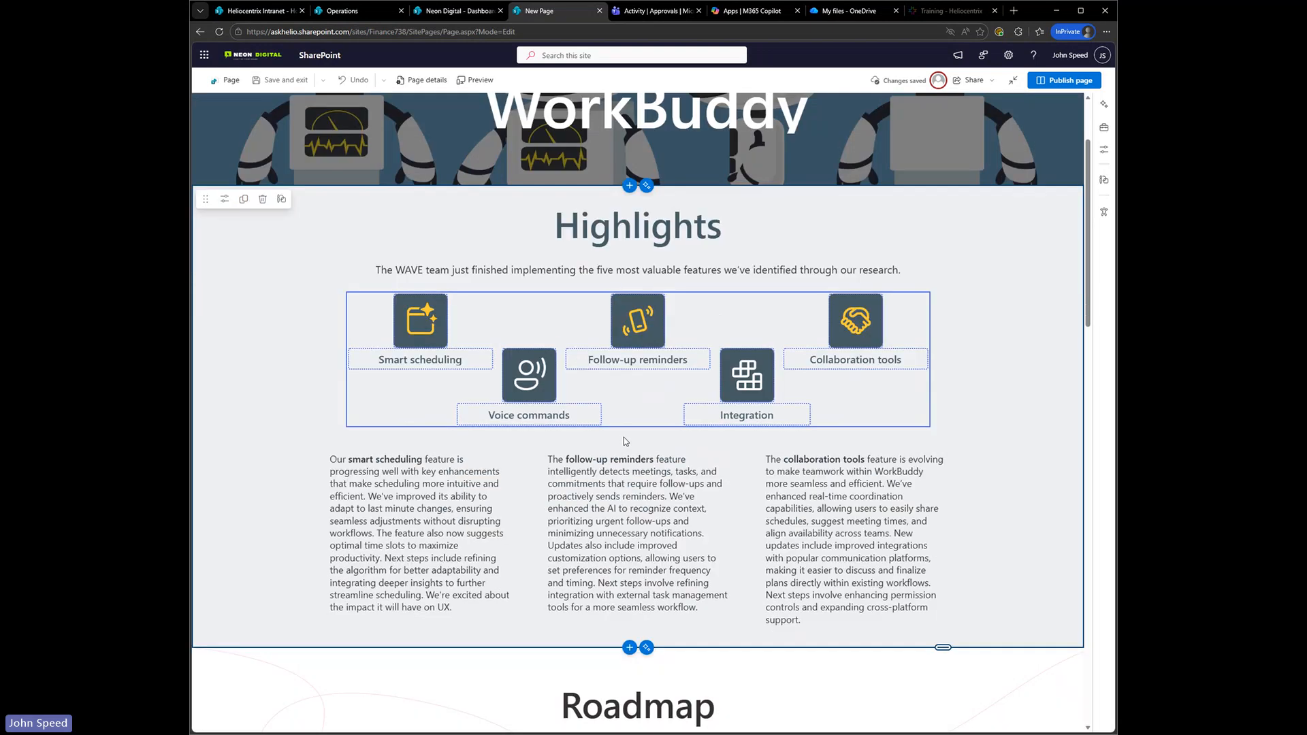
scroll(623, 437, "down", 5)
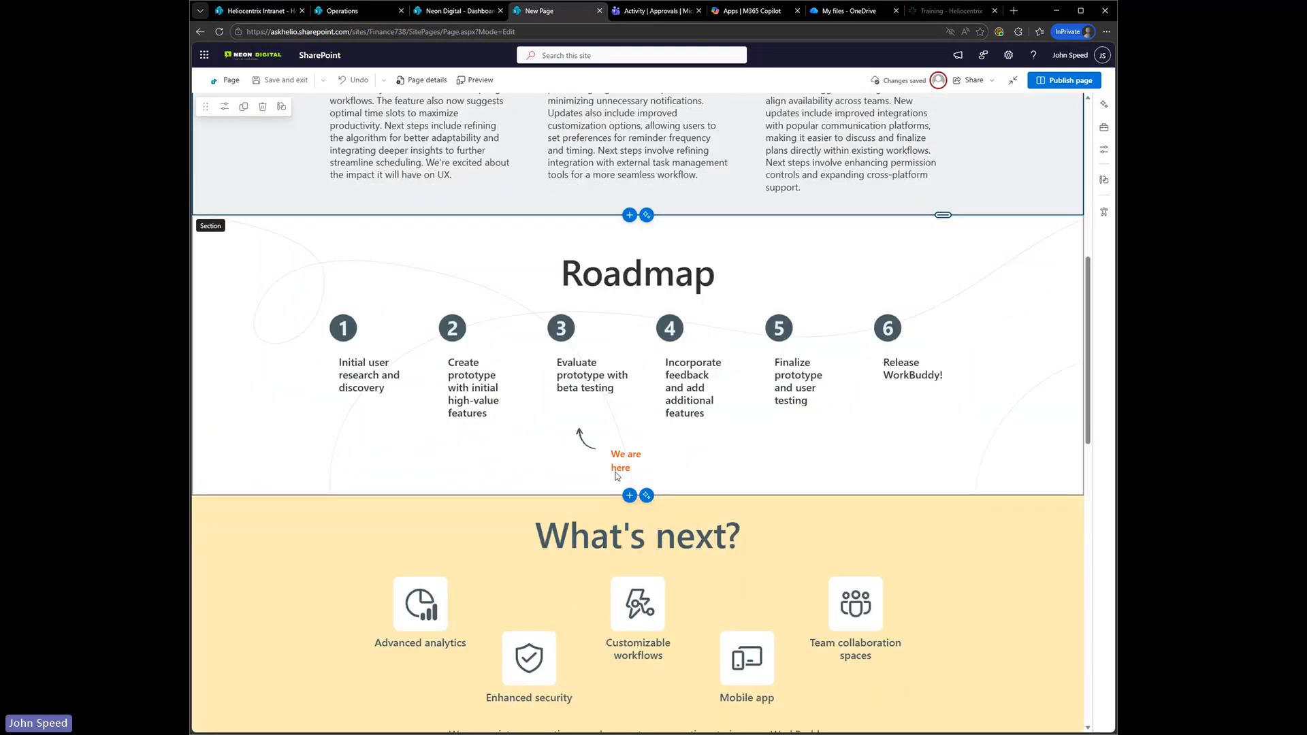
scroll(620, 490, "down", 6)
scroll(632, 557, "down", 2)
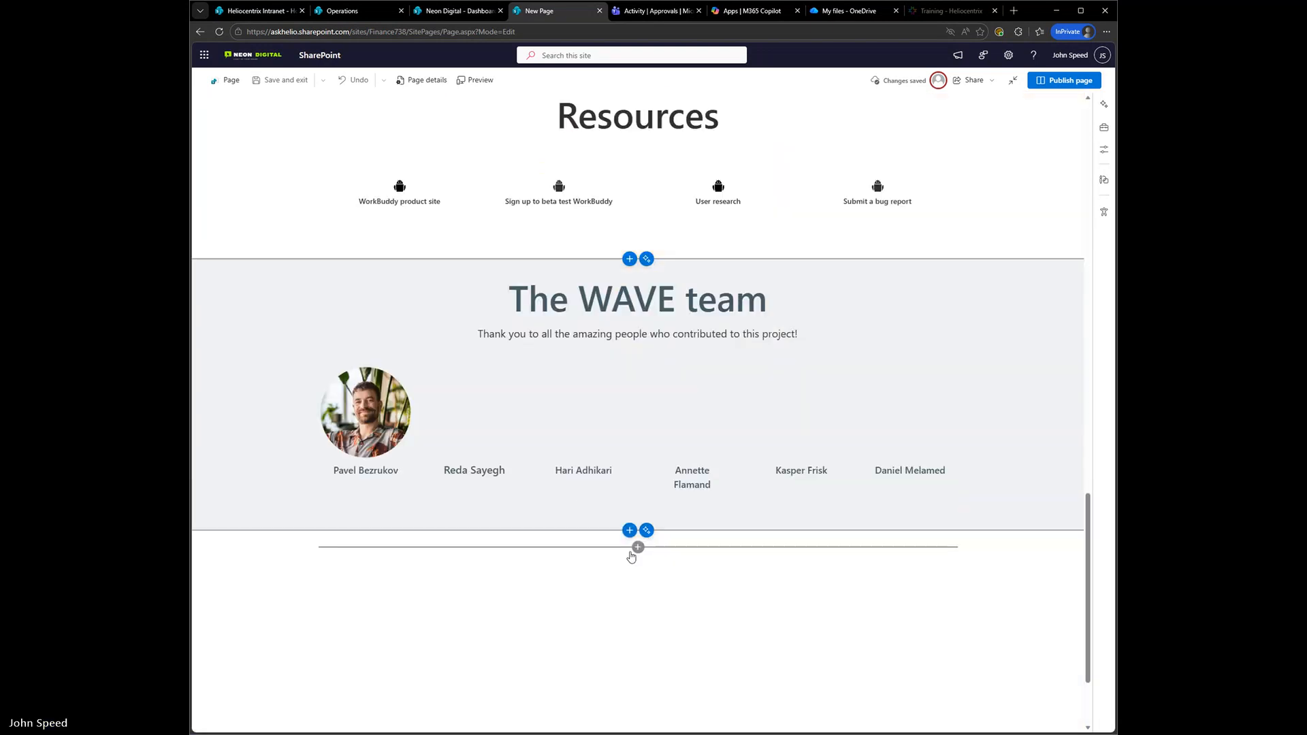
scroll(634, 529, "up", 2)
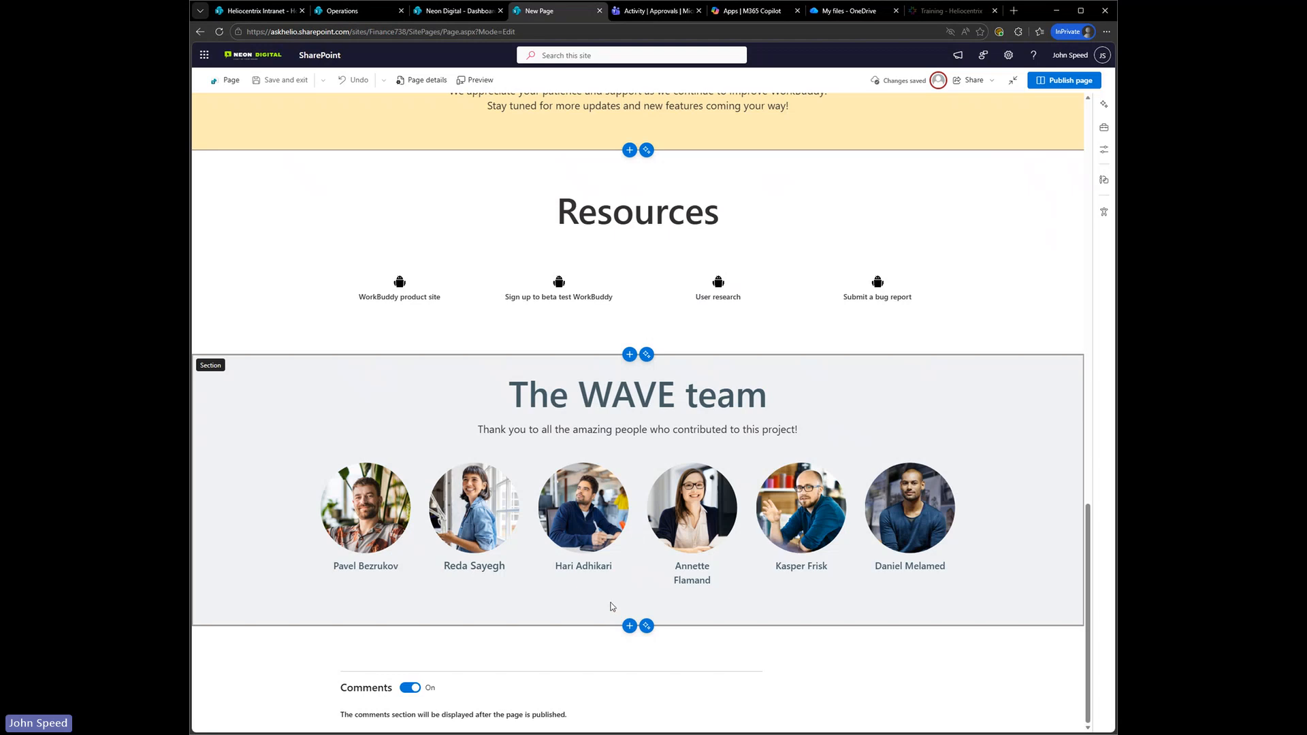
left_click(630, 625)
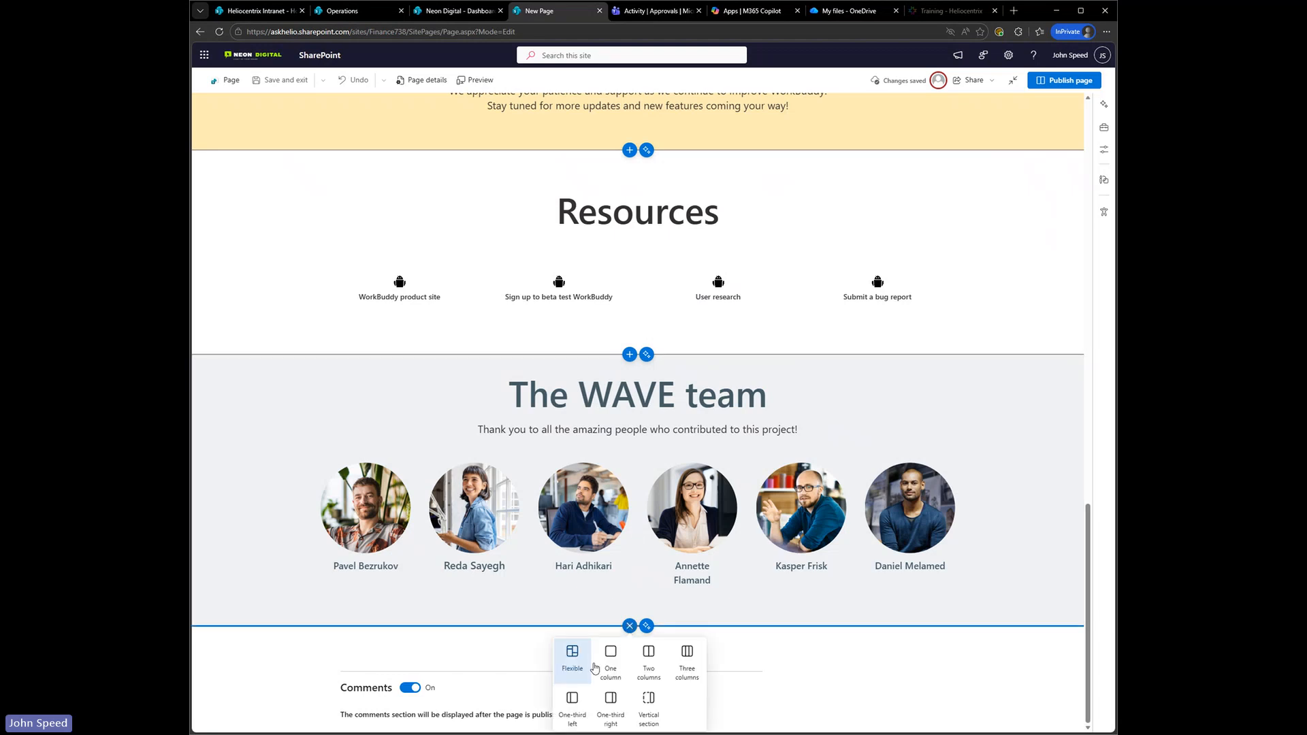
left_click(600, 670)
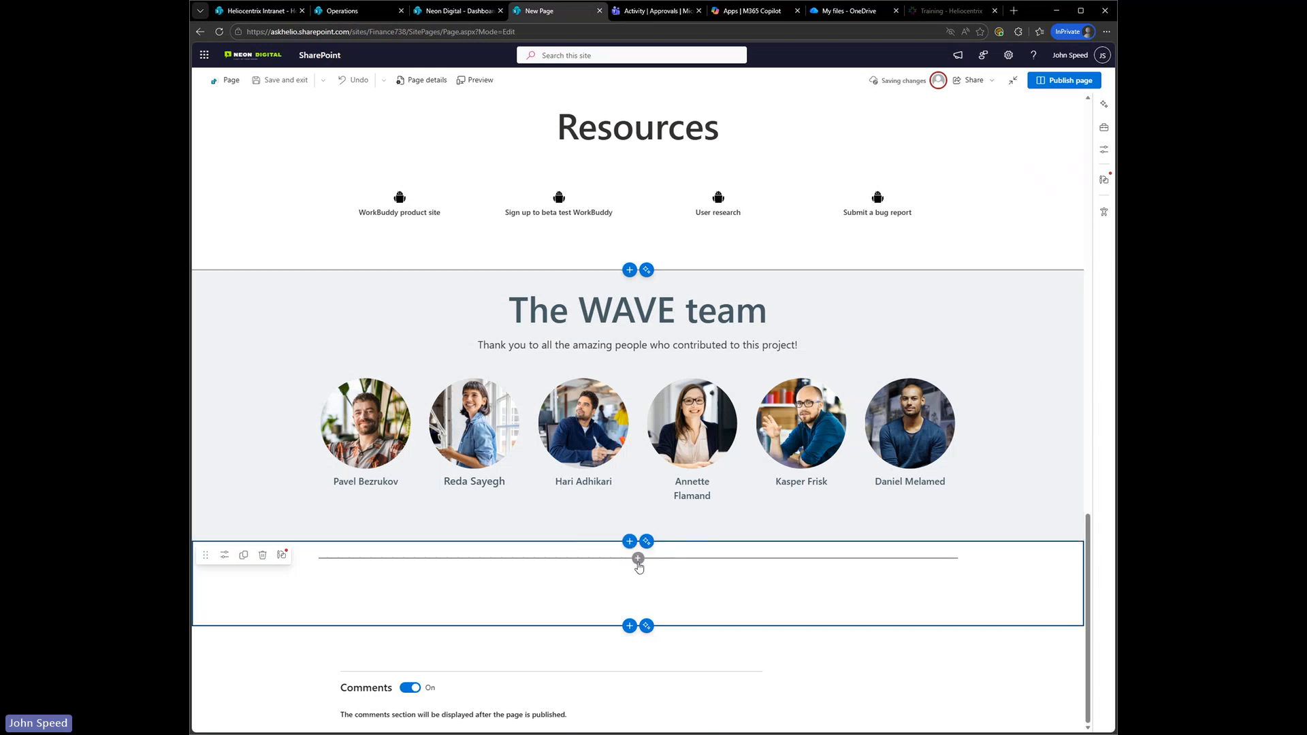
Browse the web parts available for the new section, from Frequently used down to Advanced, without adding one
left_click(638, 558)
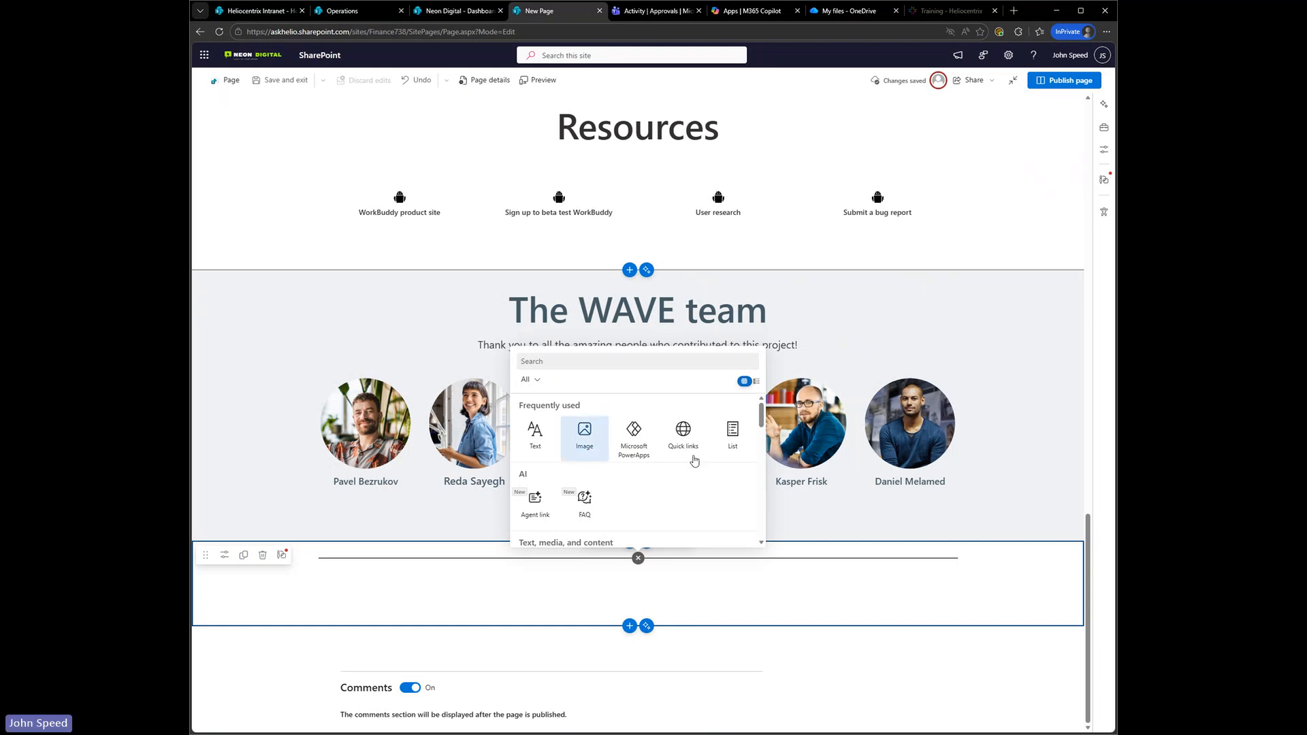
scroll(637, 435, "down", 1)
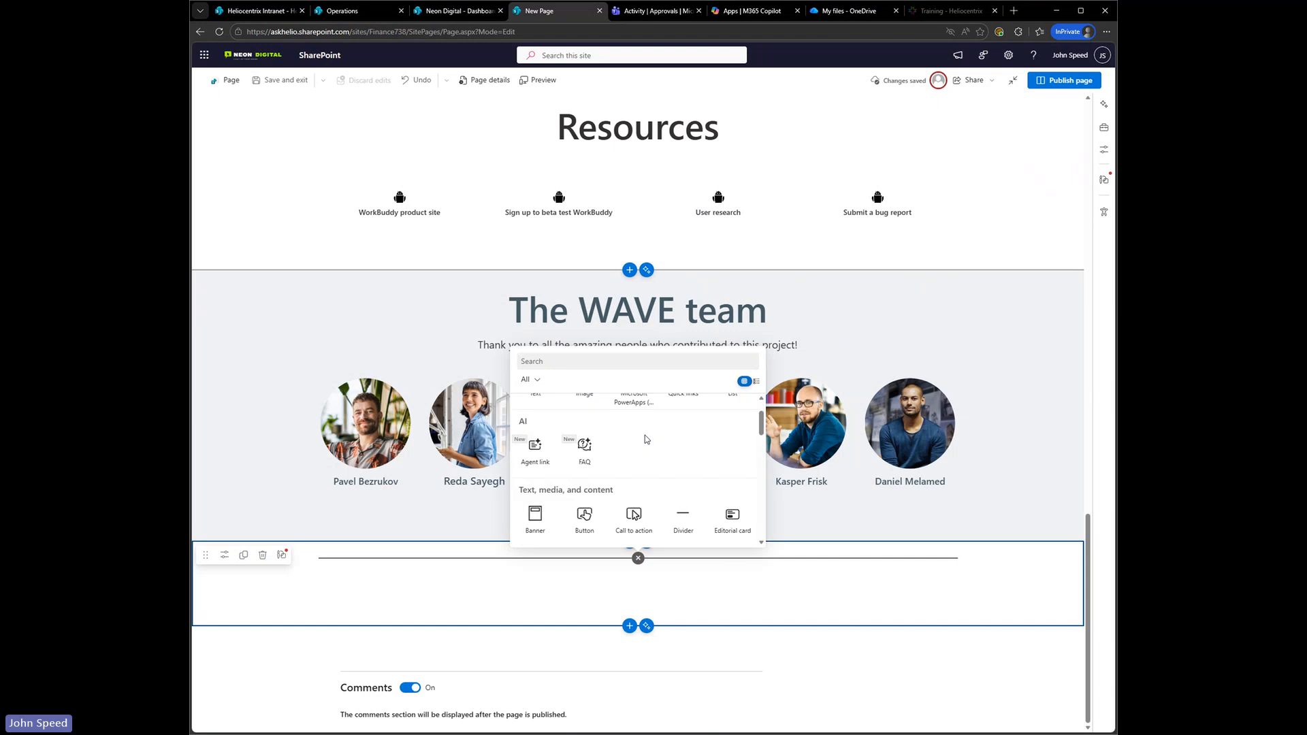
scroll(653, 450, "down", 2)
scroll(586, 435, "up", 1)
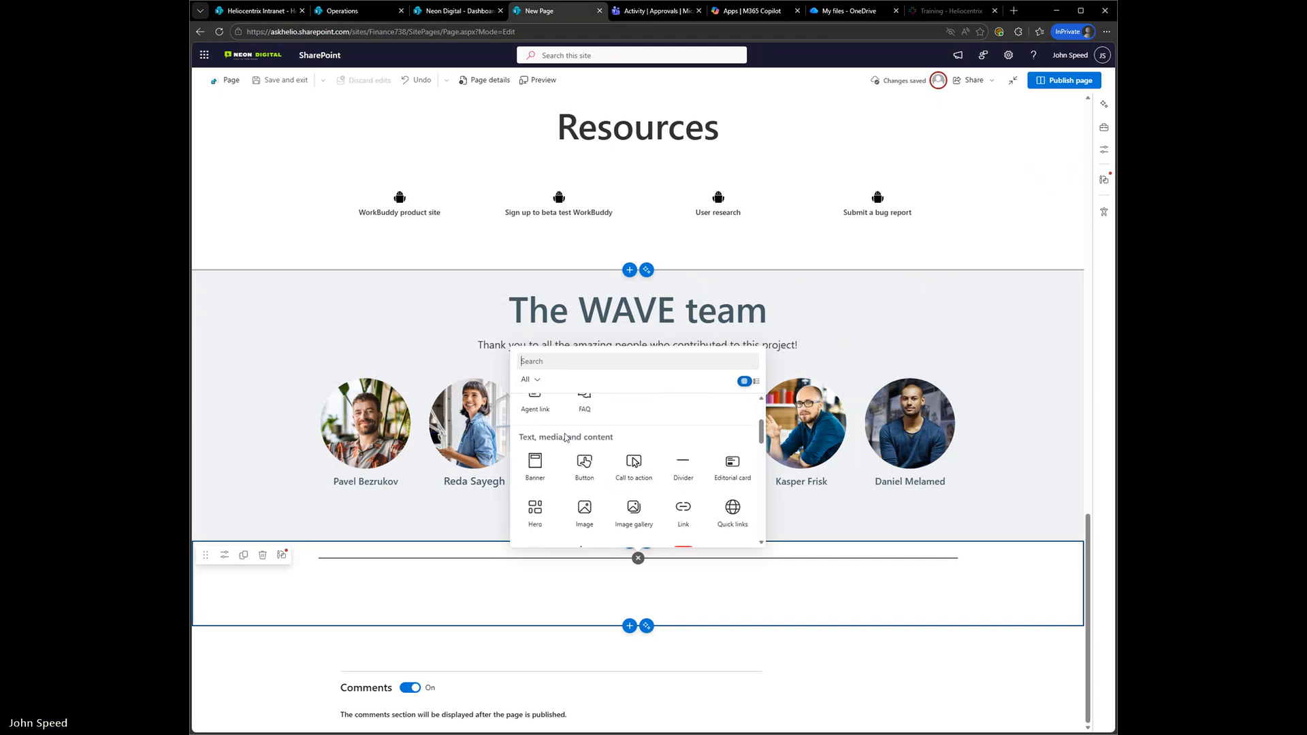
scroll(541, 470, "down", 1)
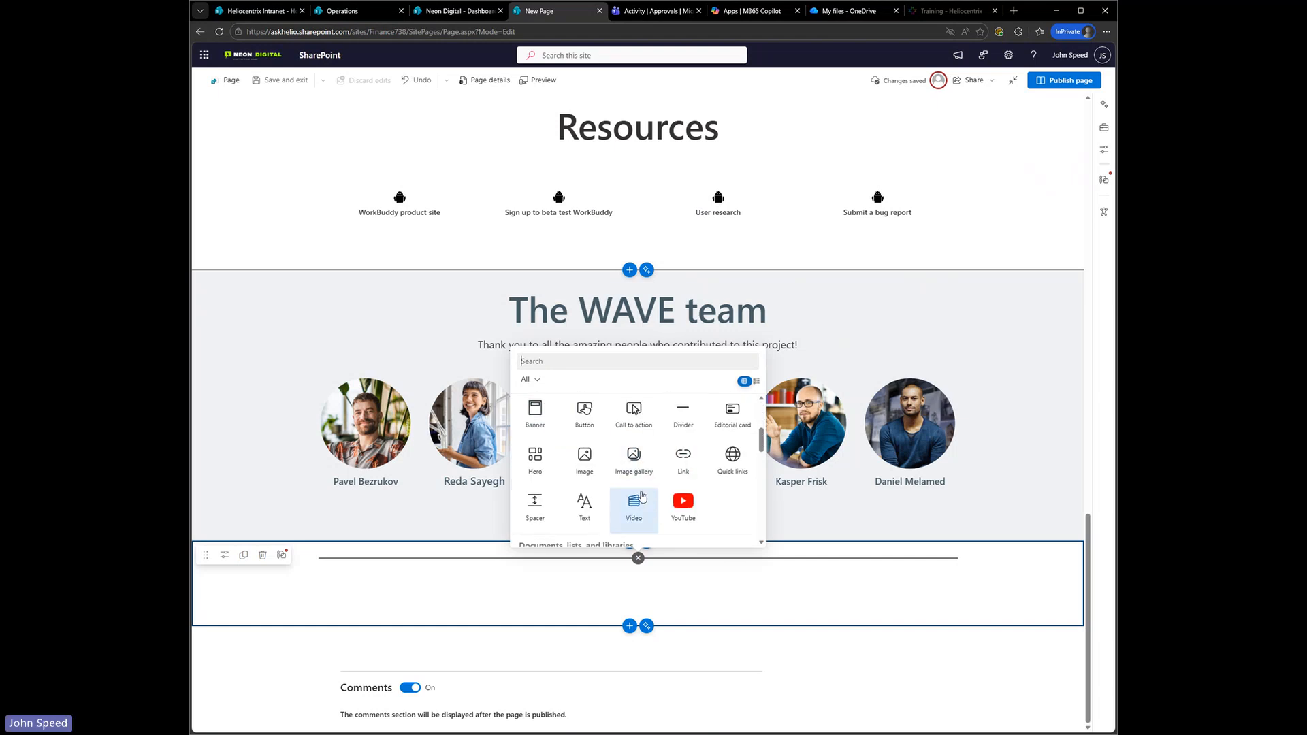
scroll(694, 487, "down", 4)
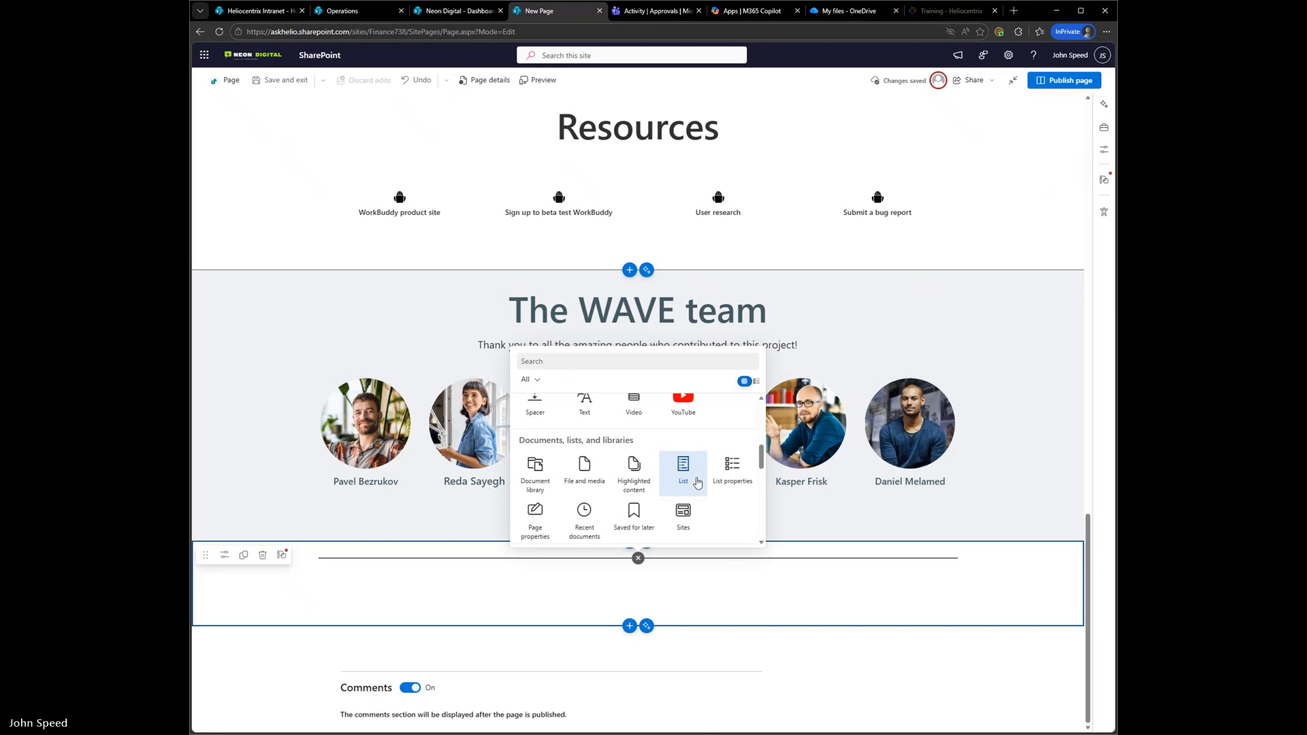
scroll(701, 489, "down", 1)
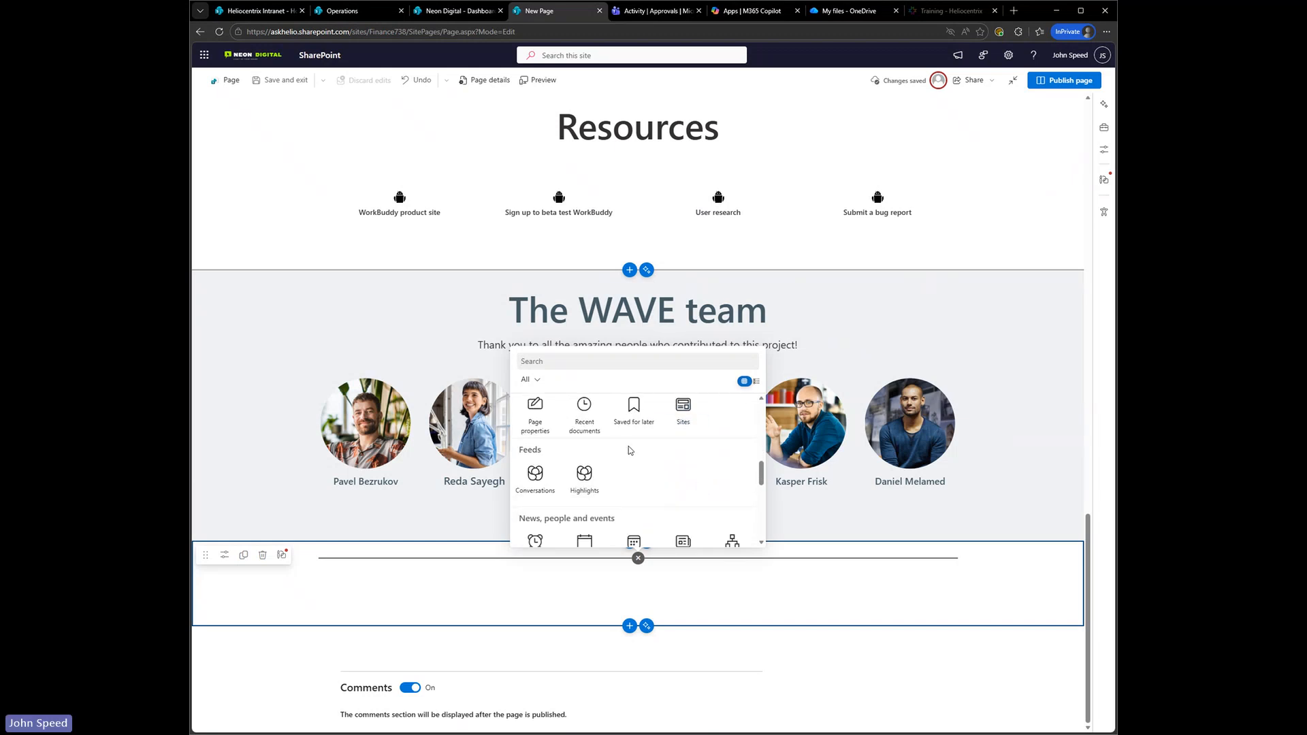
scroll(629, 450, "down", 2)
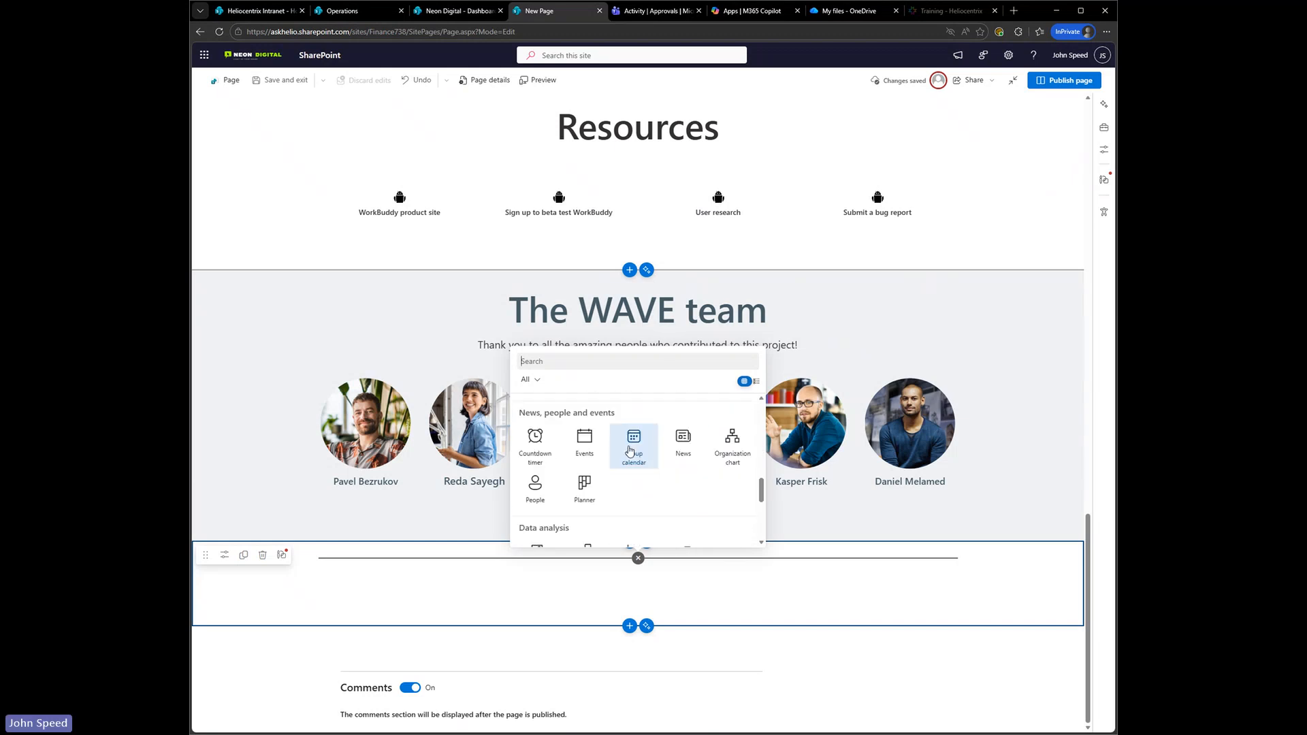
scroll(637, 474, "down", 1)
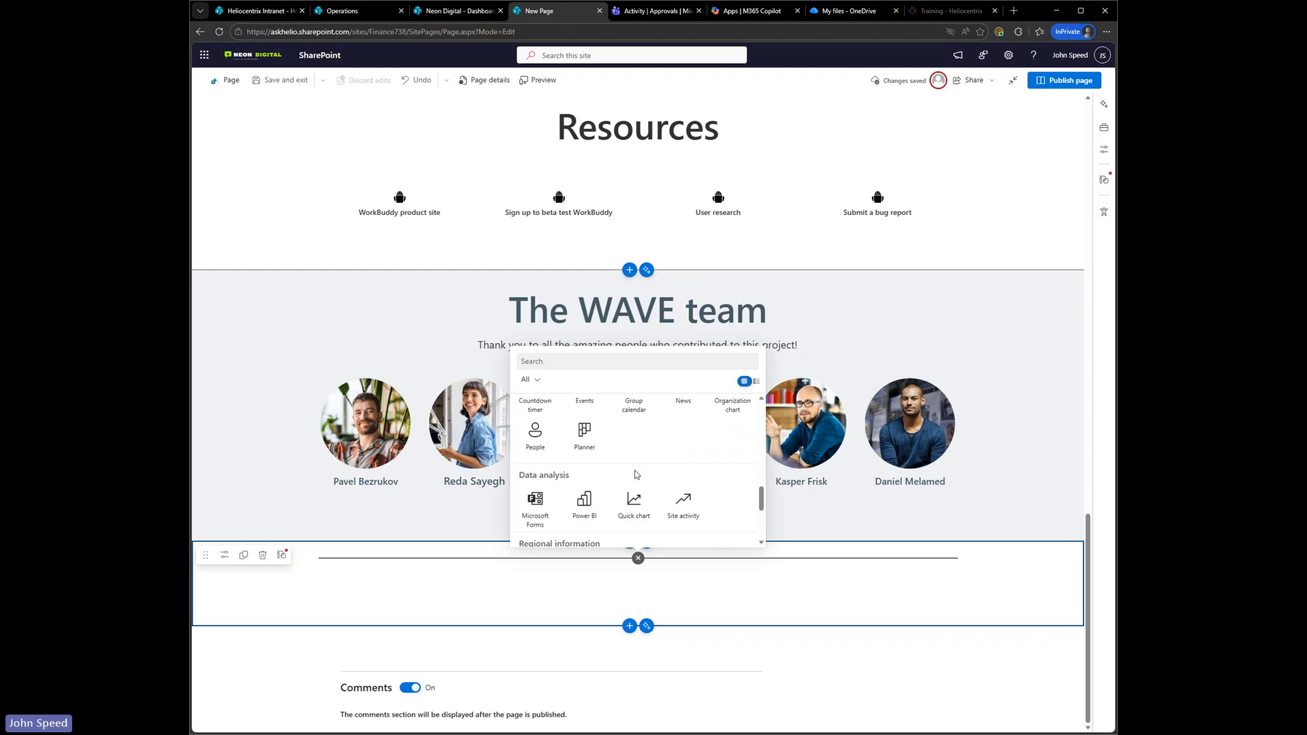
scroll(637, 474, "down", 3)
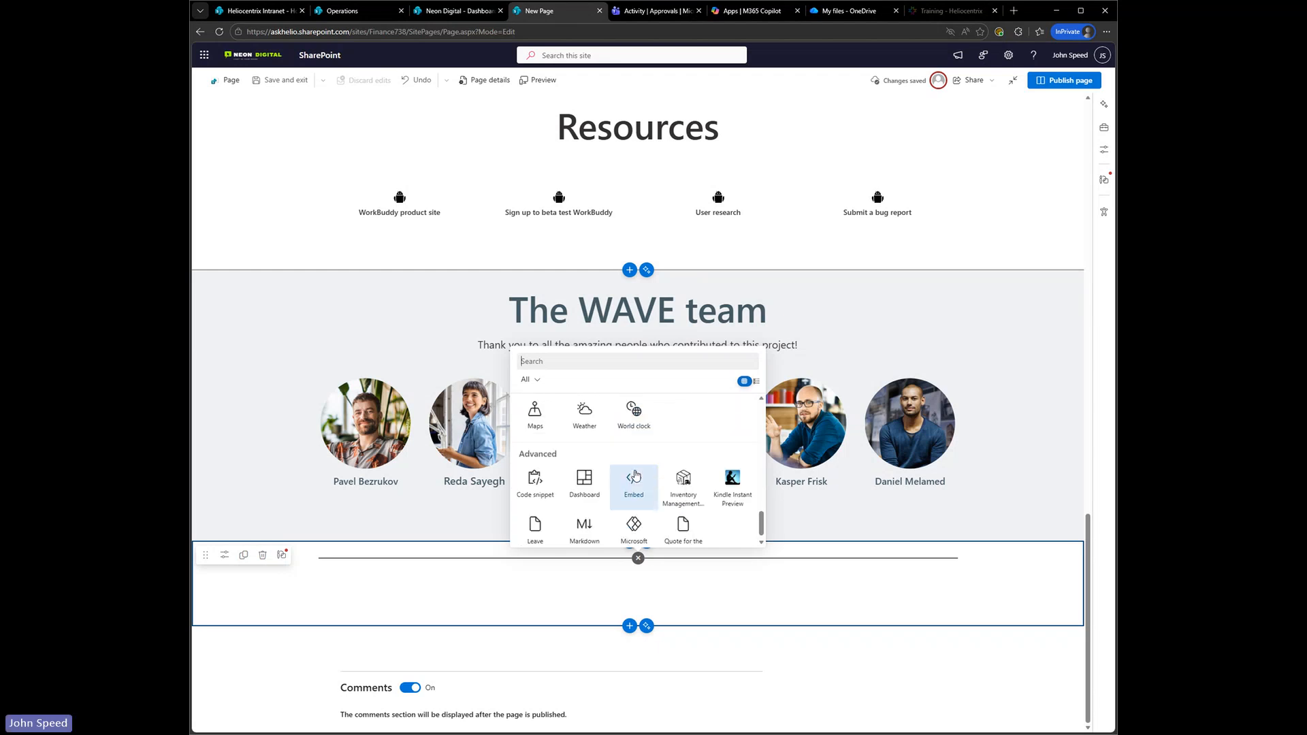
scroll(633, 476, "up", 6)
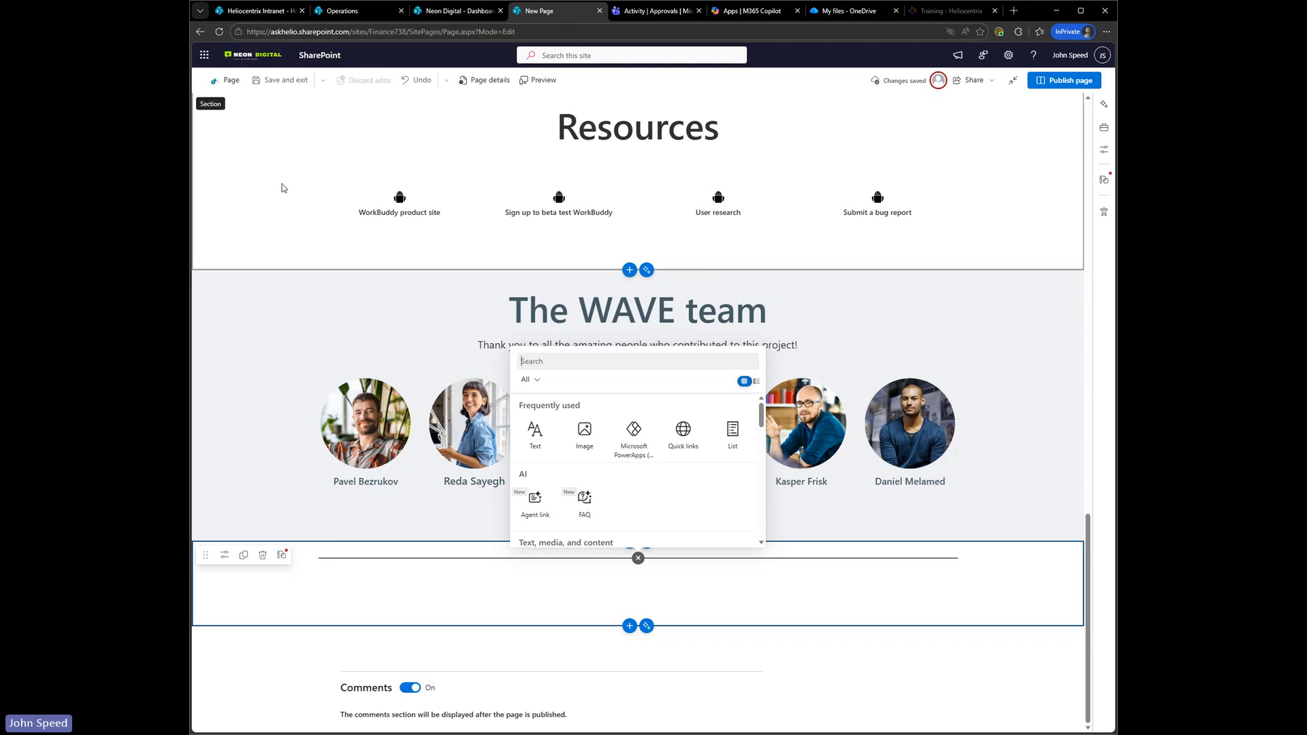
left_click(272, 150)
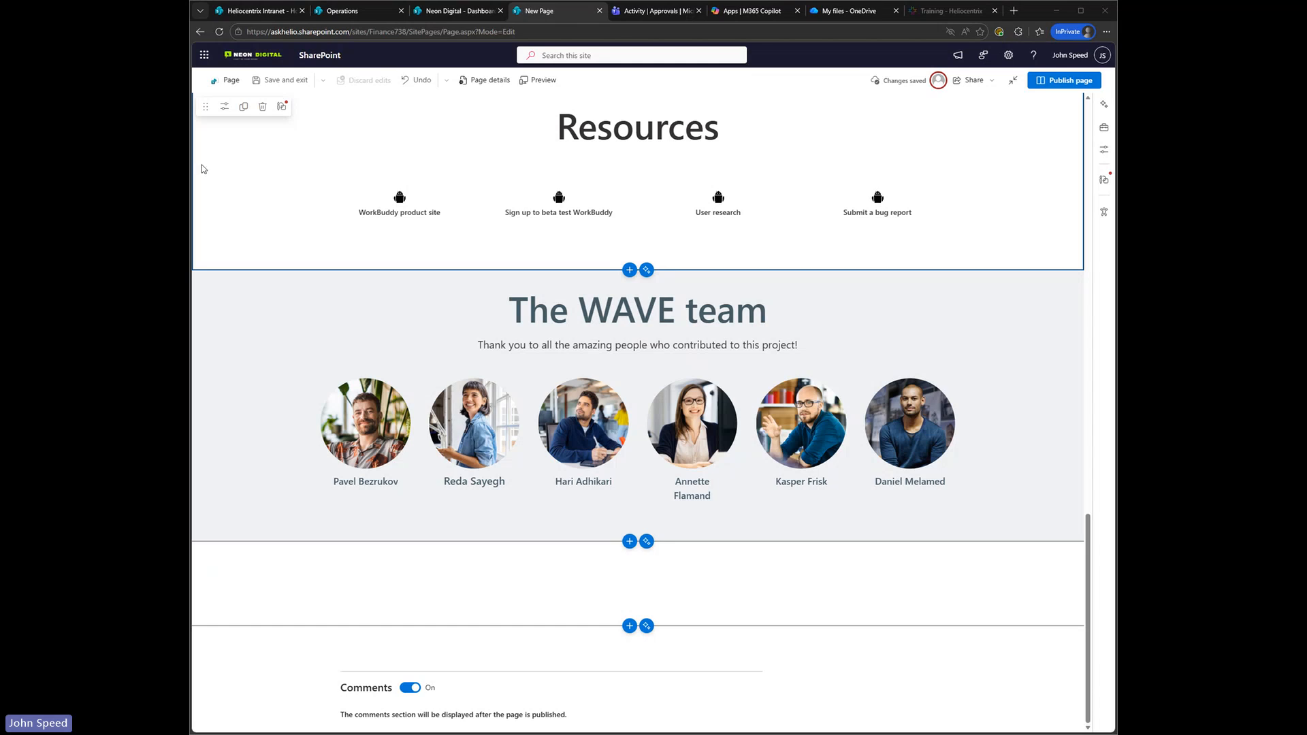
Title the WorkBuddy page "Test" and publish it to the Finance site
scroll(450, 218, "up", 8)
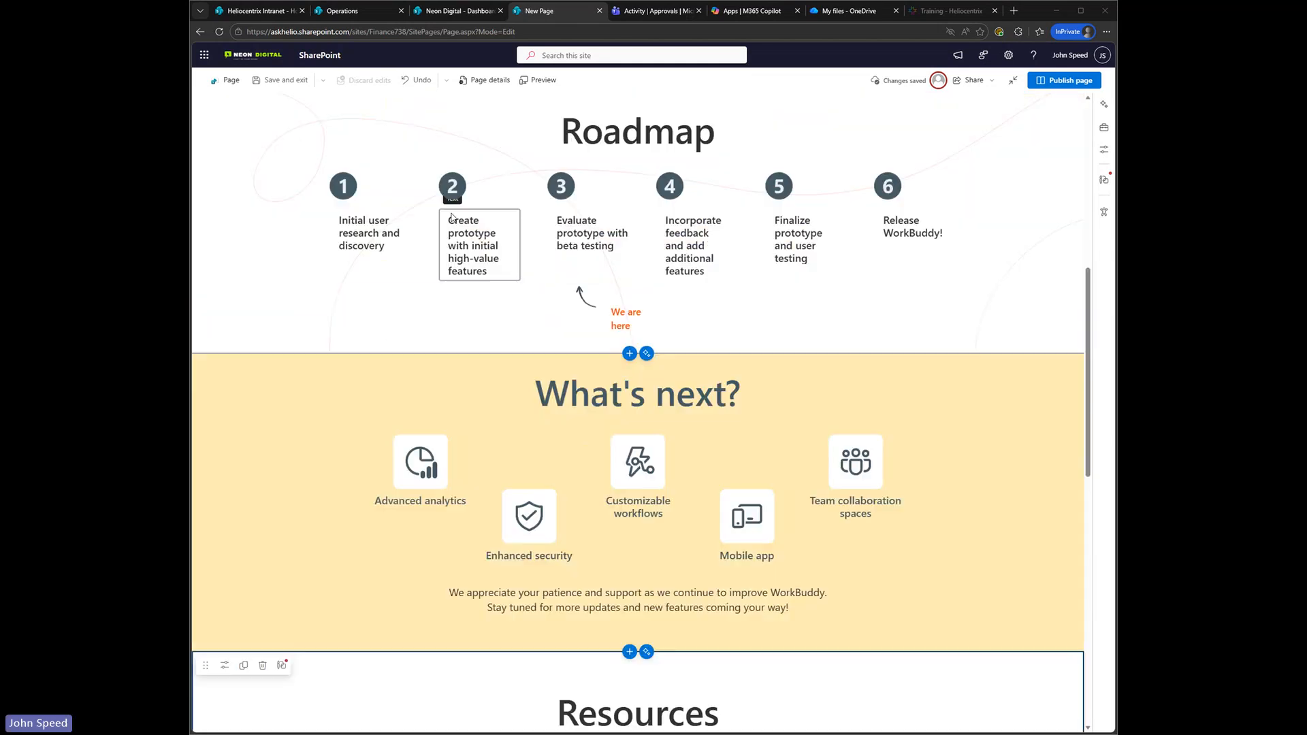
scroll(451, 218, "up", 10)
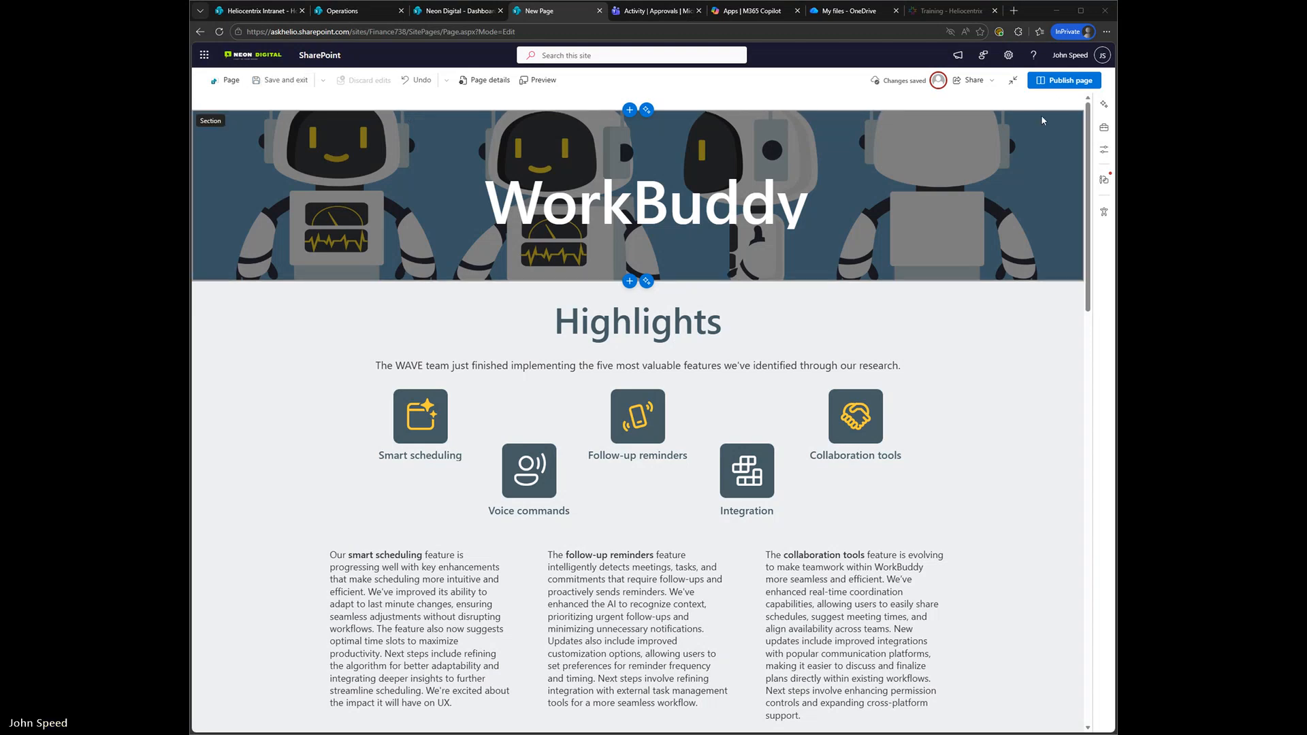
left_click(1056, 87)
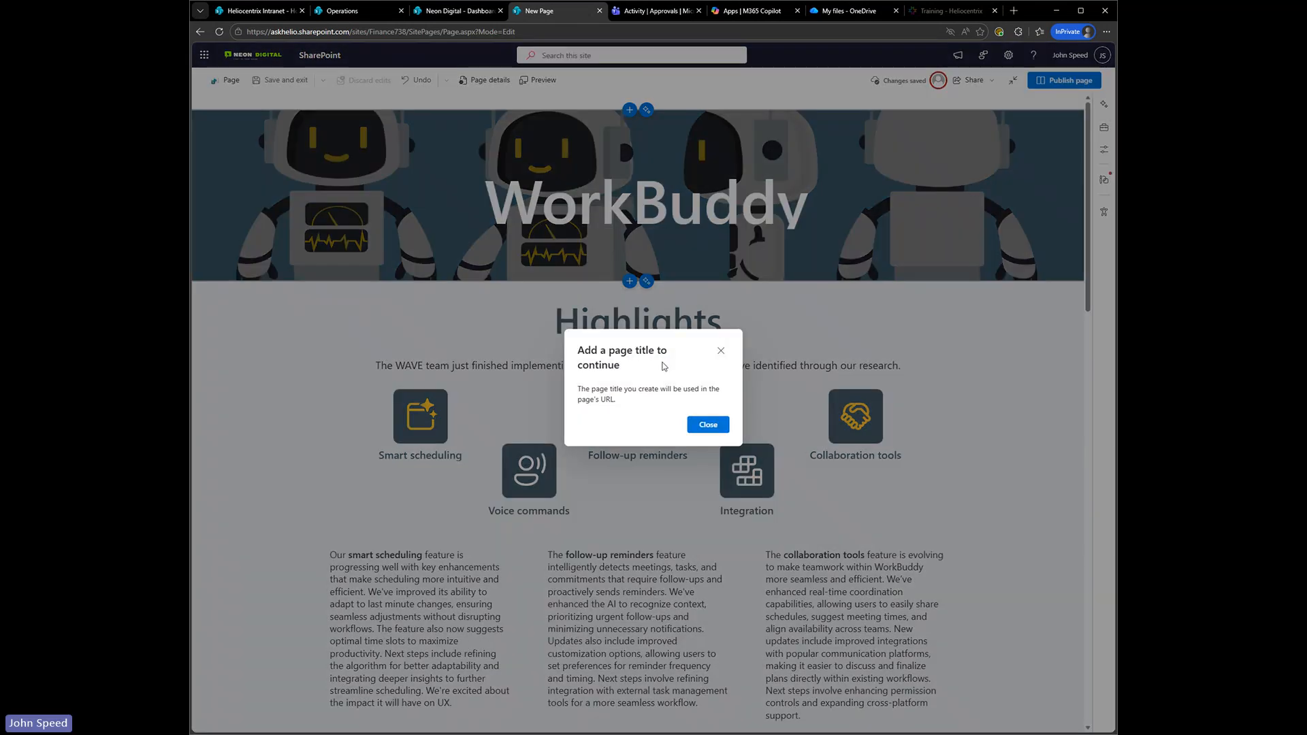
left_click(721, 350)
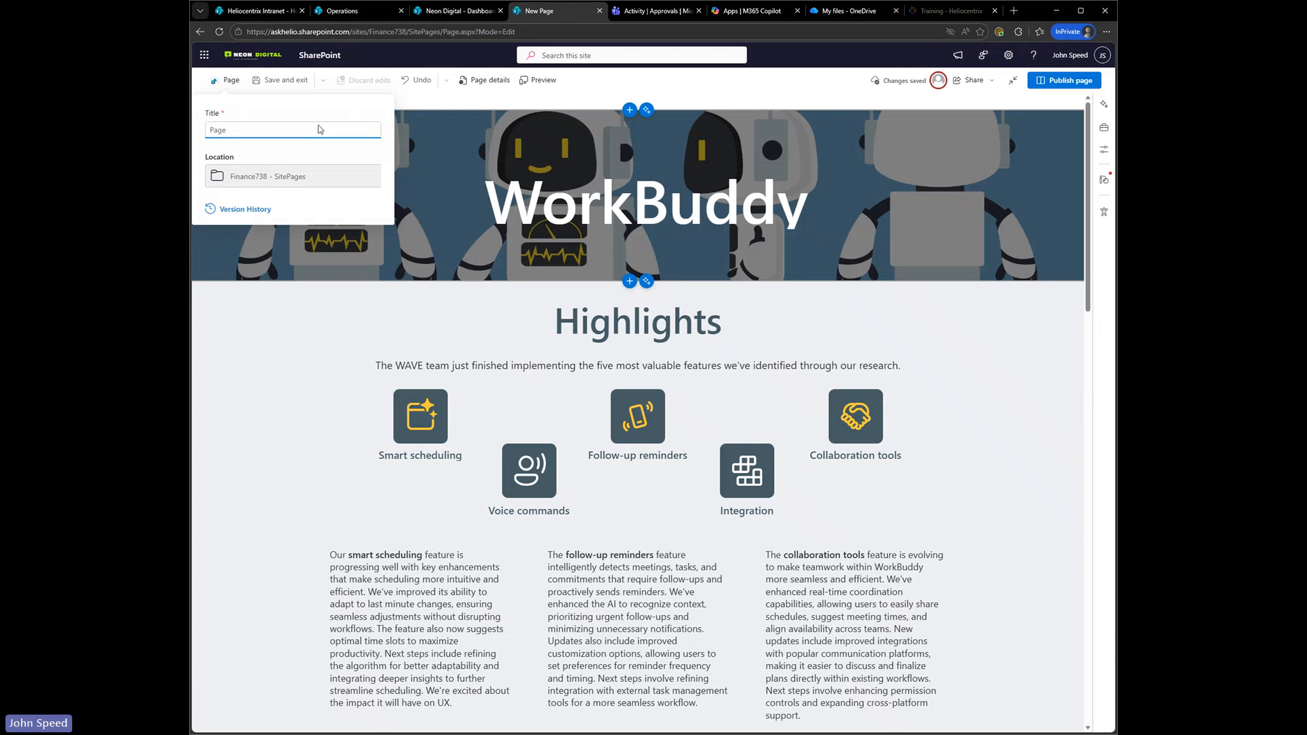
type("Test")
left_click(730, 94)
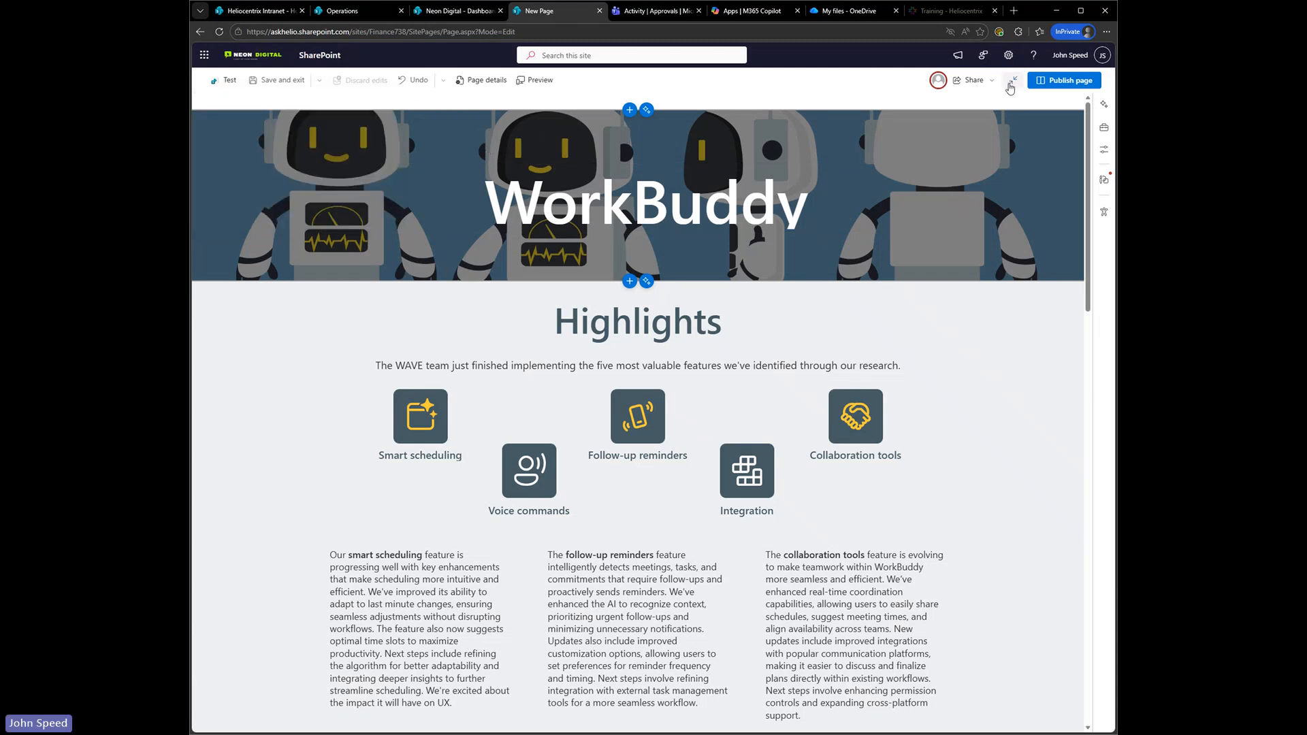
left_click(1035, 84)
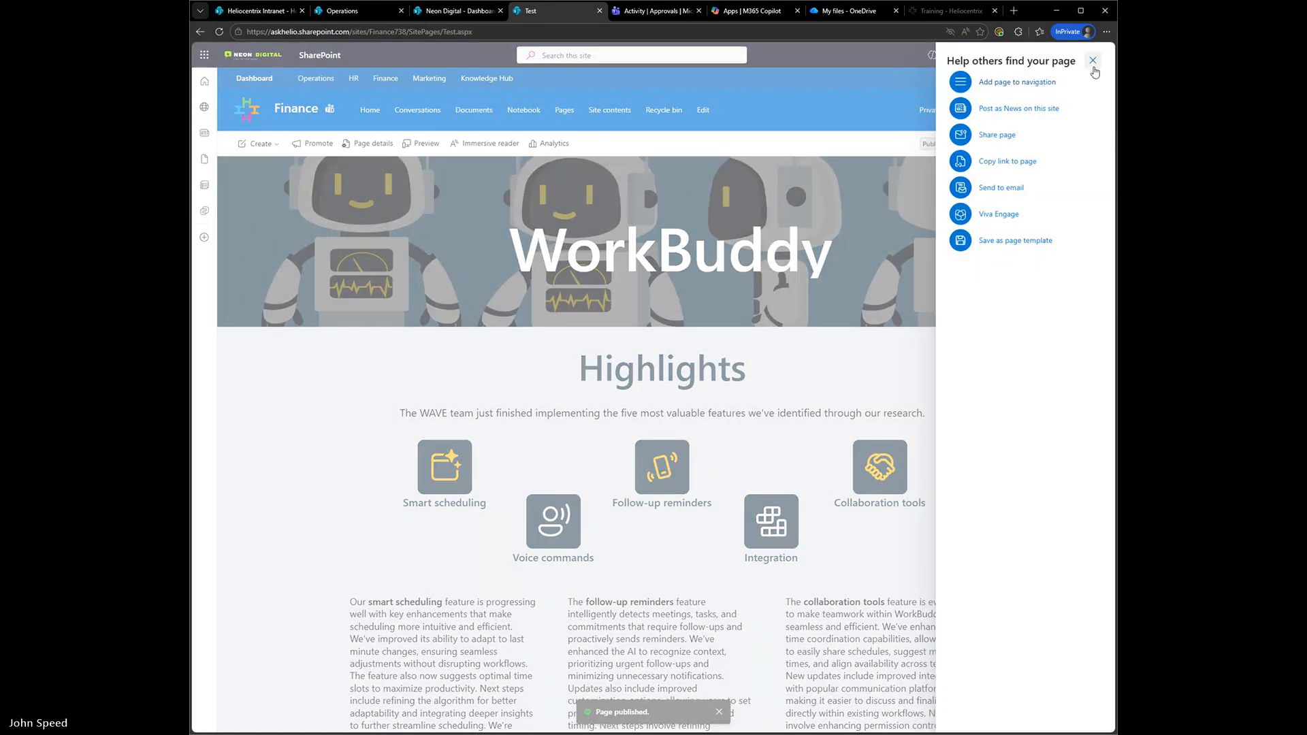
Add the published Test page to the site navigation and close the page promotion options
left_click(1056, 88)
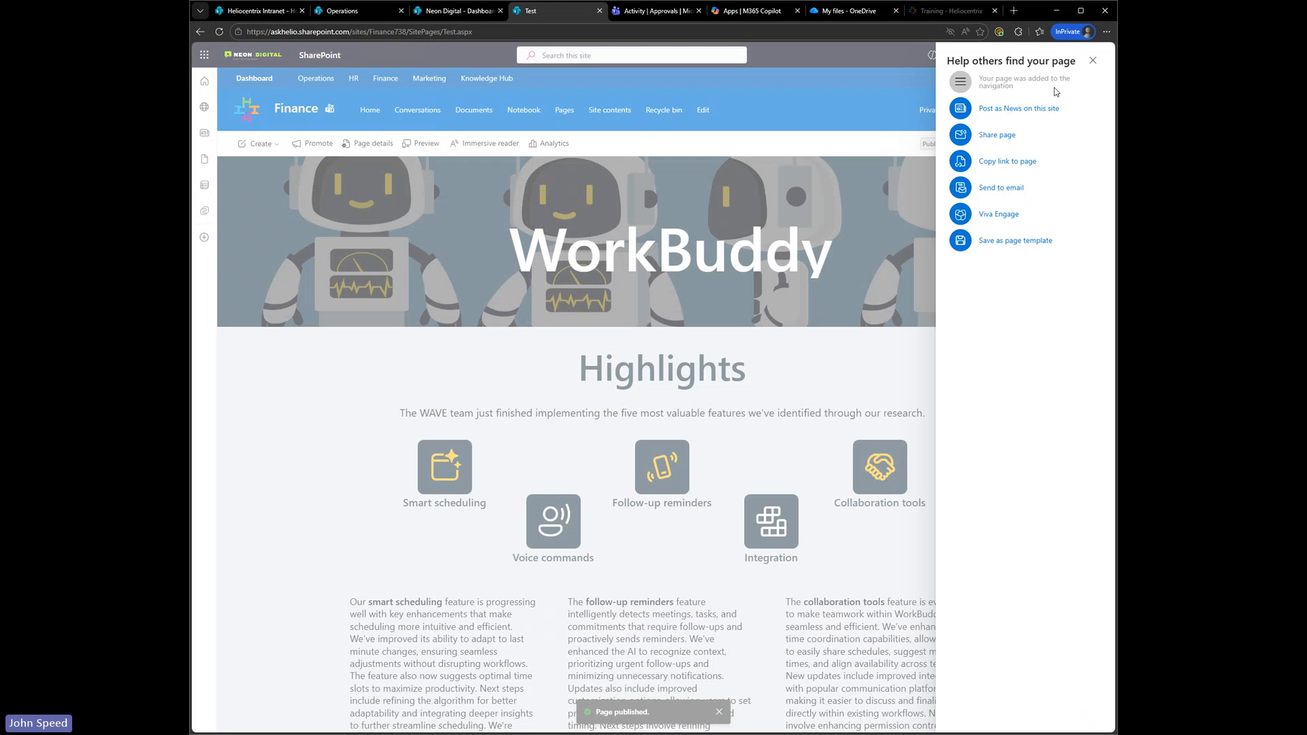
left_click(1094, 61)
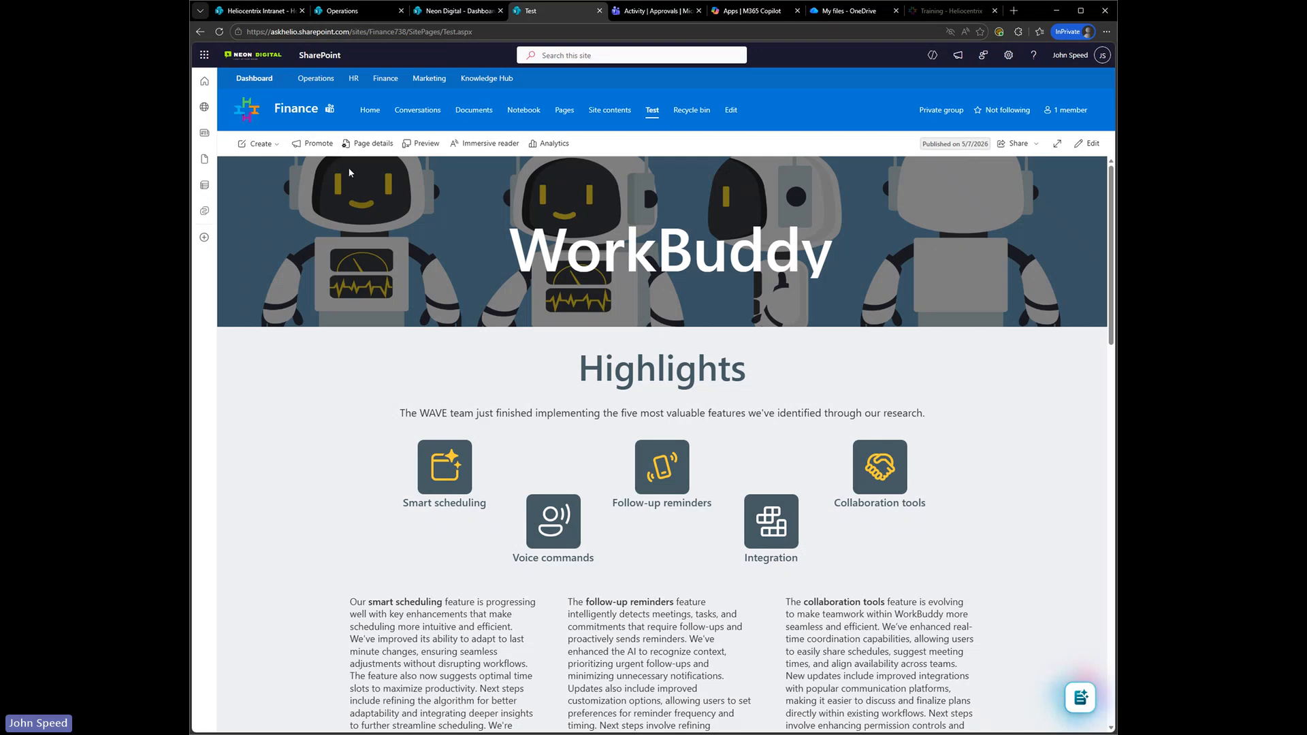
Check what content can be created from the Test page and open the Finance site's Documents library
left_click(258, 143)
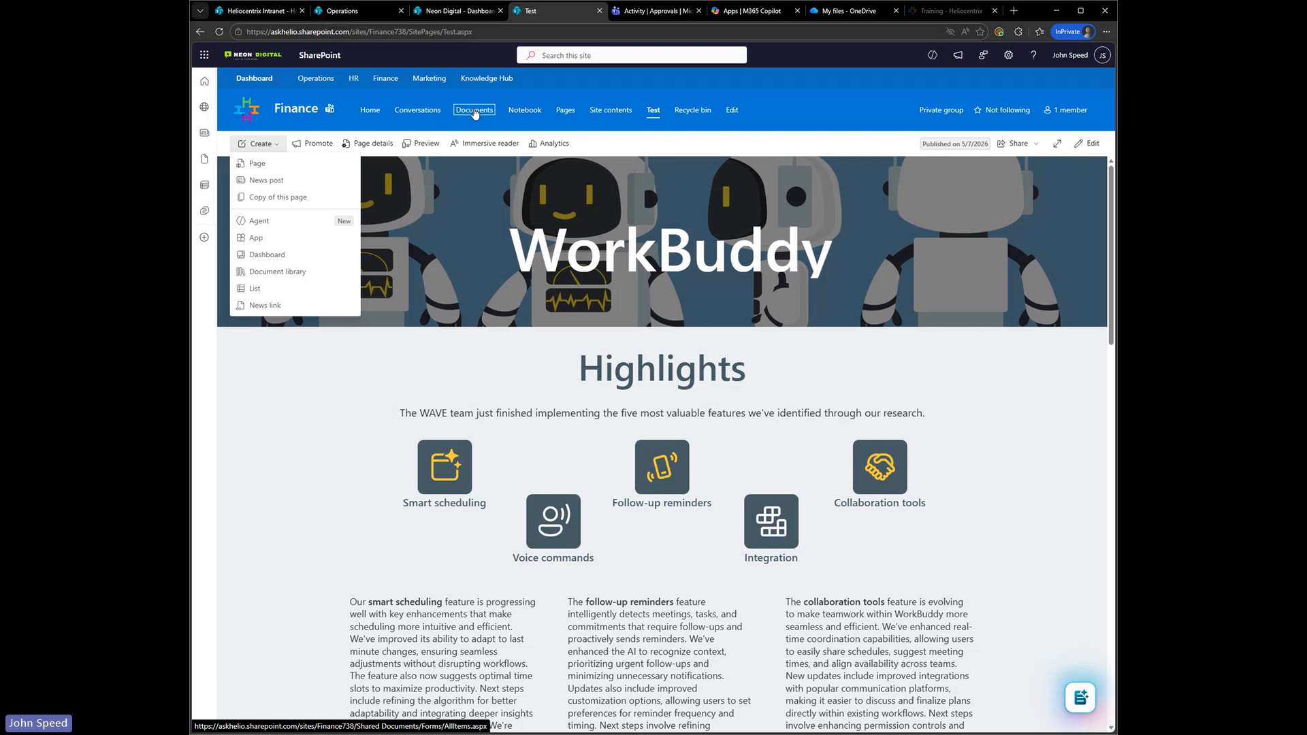
left_click(475, 112)
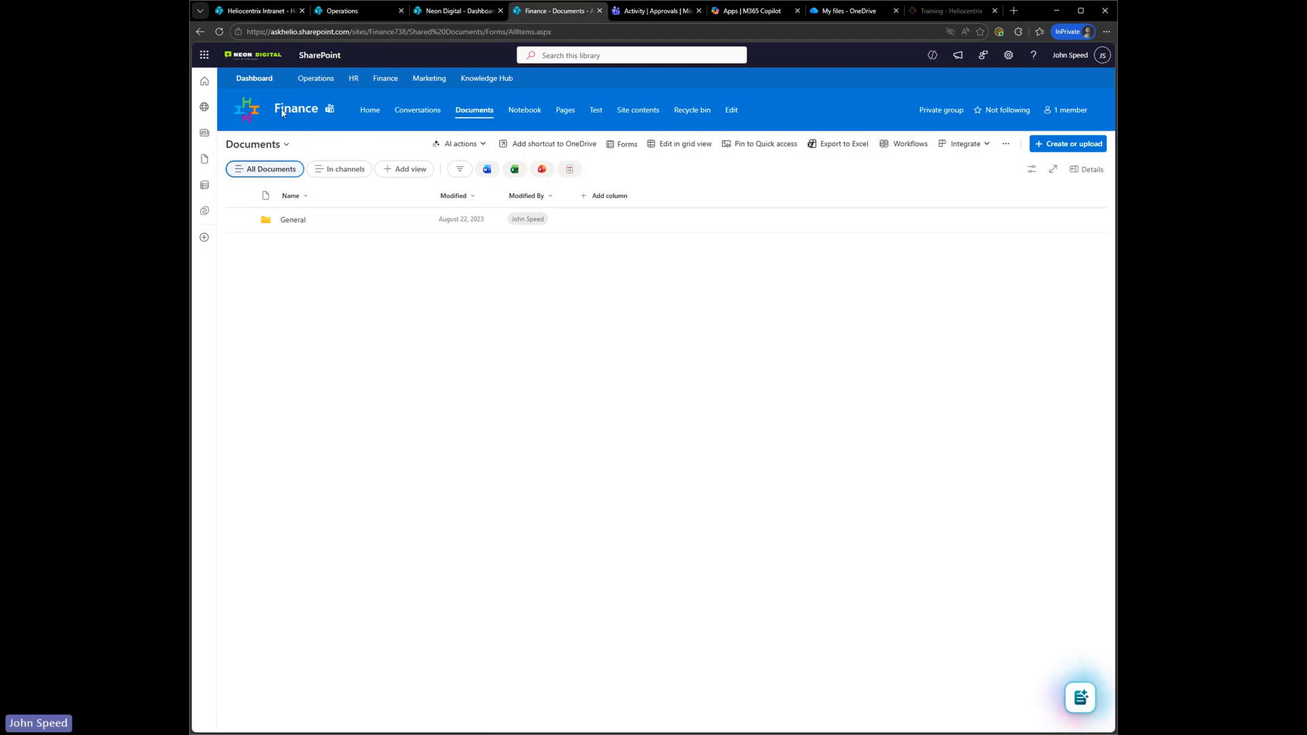
mouse_move(304, 114)
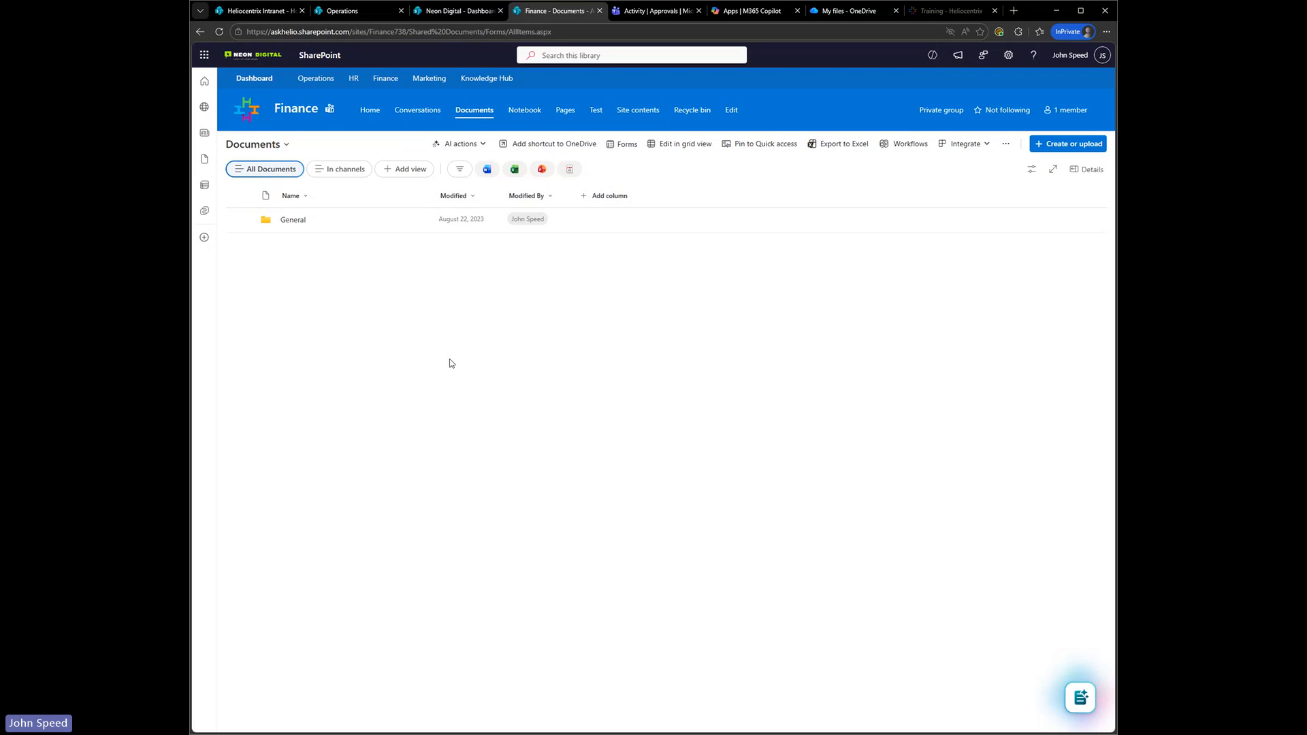
Enable approvals for the Finance Documents library, leaving default approvers off, and apply the setting
left_click(987, 151)
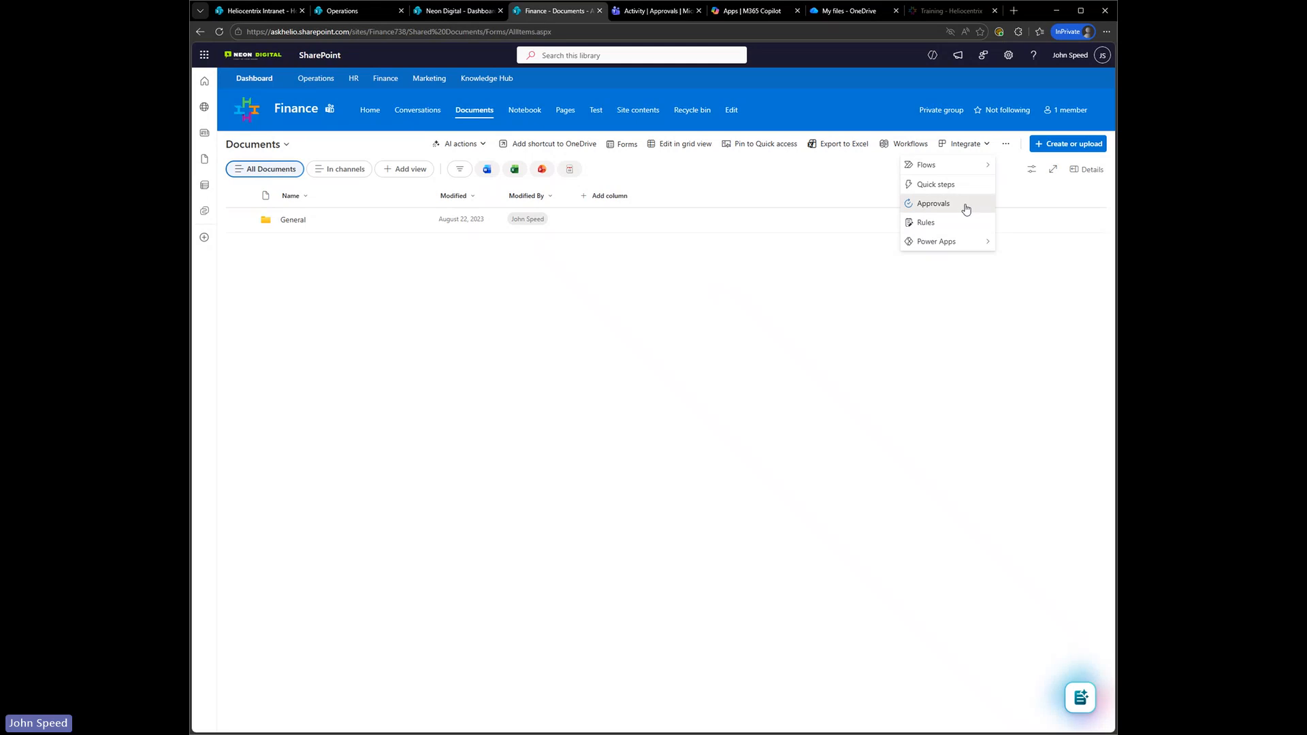
left_click(967, 208)
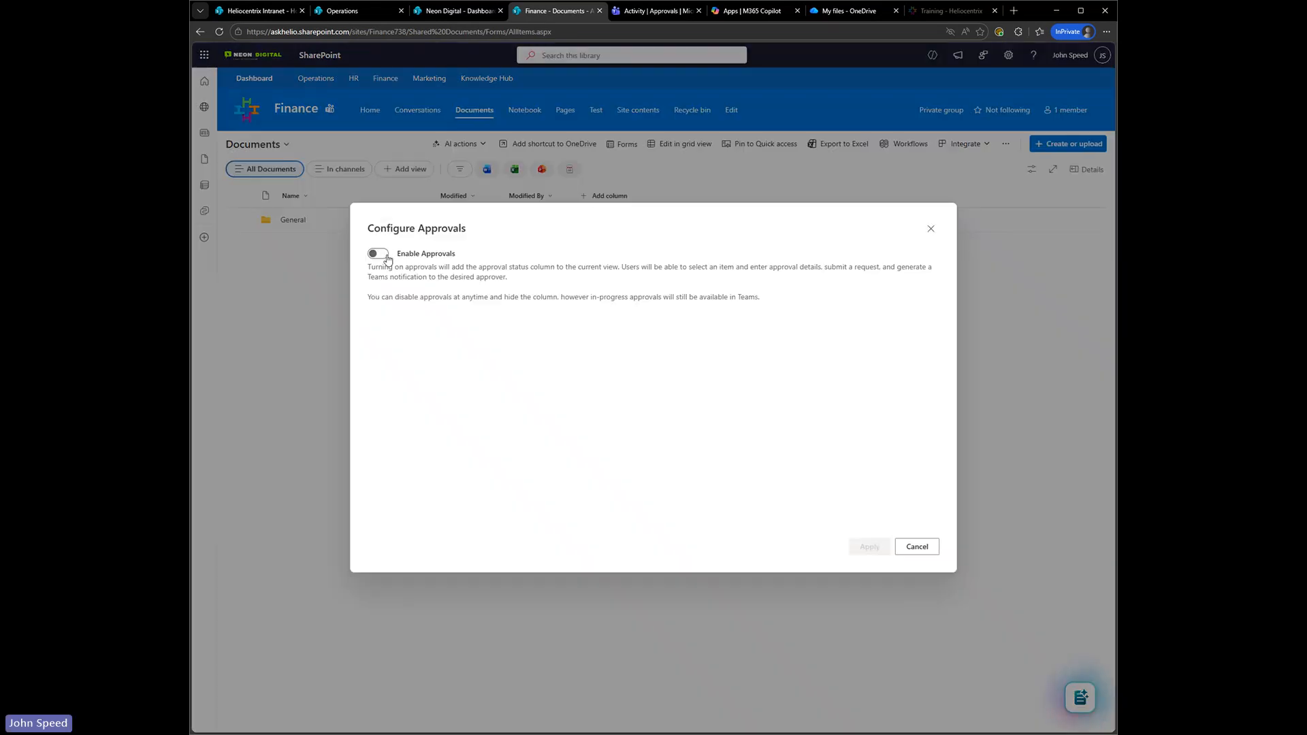
left_click(385, 255)
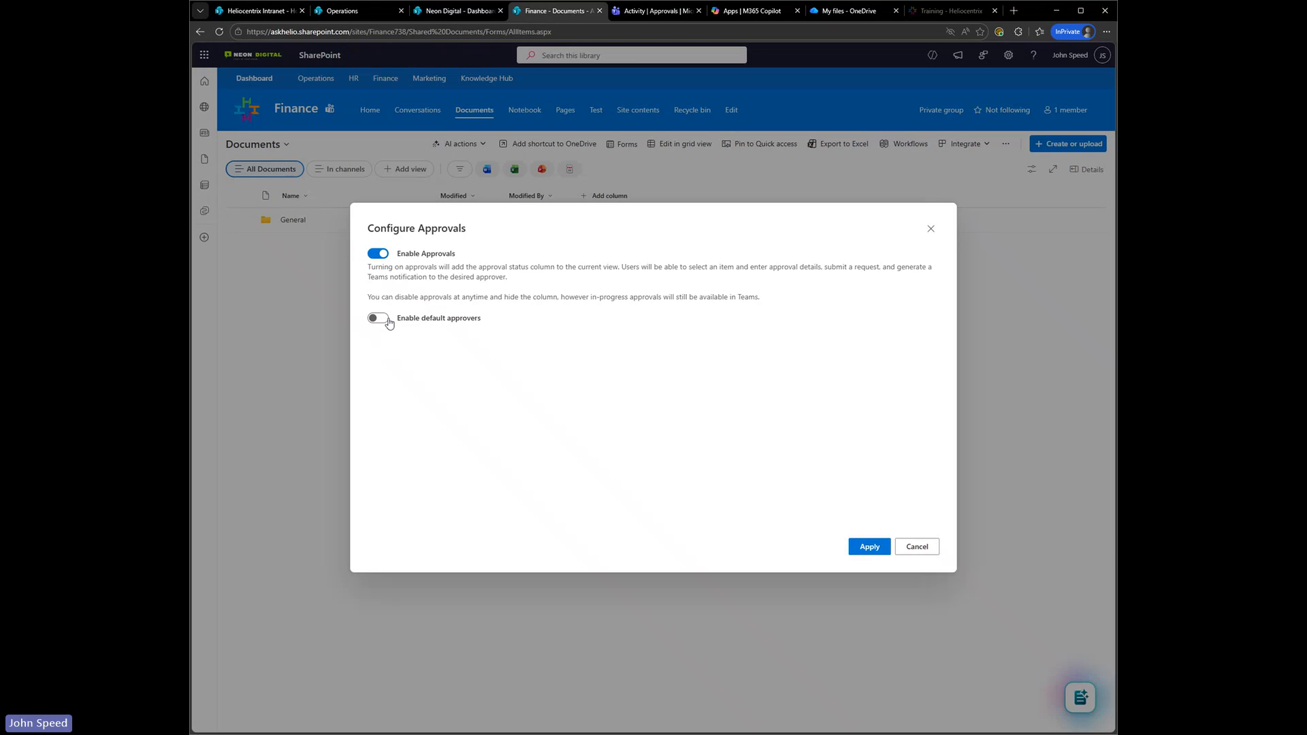
left_click(865, 548)
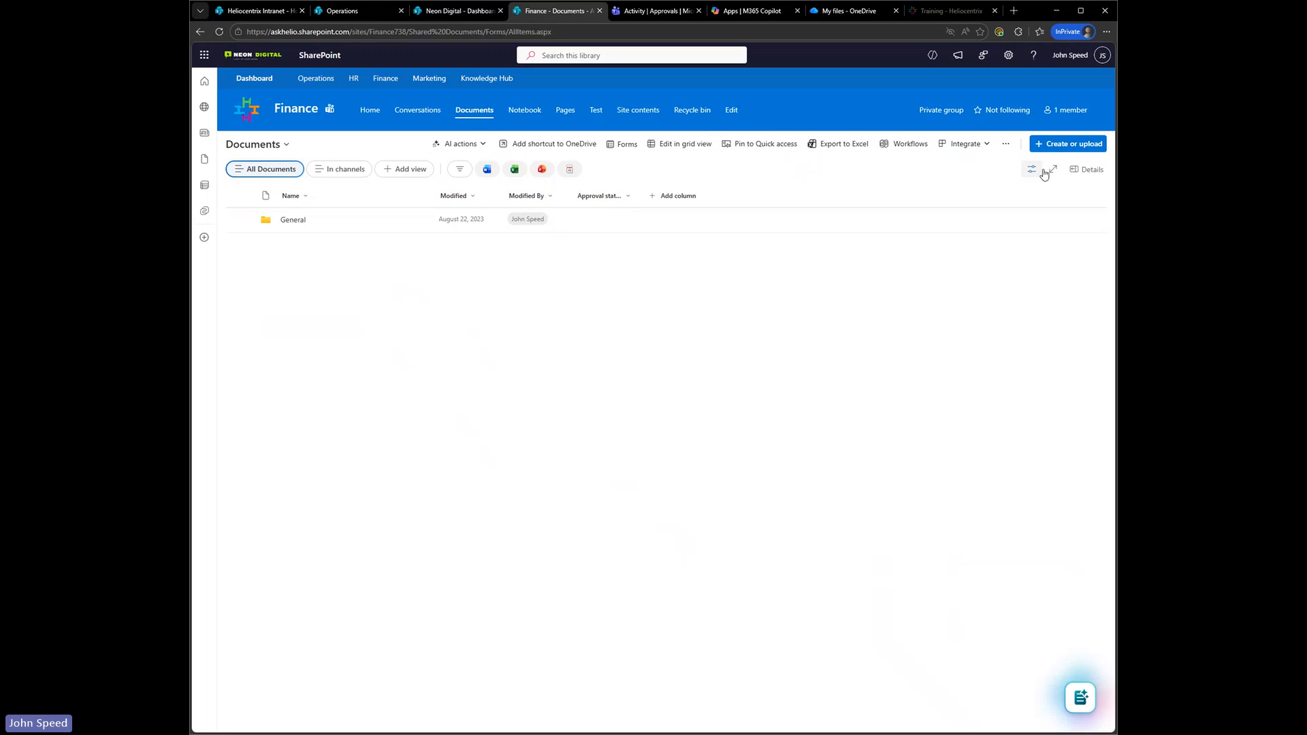
Create a new Word document in the Finance library and write "Test Document" in its body
left_click(1067, 144)
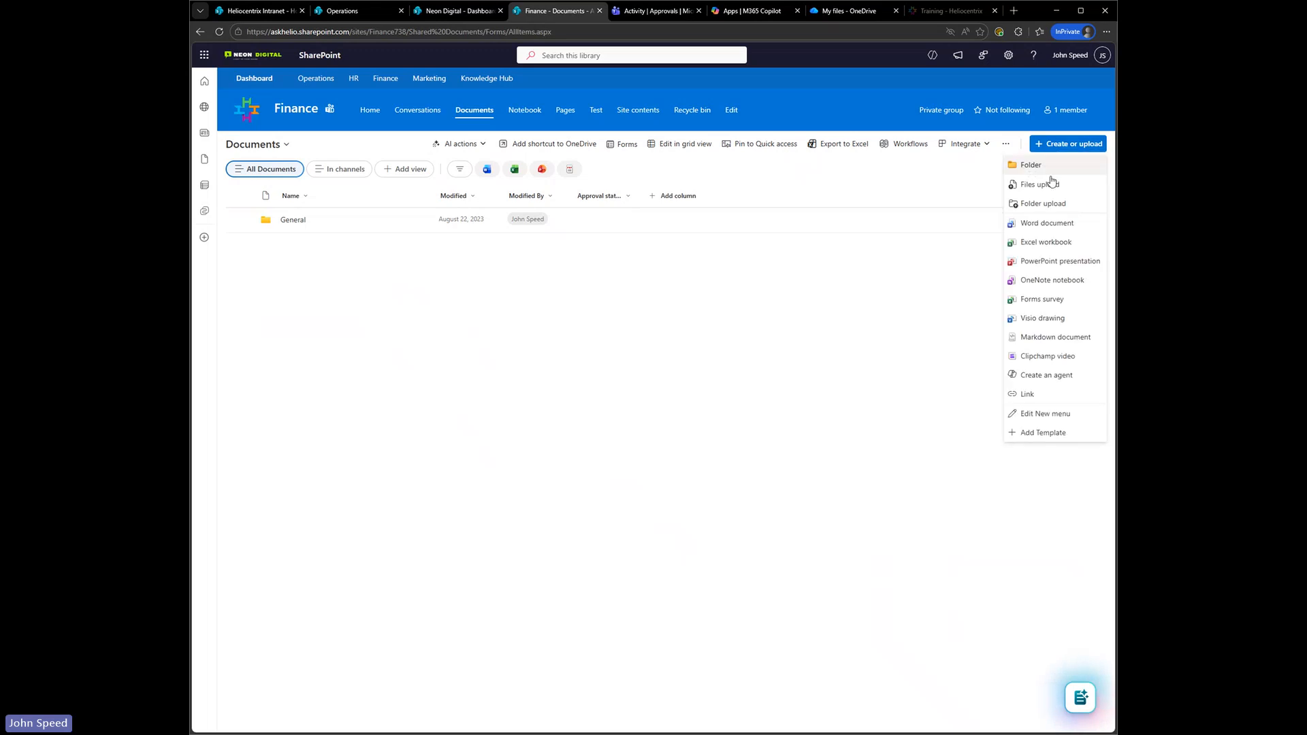
left_click(1063, 224)
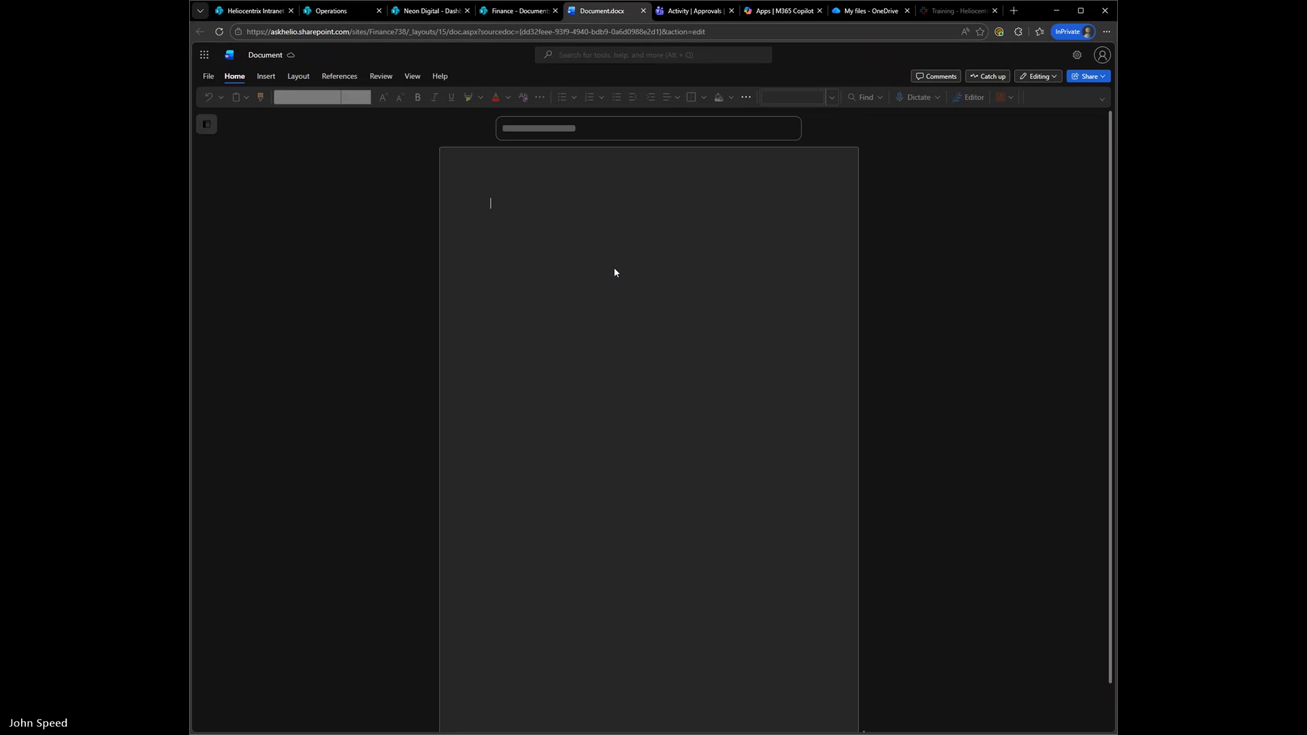
type("Tes")
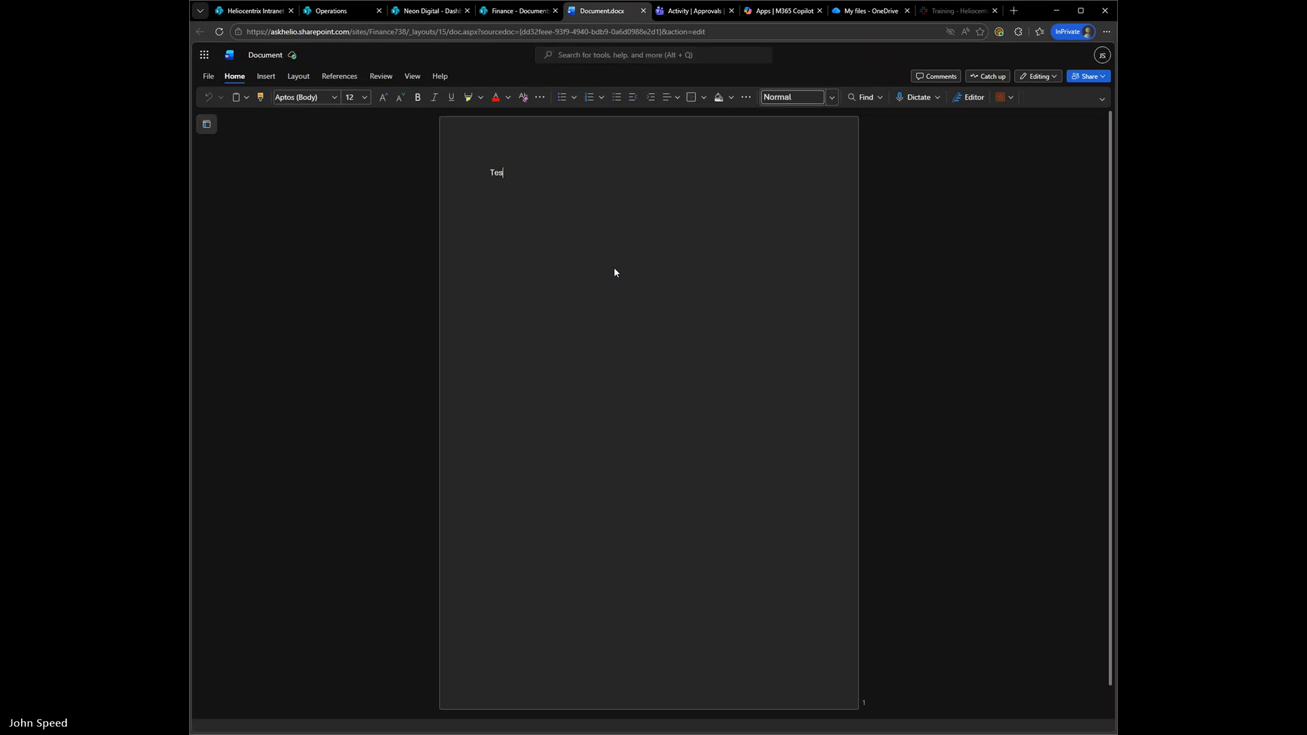
type("t Document")
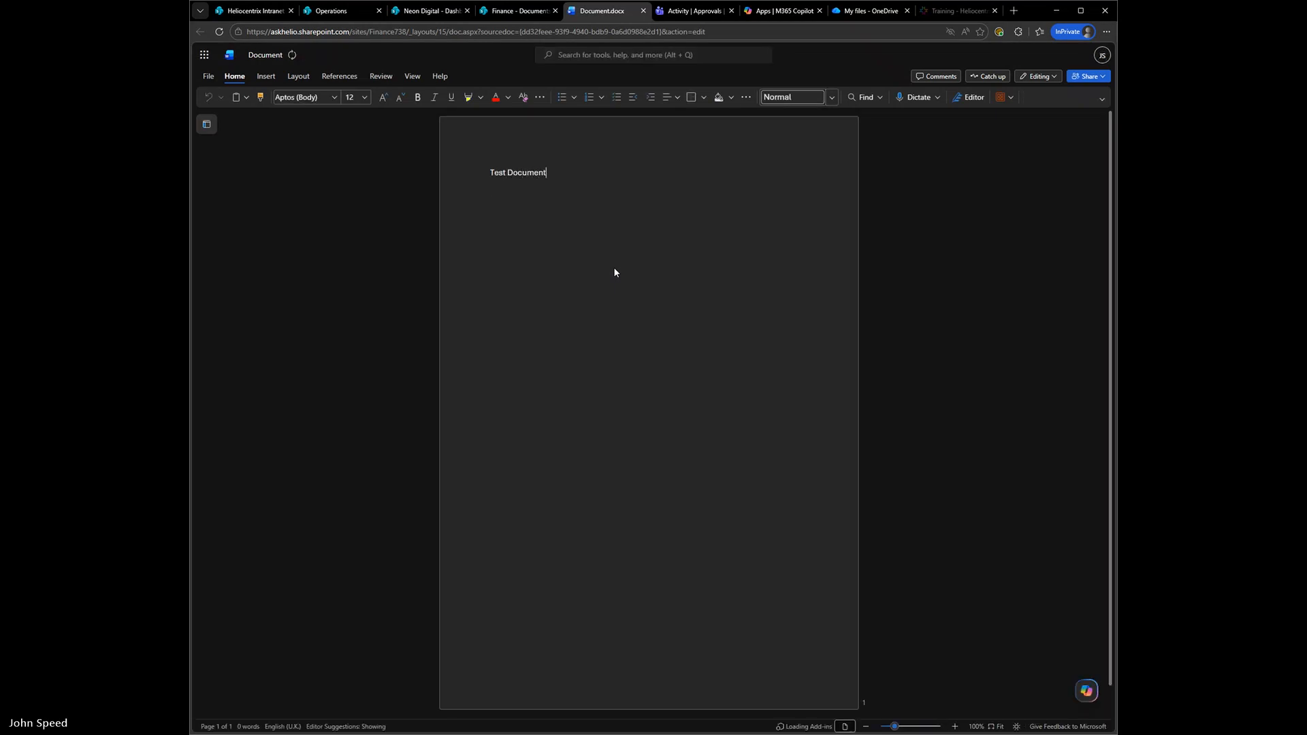
Rename the new Word file as Test Document and close it to return to the library
left_click(277, 55)
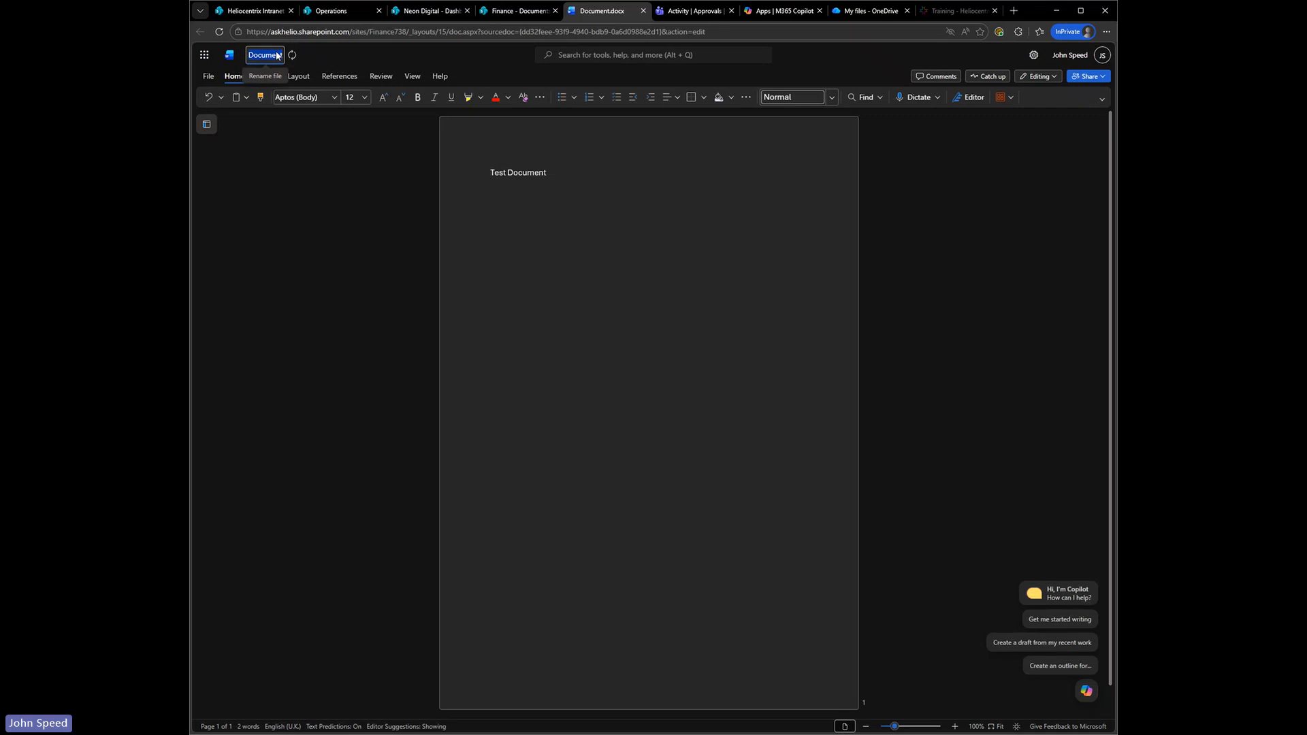
type("Test Docu")
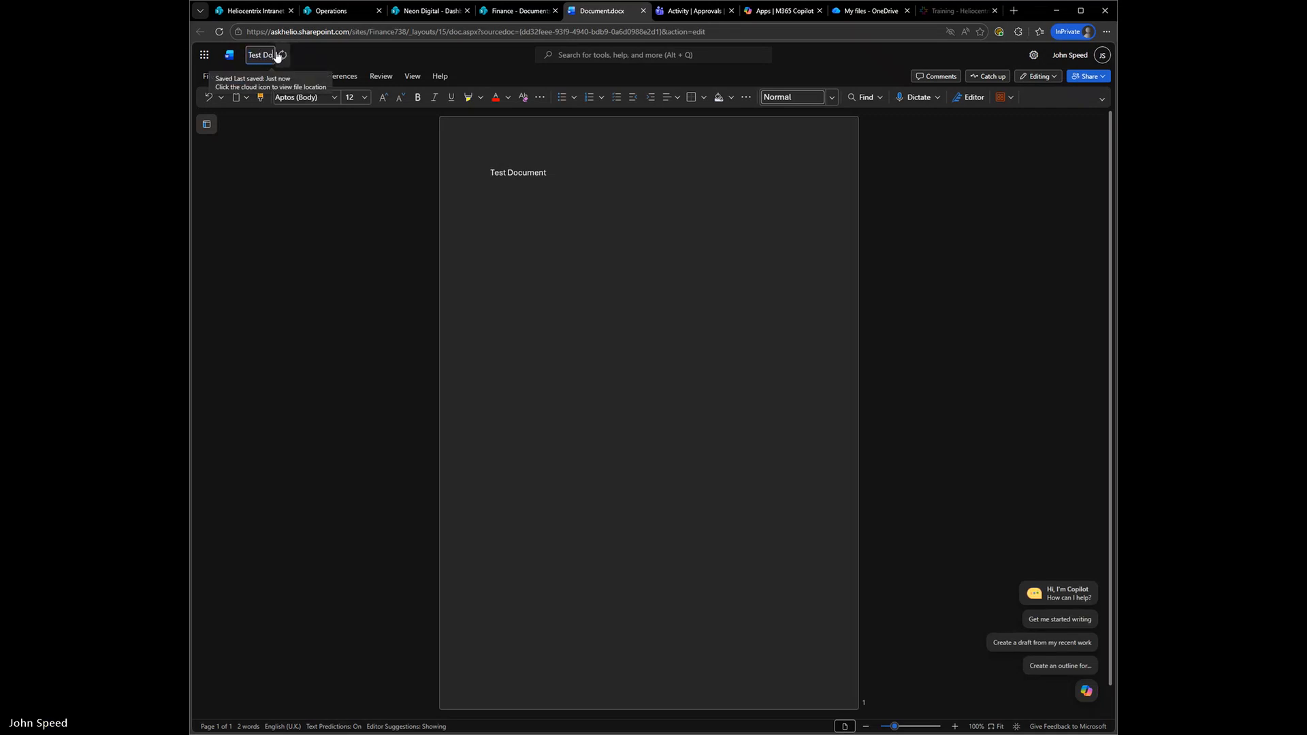
type("ment")
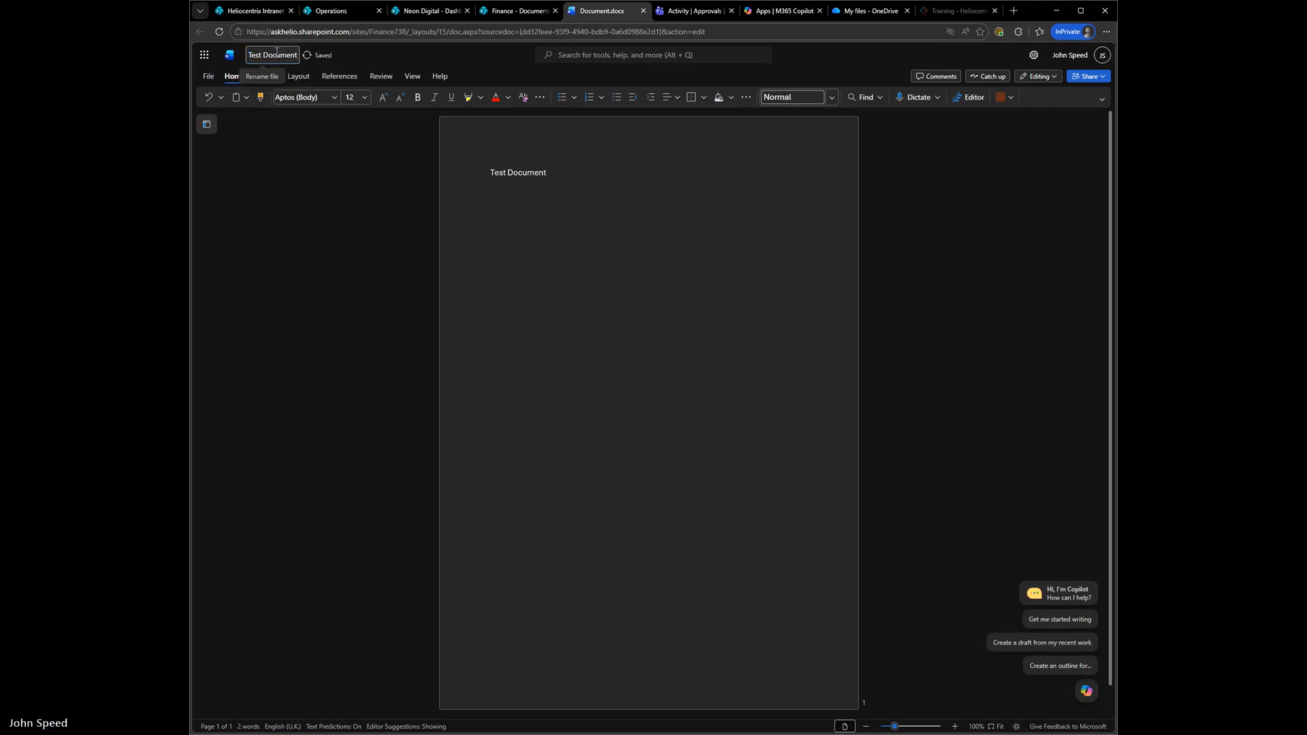
key("Return")
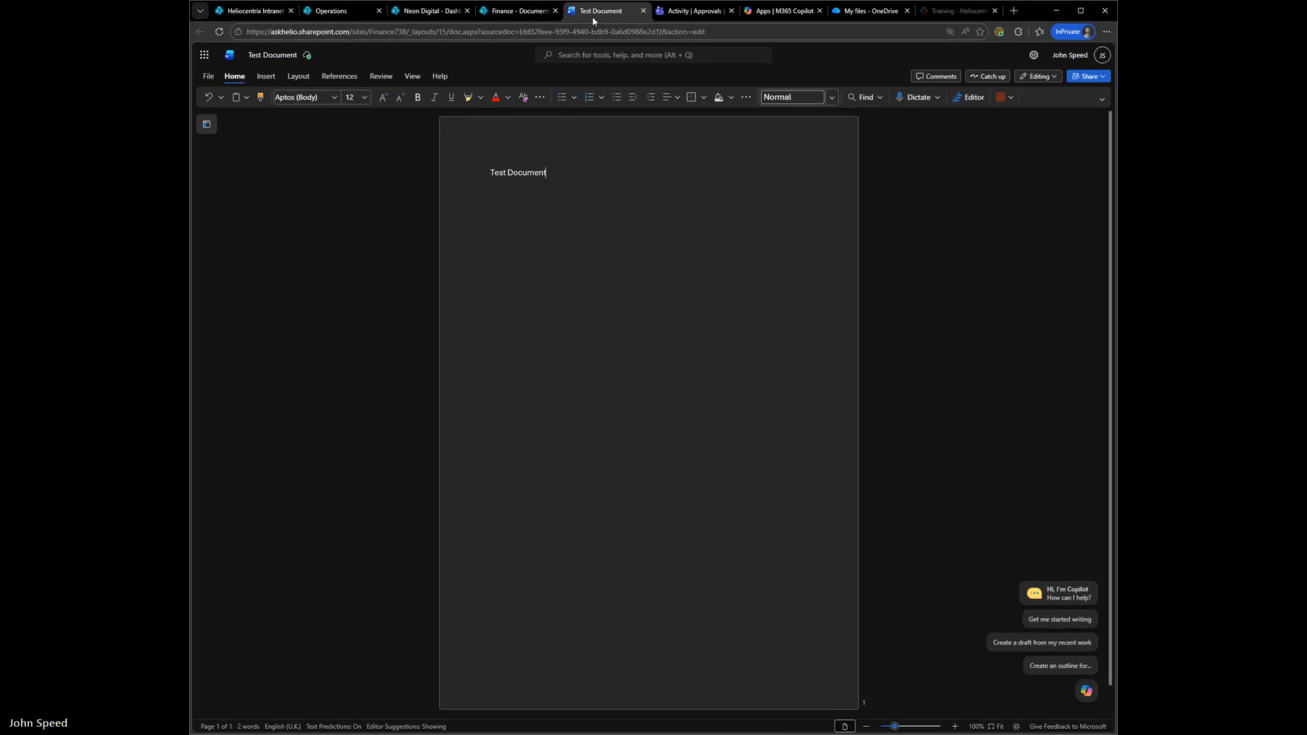
middle_click(593, 16)
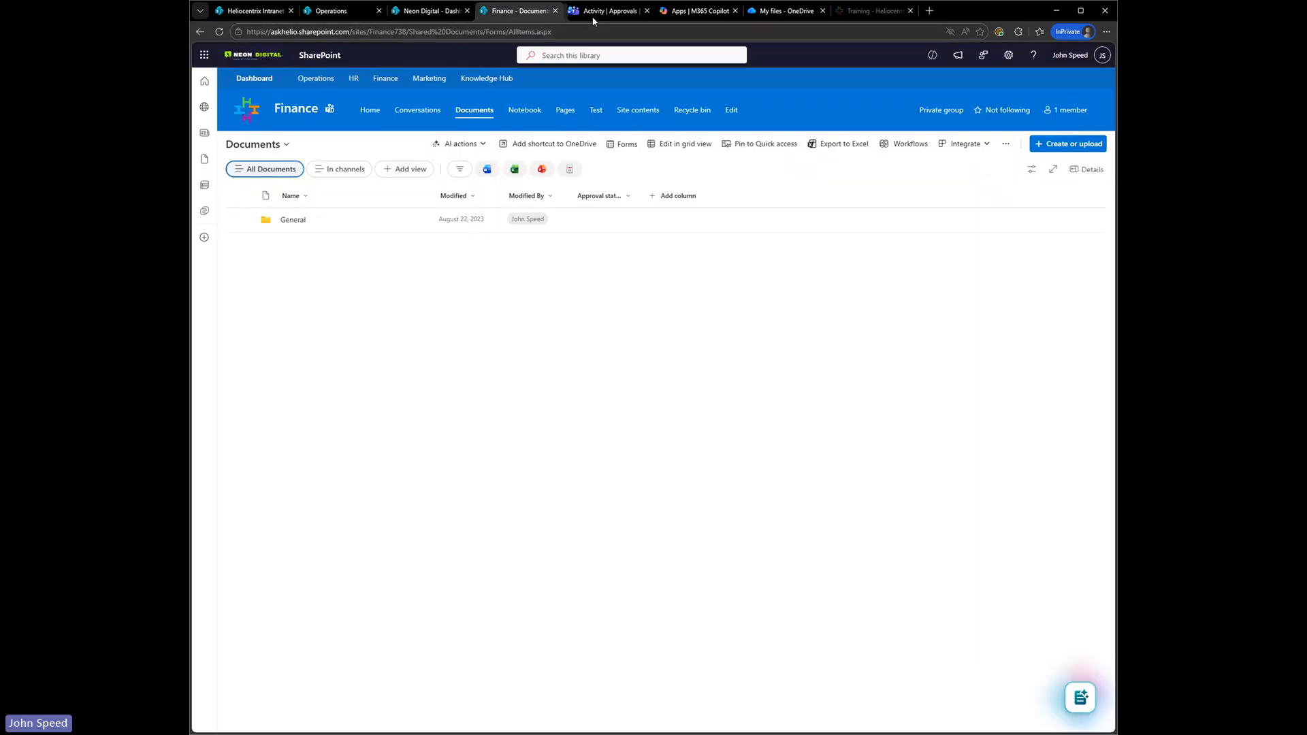
Refresh the library and start an approval request for Test Document.docx with your own account as approver, without requiring an assigned response order
left_click(225, 32)
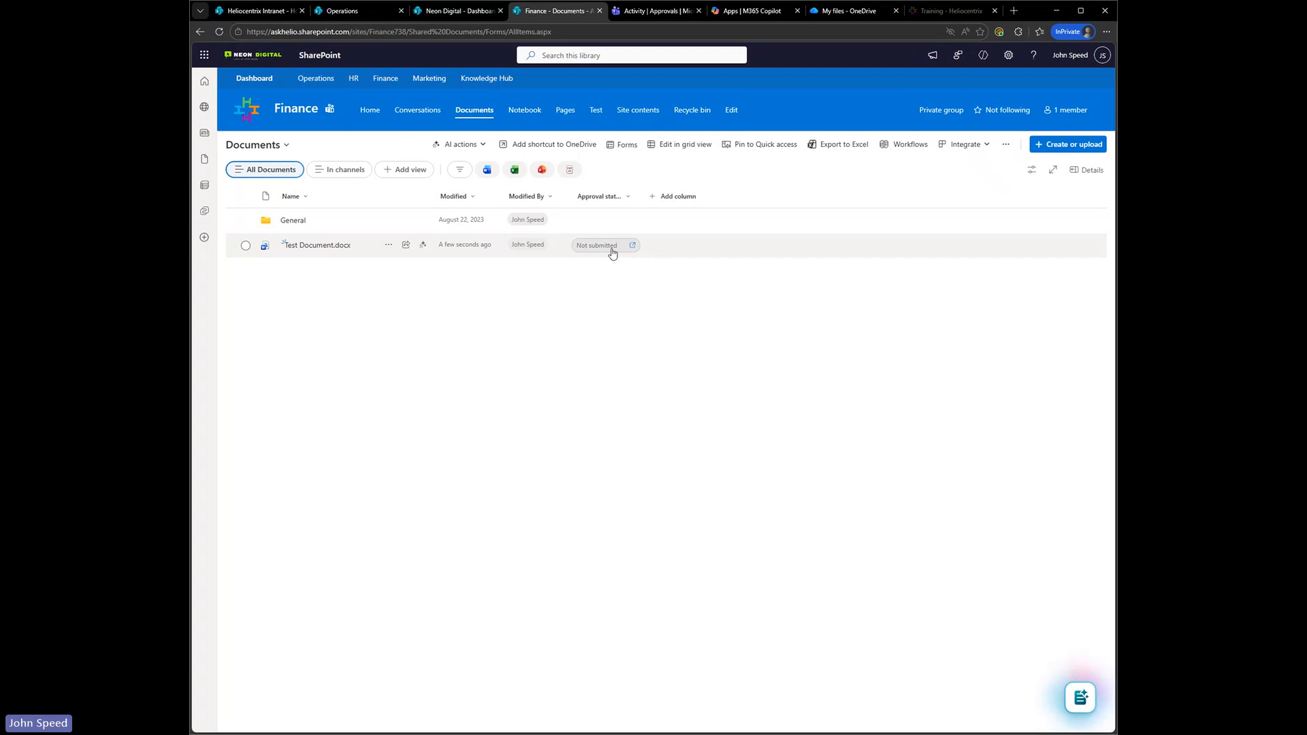
left_click(611, 249)
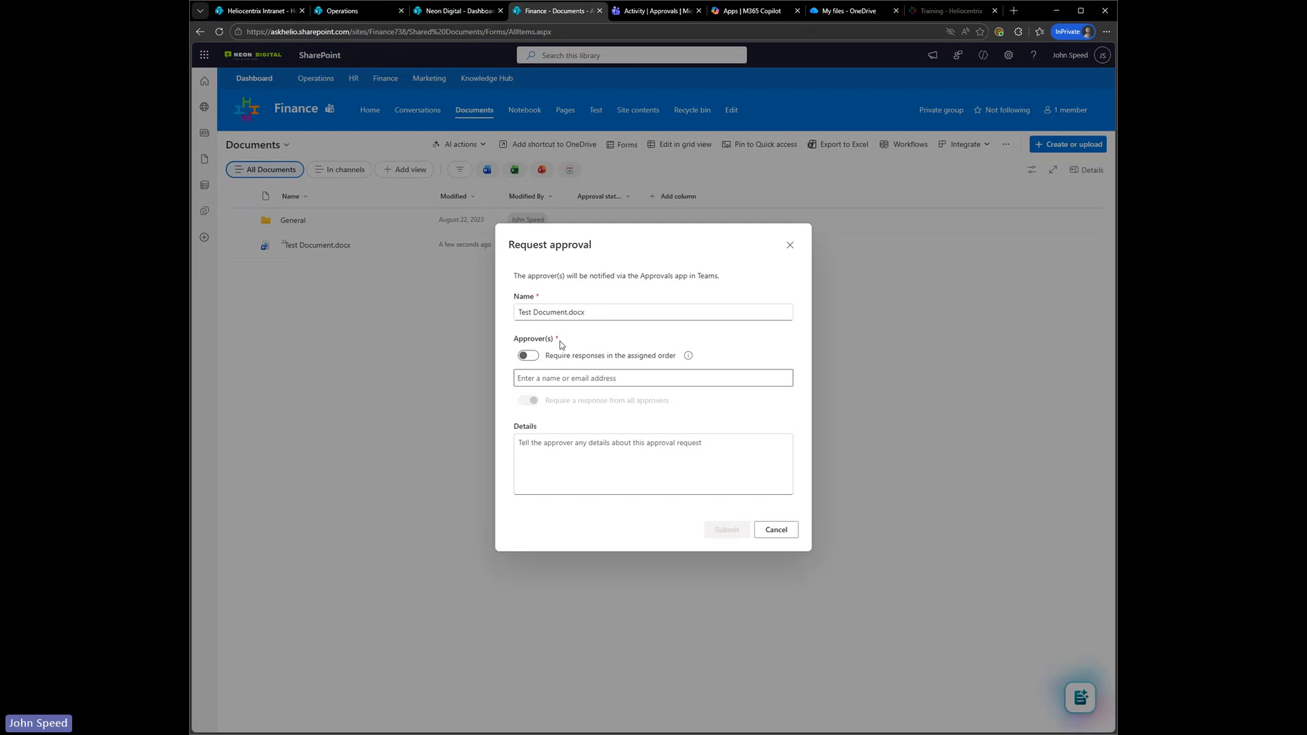
left_click(531, 357)
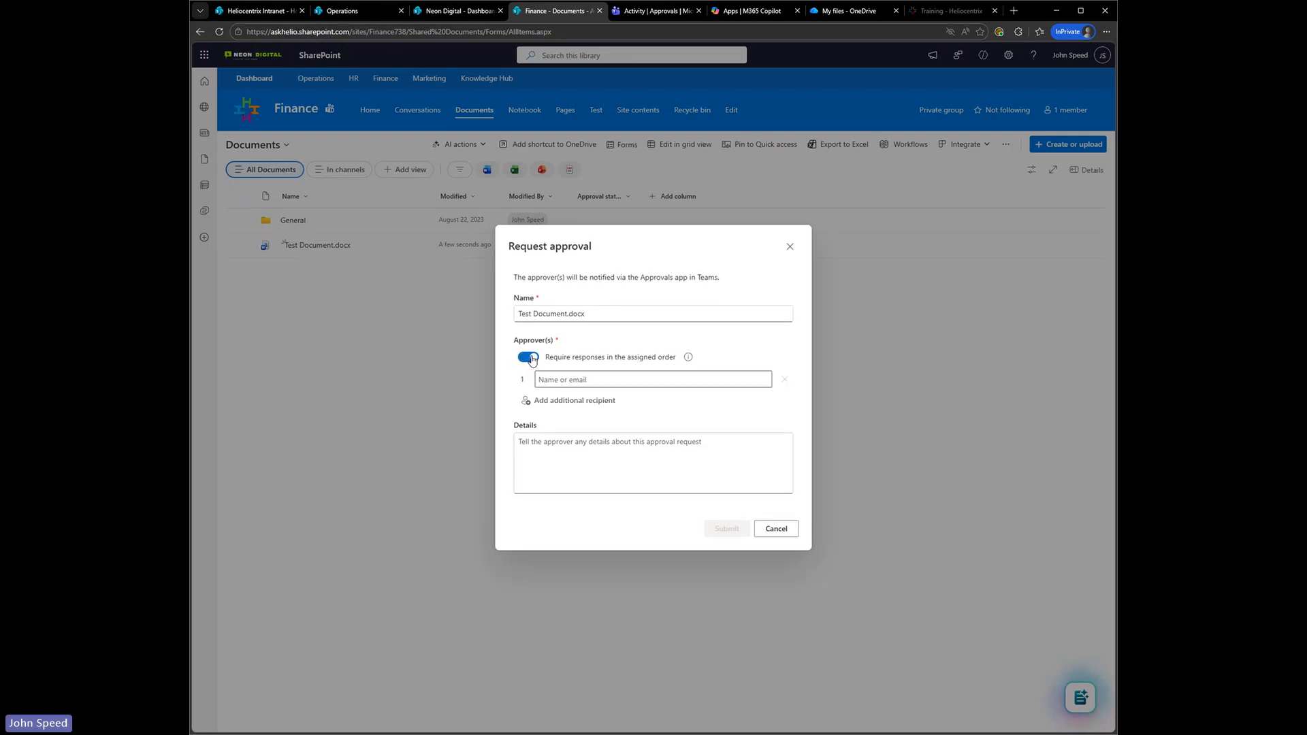
left_click(530, 357)
left_click(564, 379)
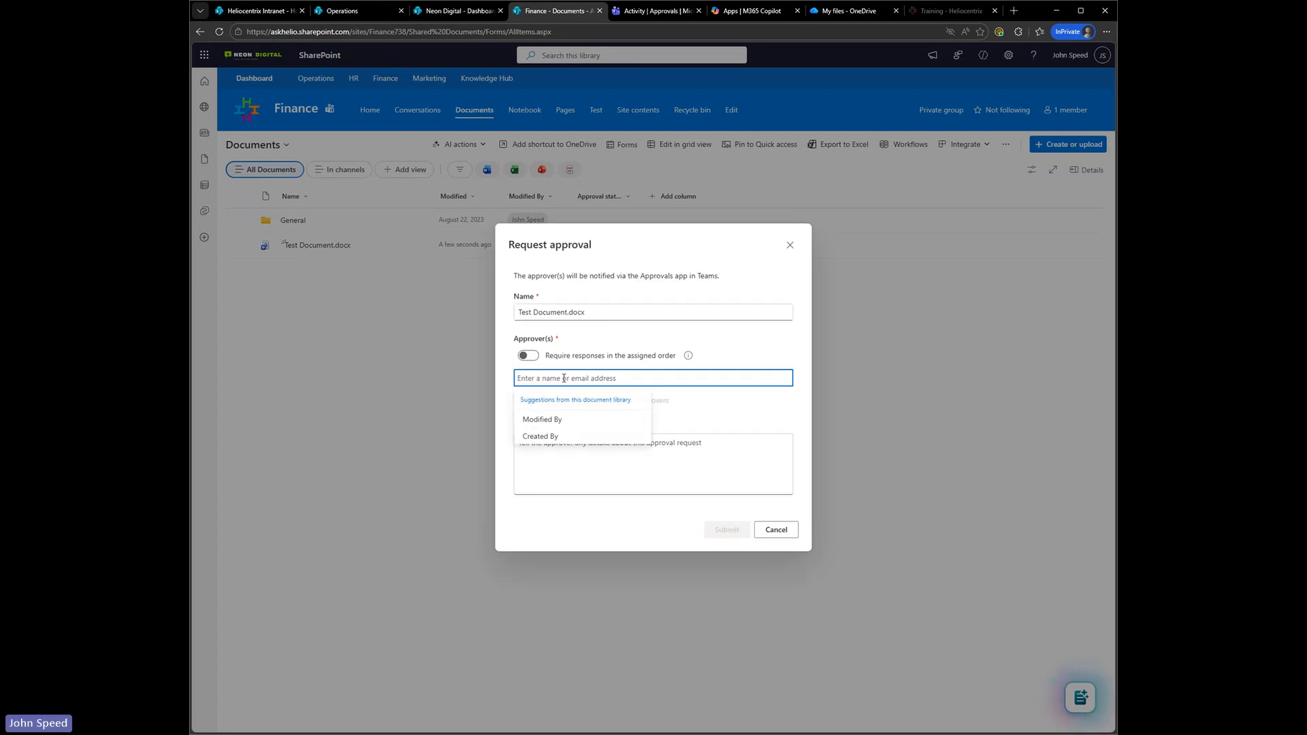
type("john")
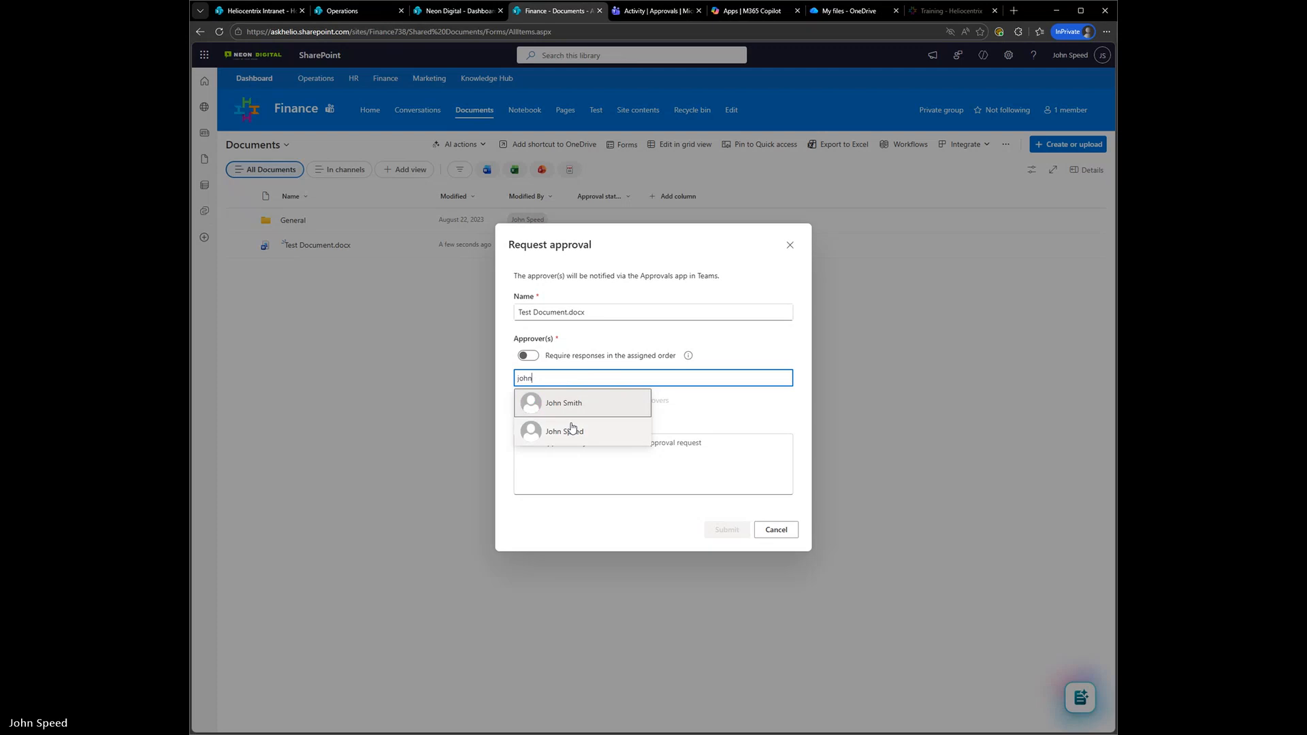
left_click(572, 429)
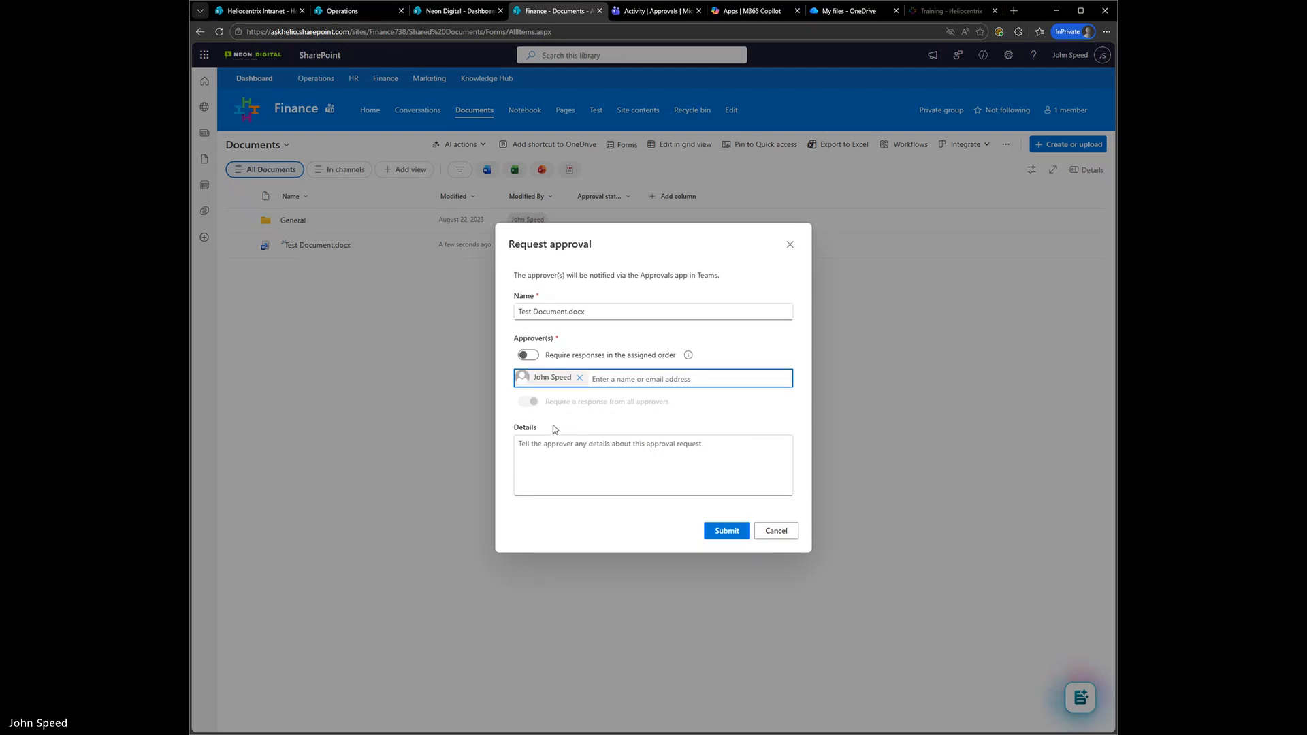
Add the details "You need to review this" to the approval request and submit it
left_click(552, 459)
type("You nee")
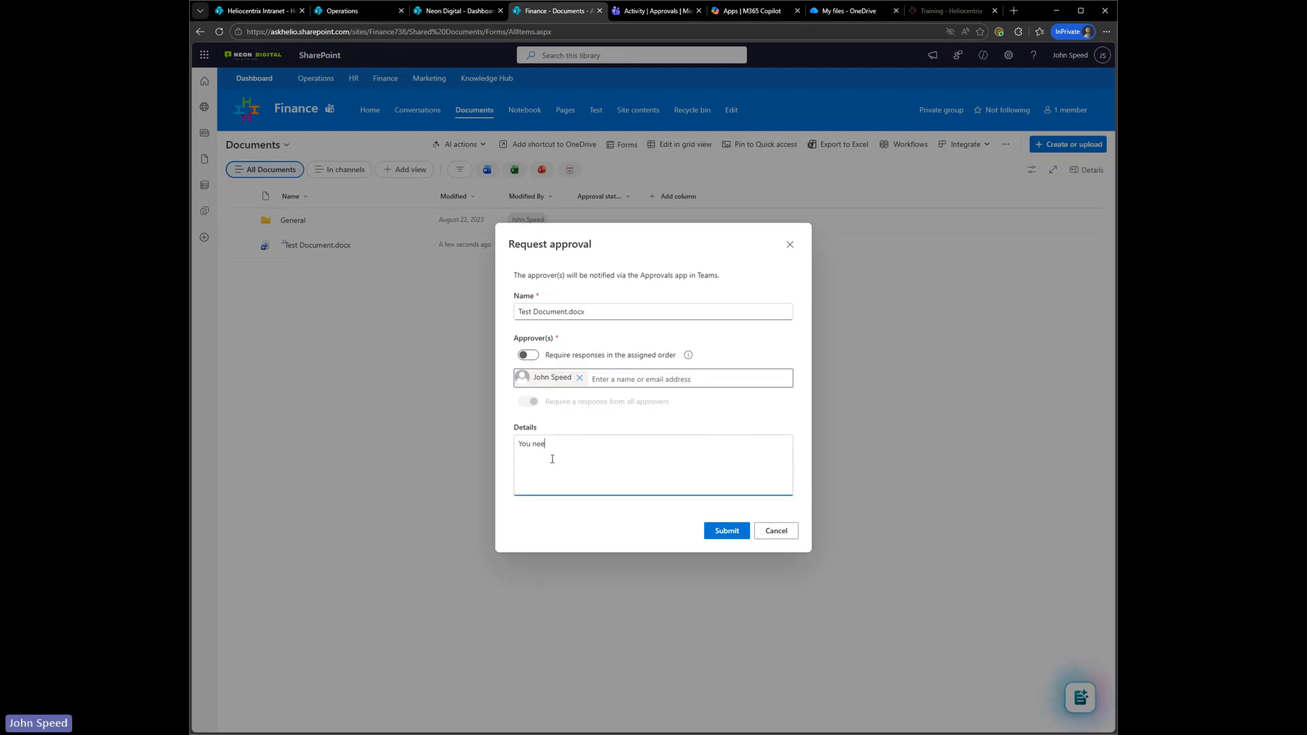
type("d to review this")
left_click(734, 531)
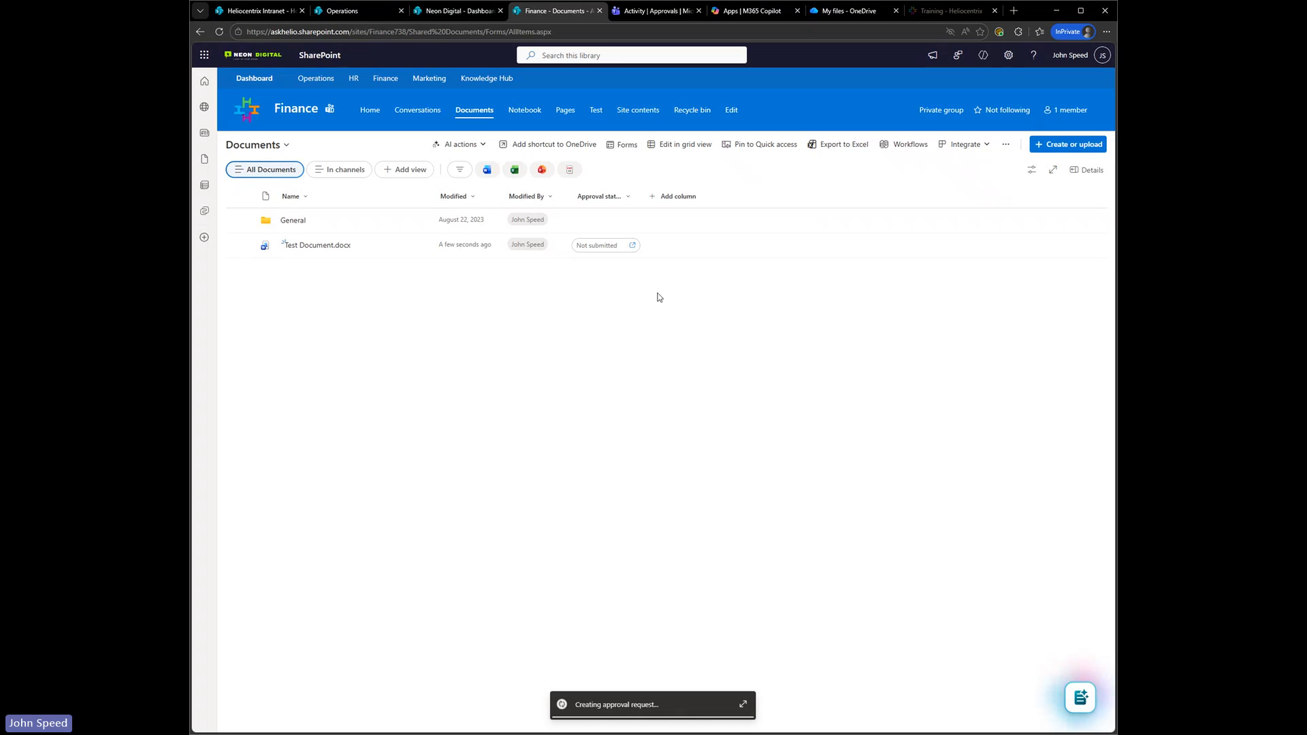
Switch to Microsoft Teams and open the new Test Document.docx approval request to review its attachment, status and requester details
left_click(647, 15)
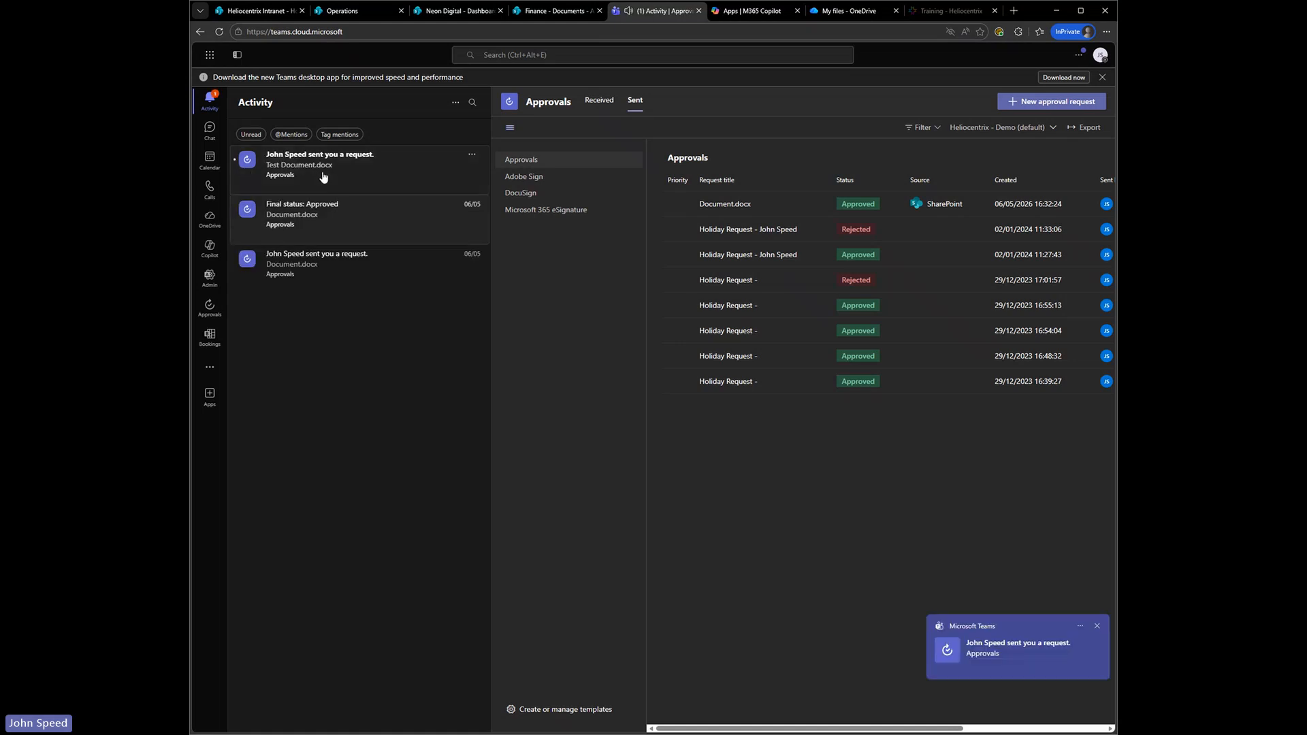
left_click(320, 171)
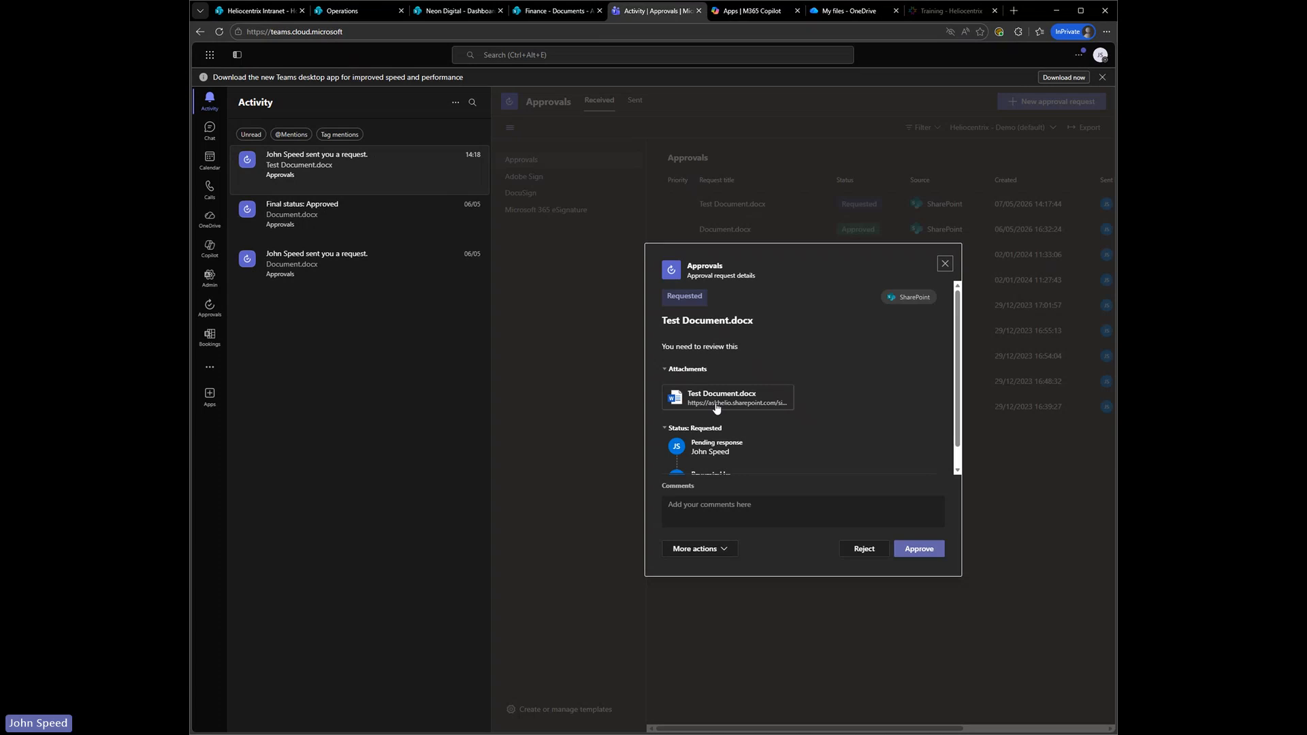
scroll(716, 408, "down", 1)
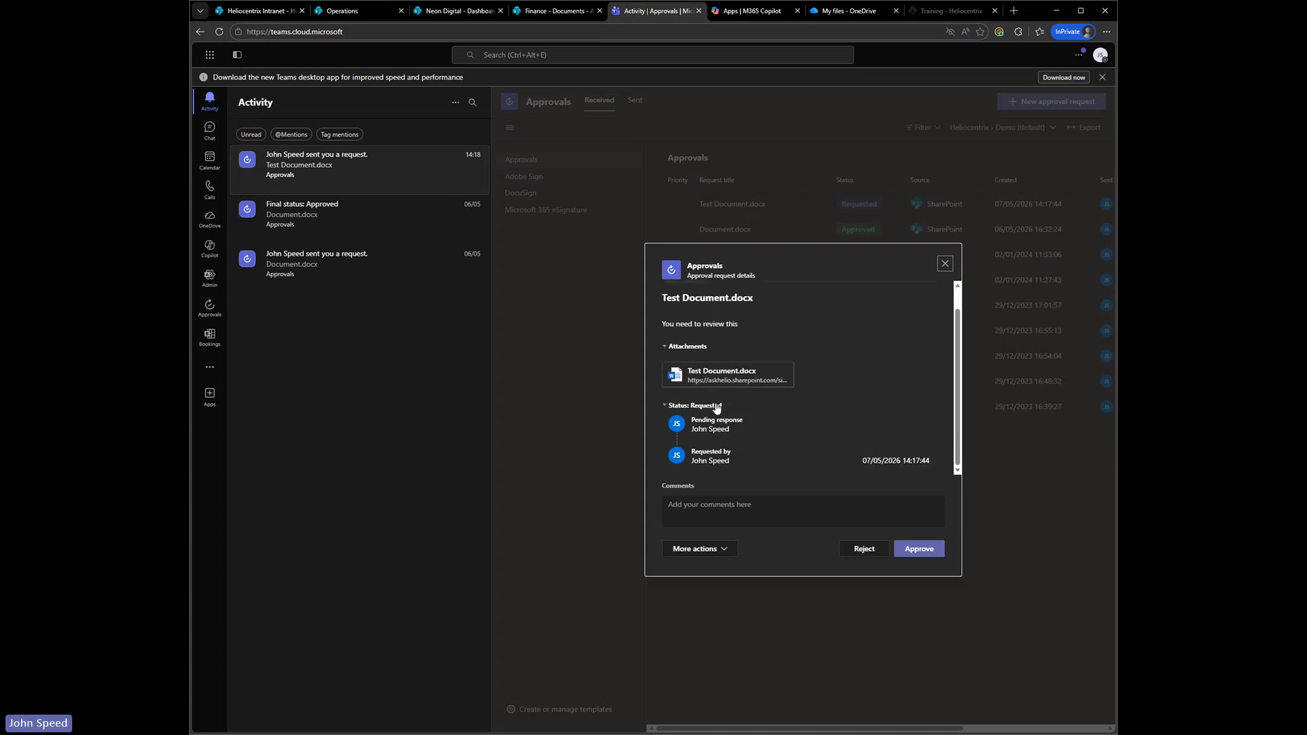
Approve the Test Document.docx request without a comment and return to the Finance document library in SharePoint
left_click(740, 518)
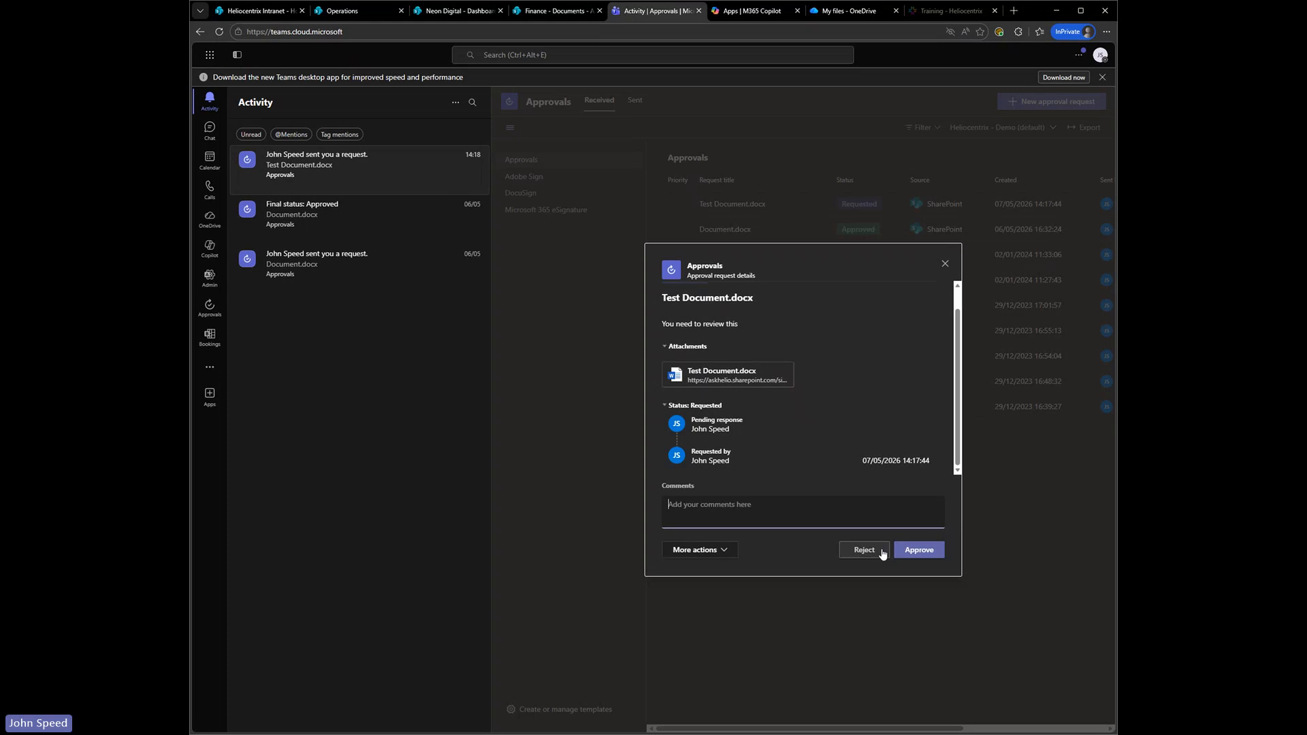
left_click(913, 551)
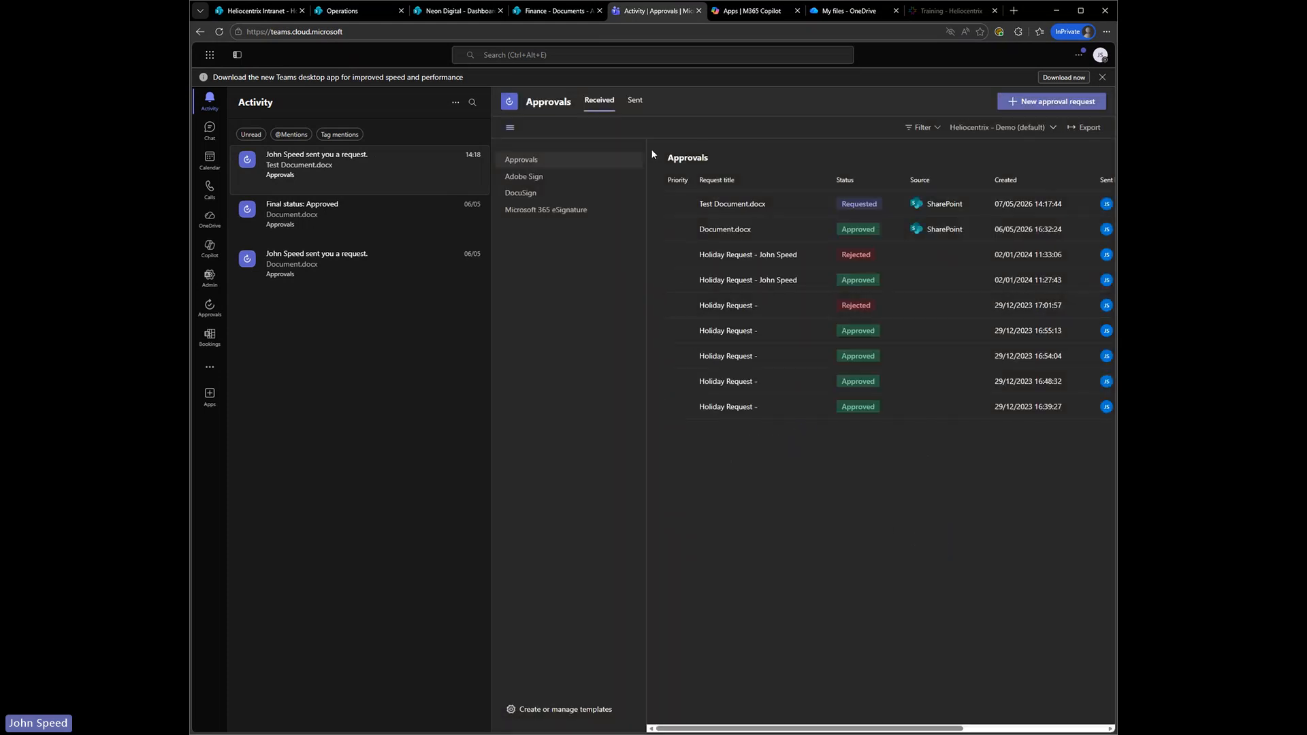
mouse_move(549, 14)
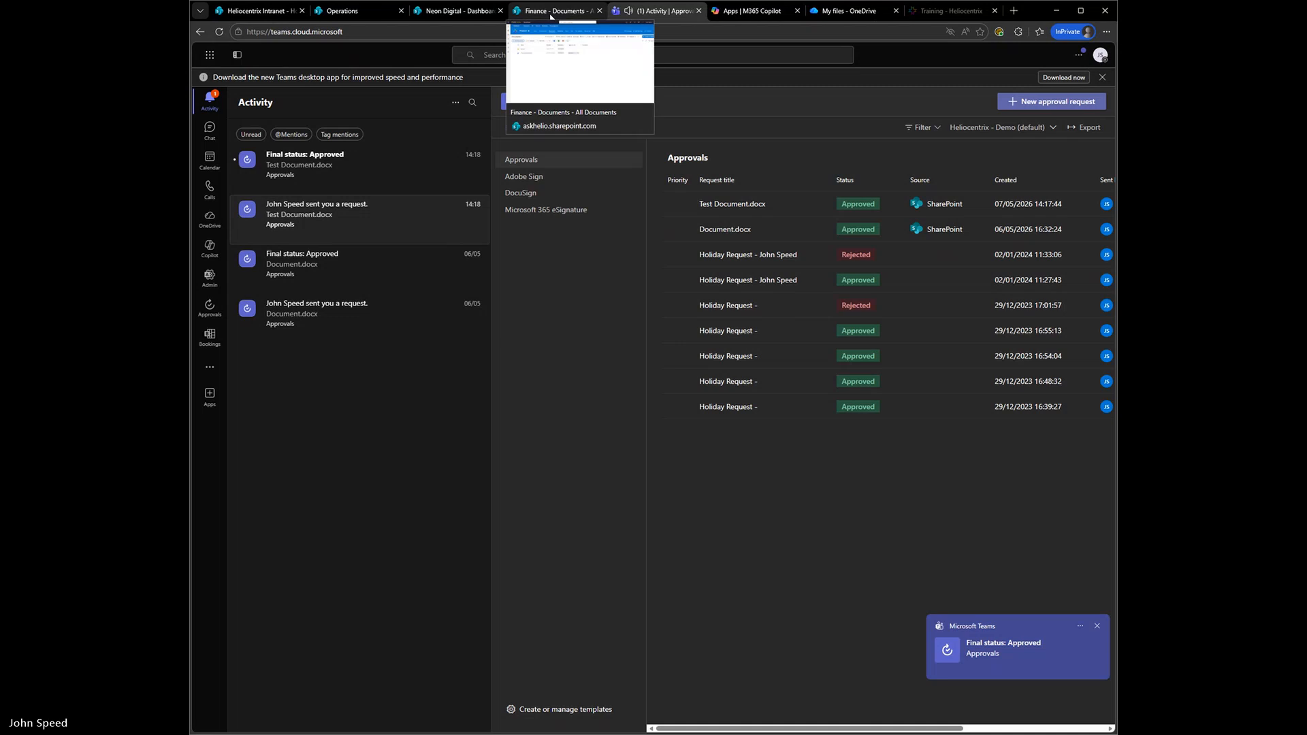
left_click(550, 12)
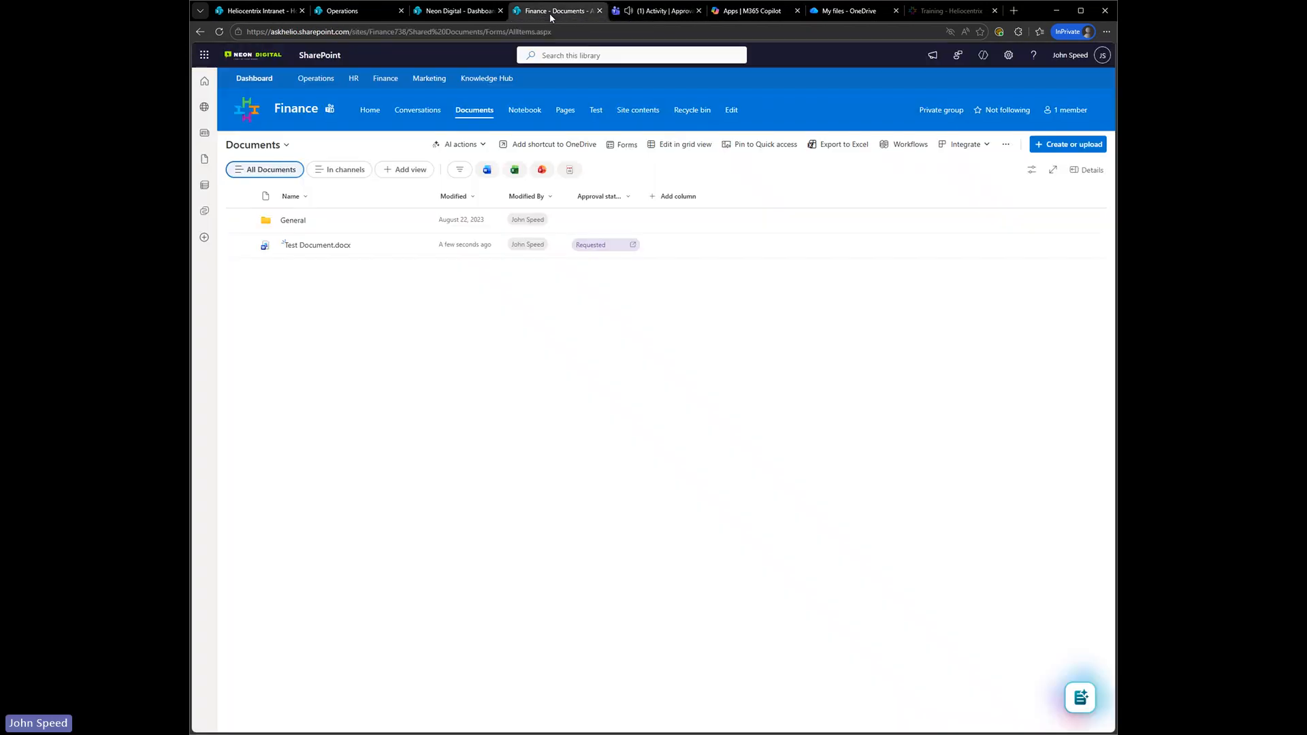
Check the approval request details of Test Document.docx from its approval status in the library, and close them
left_click(249, 79)
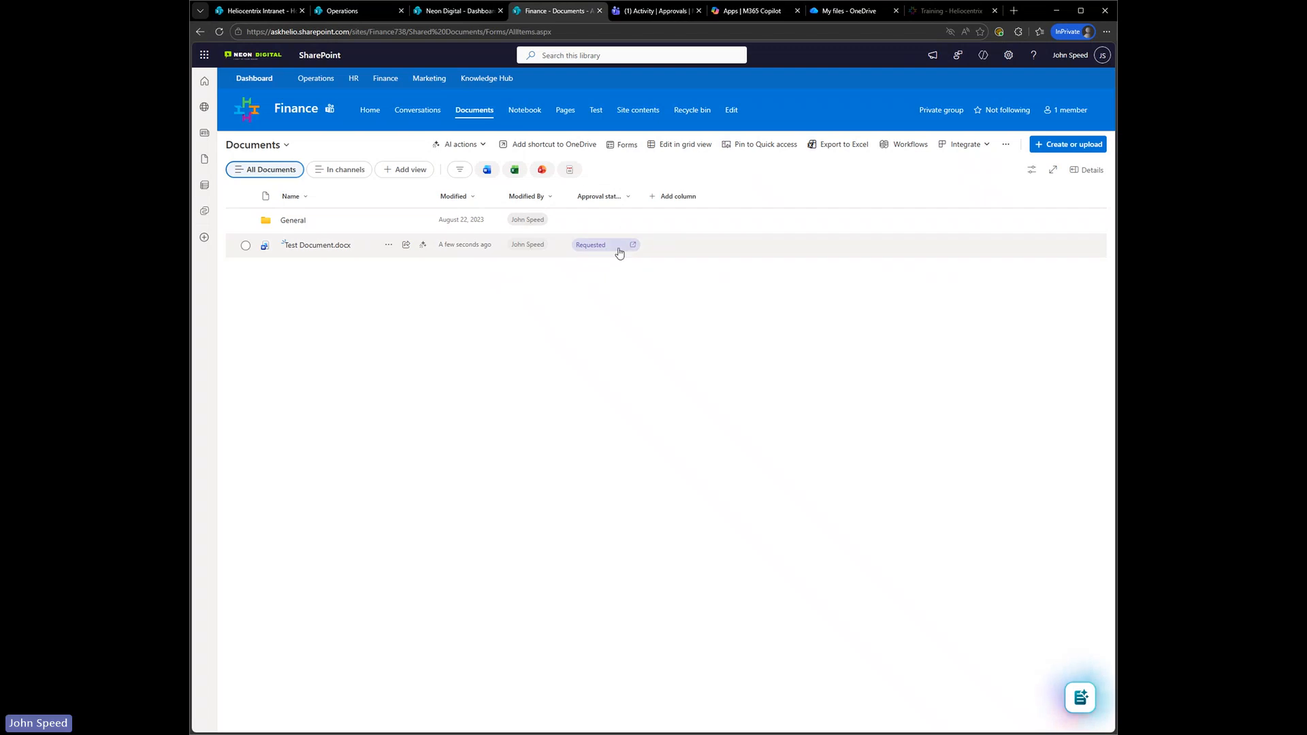
left_click(619, 247)
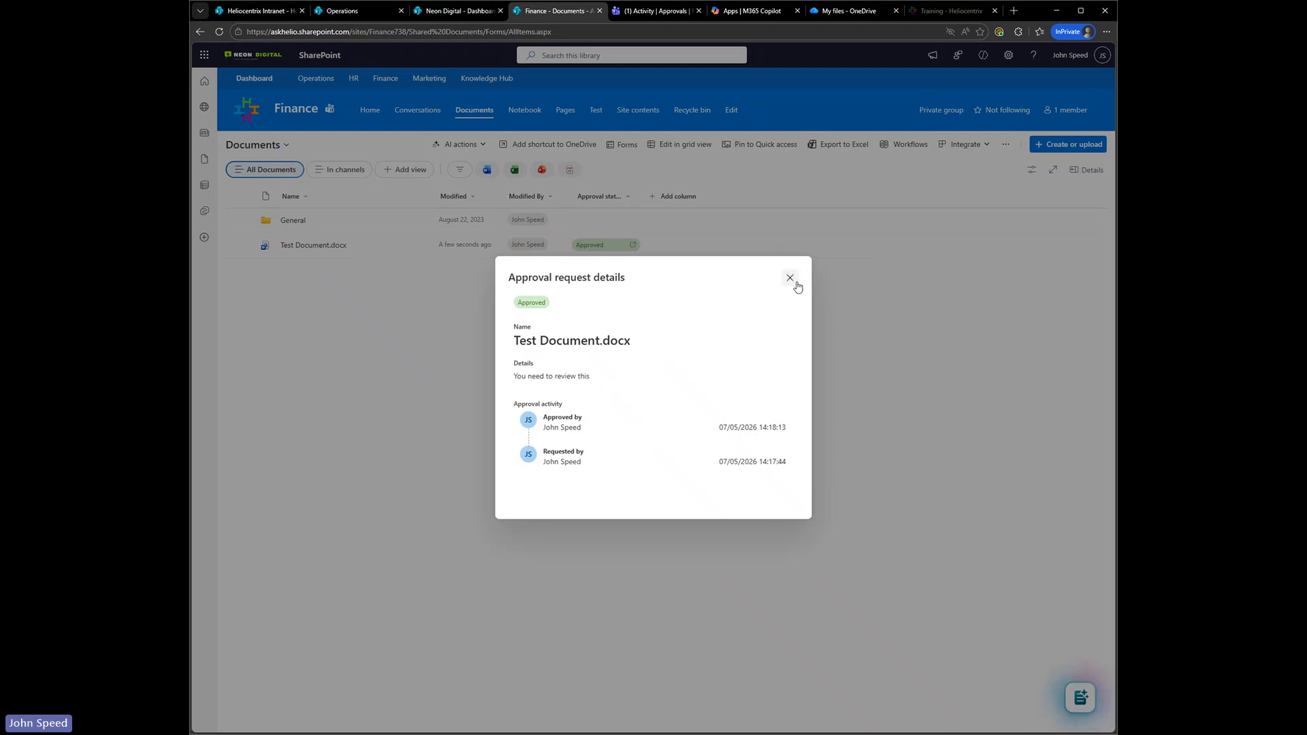
left_click(791, 278)
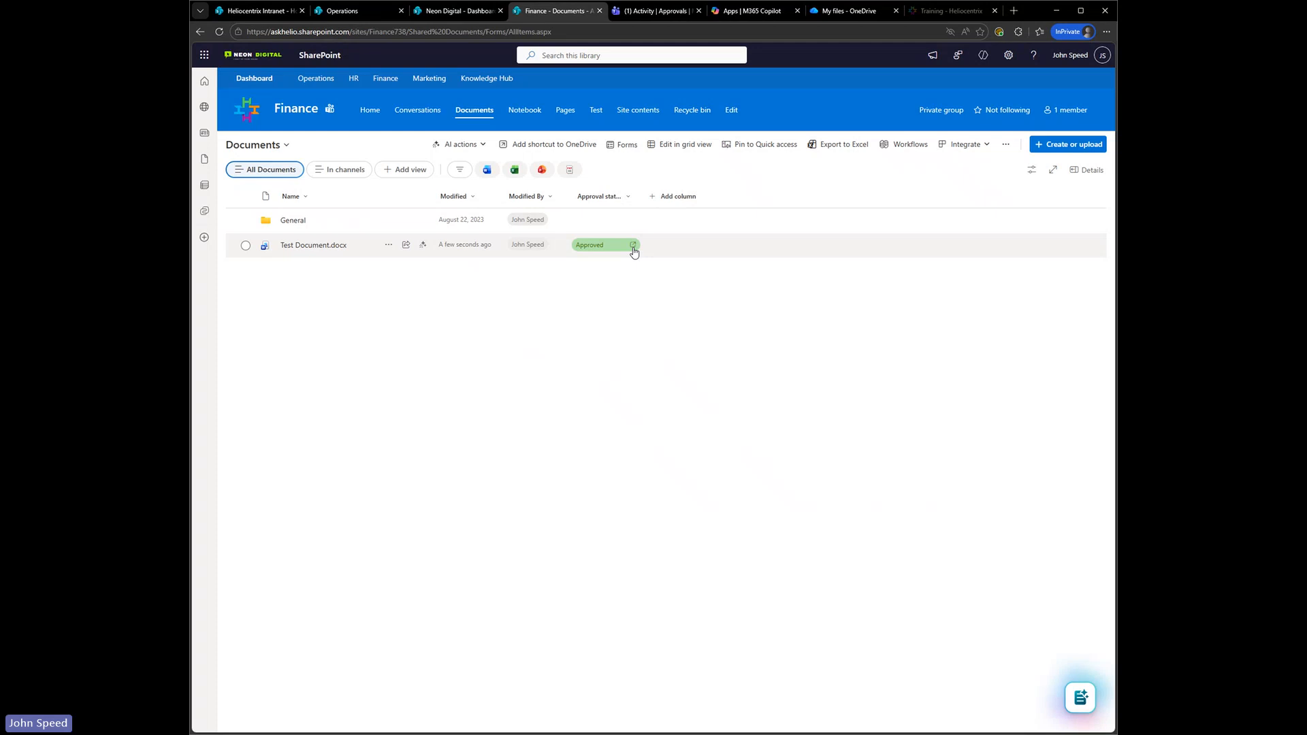
Review the version history of Test Document.docx and close it
left_click(388, 246)
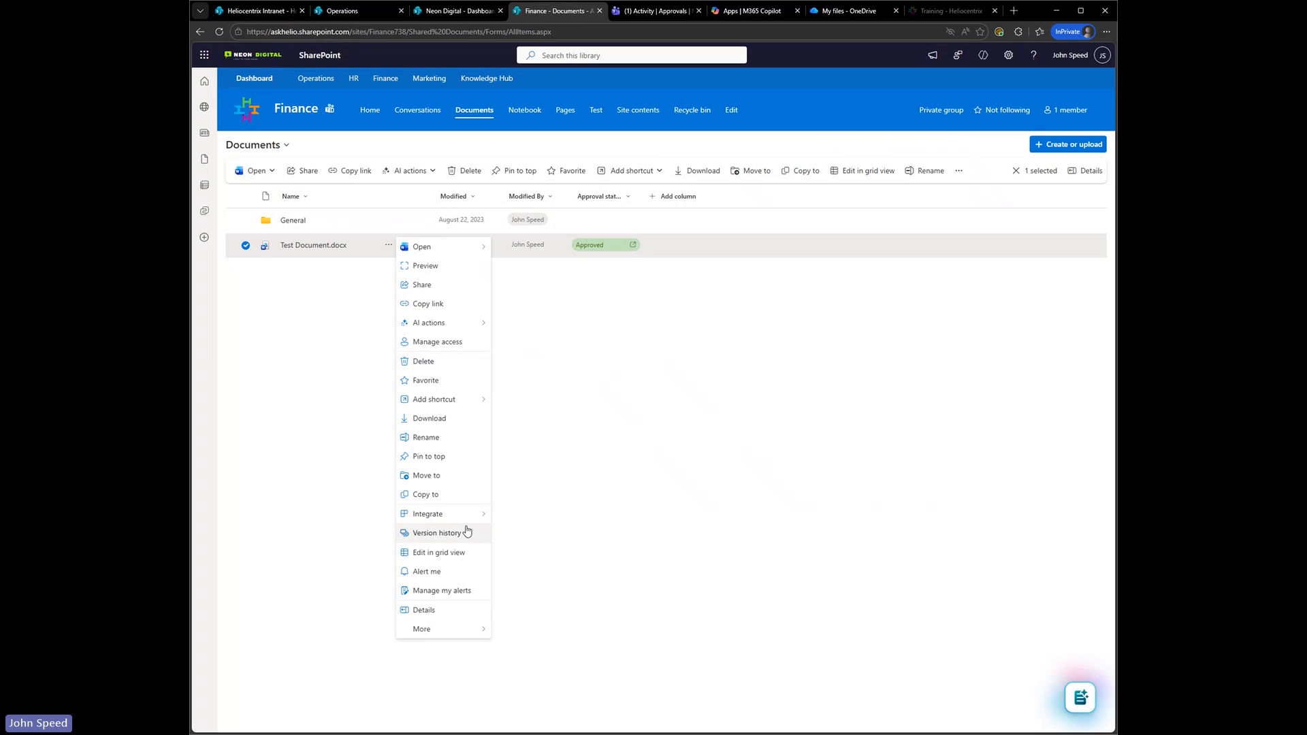
left_click(437, 533)
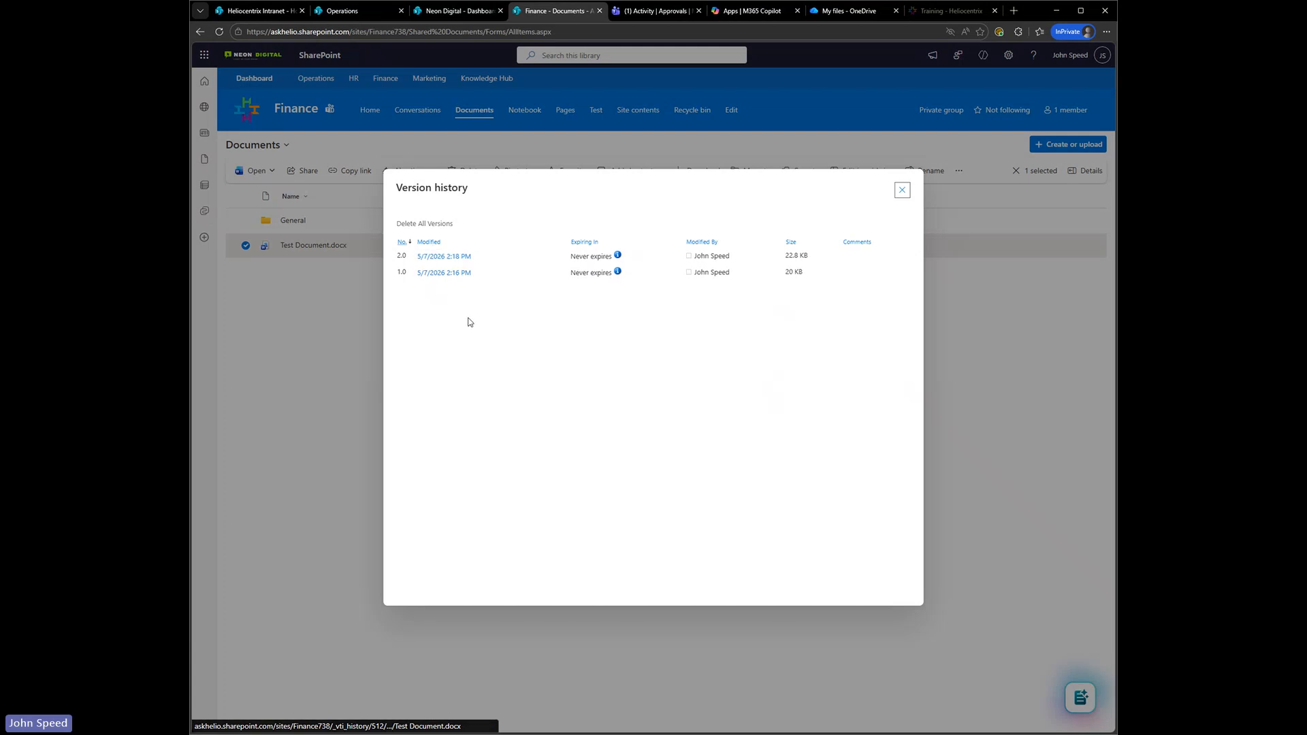
left_click(902, 190)
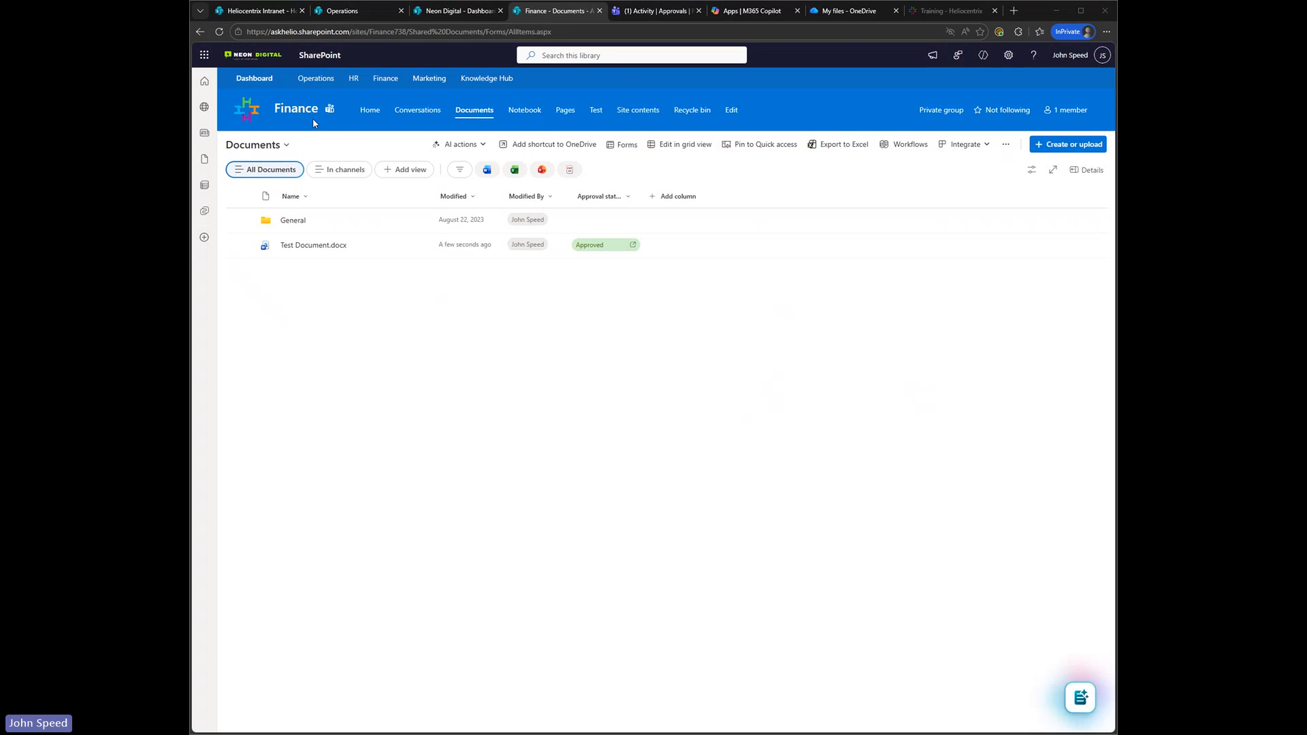
Create a new list on the Finance site from the Microsoft Expense tracker template
left_click(366, 111)
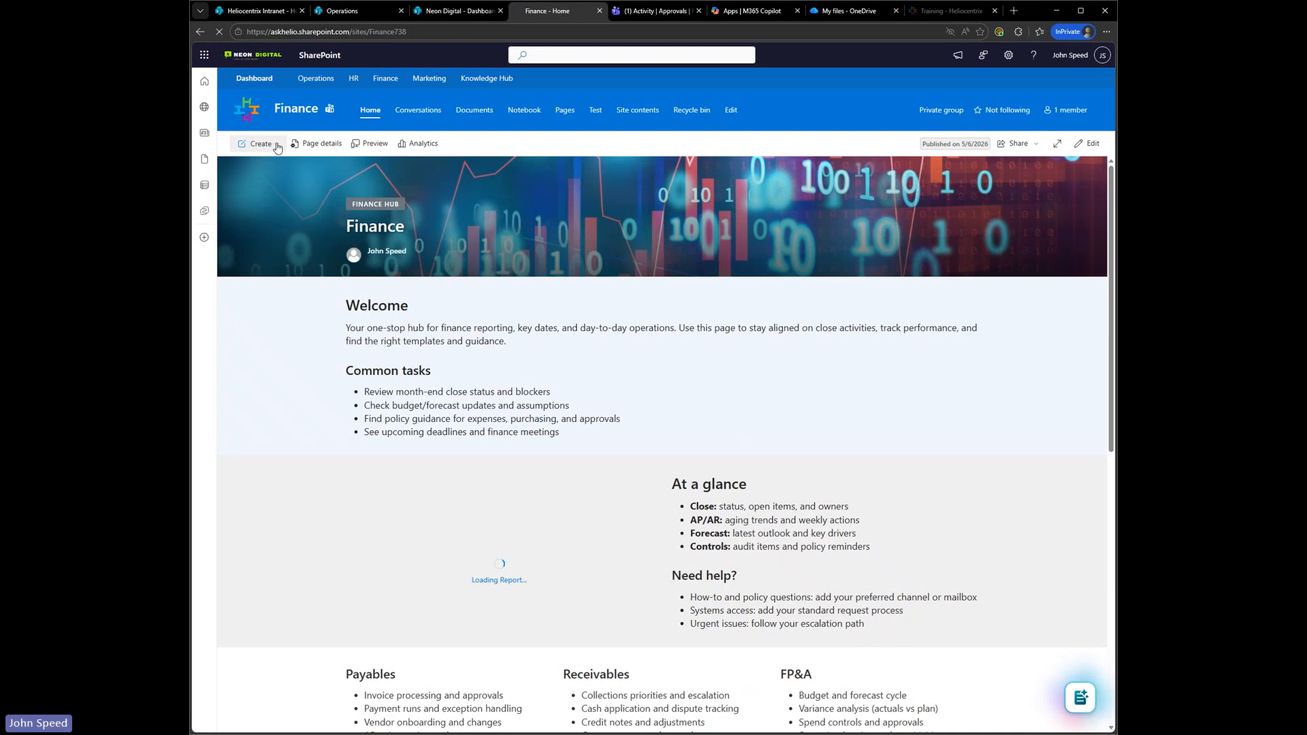
left_click(275, 144)
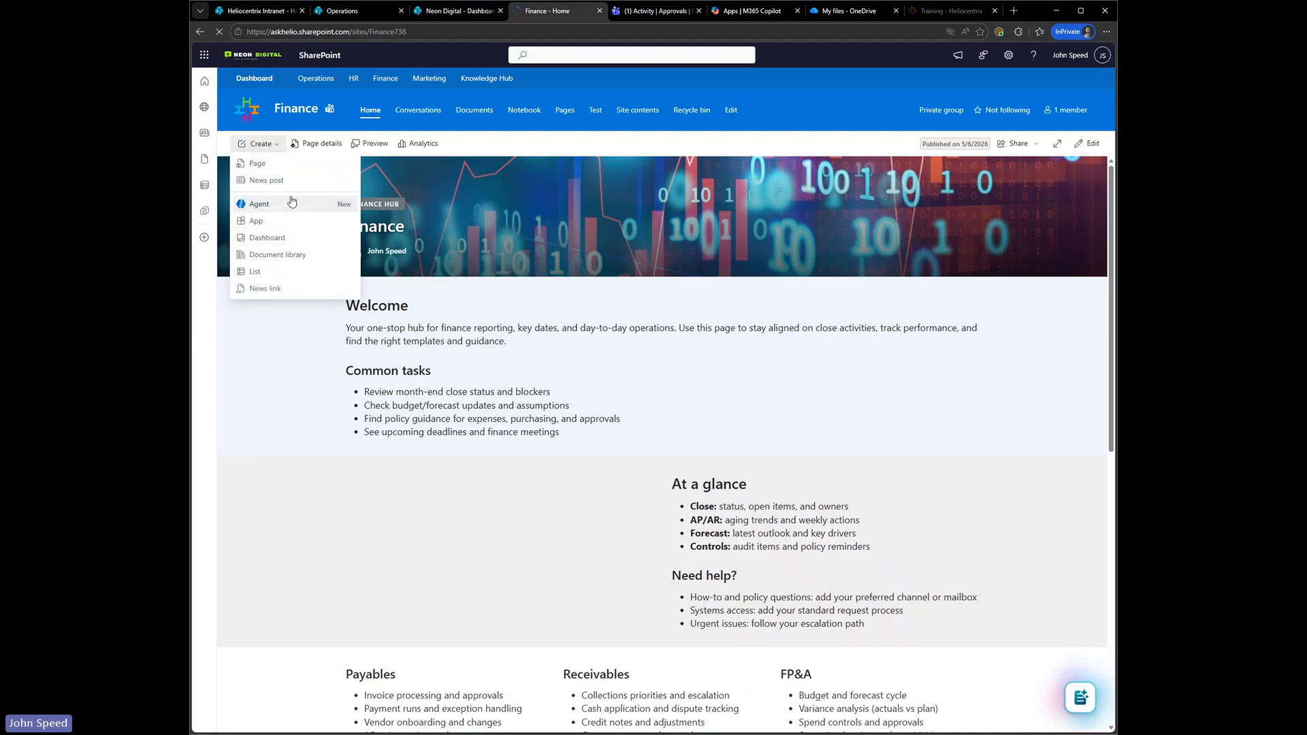
left_click(290, 278)
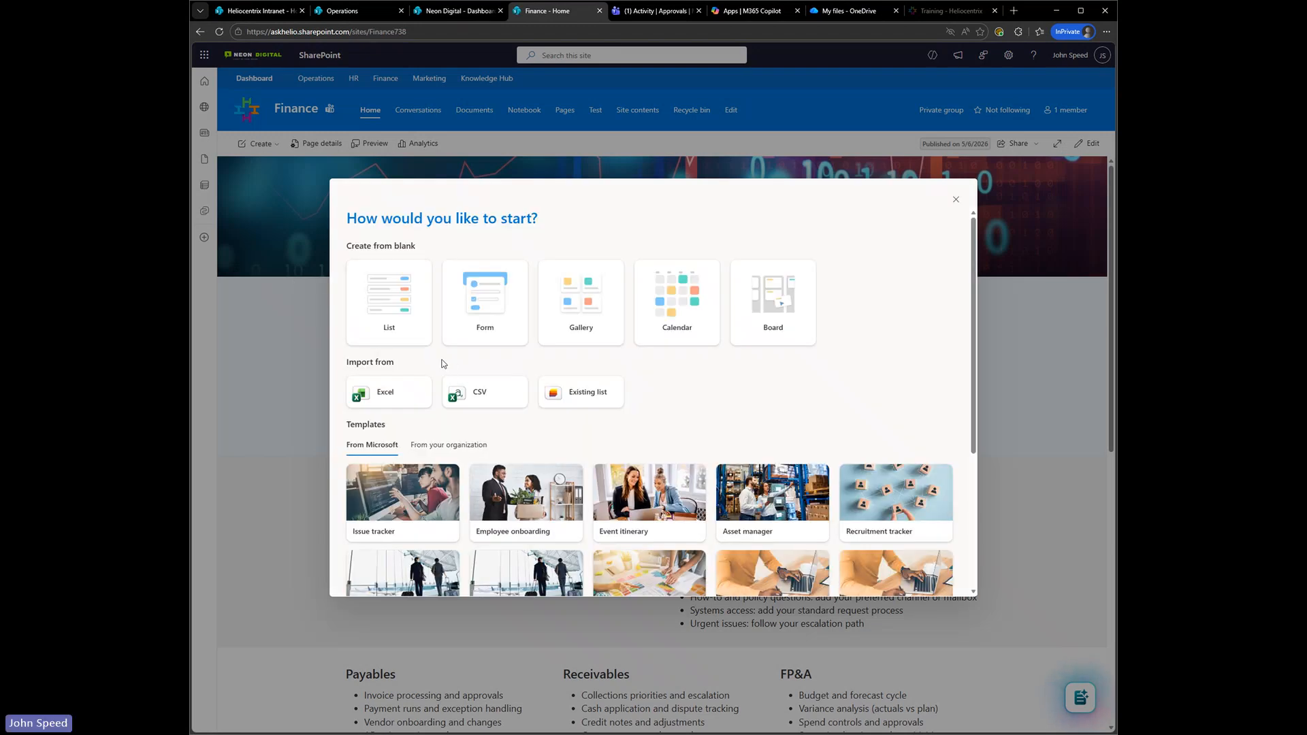
scroll(436, 388, "down", 3)
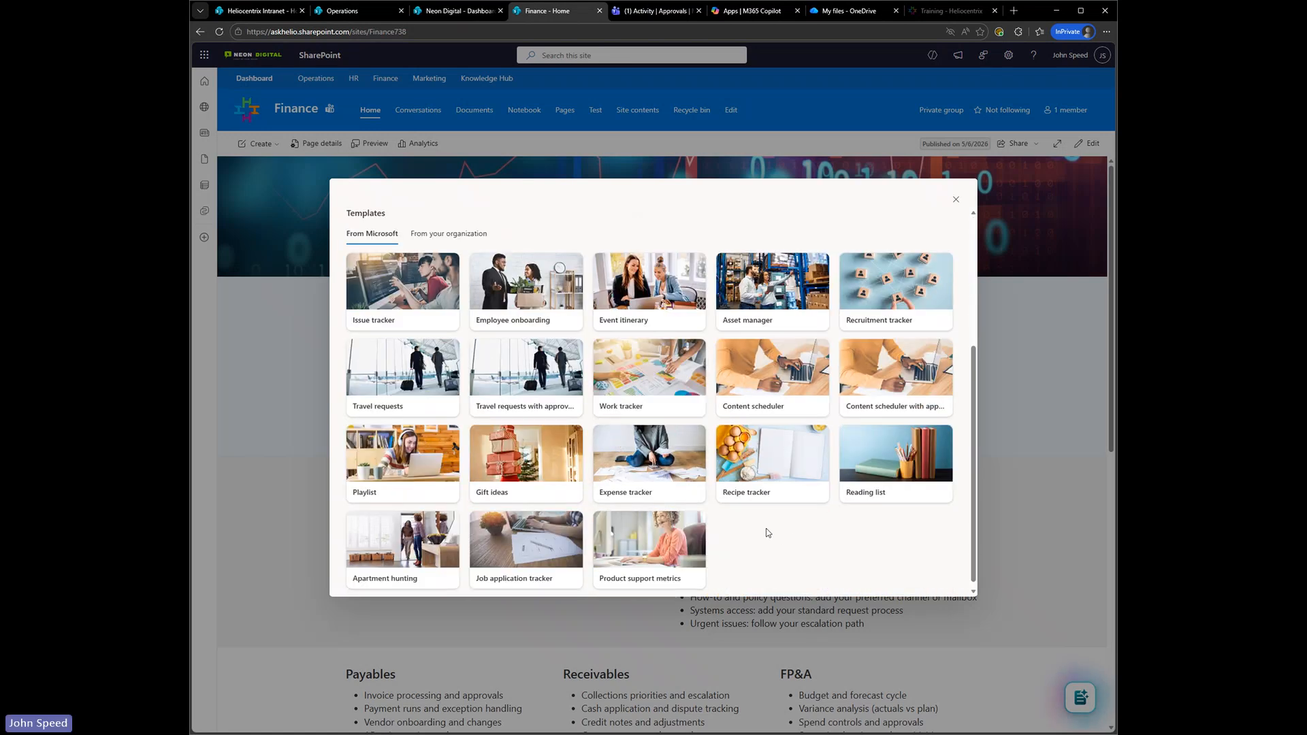
left_click(673, 488)
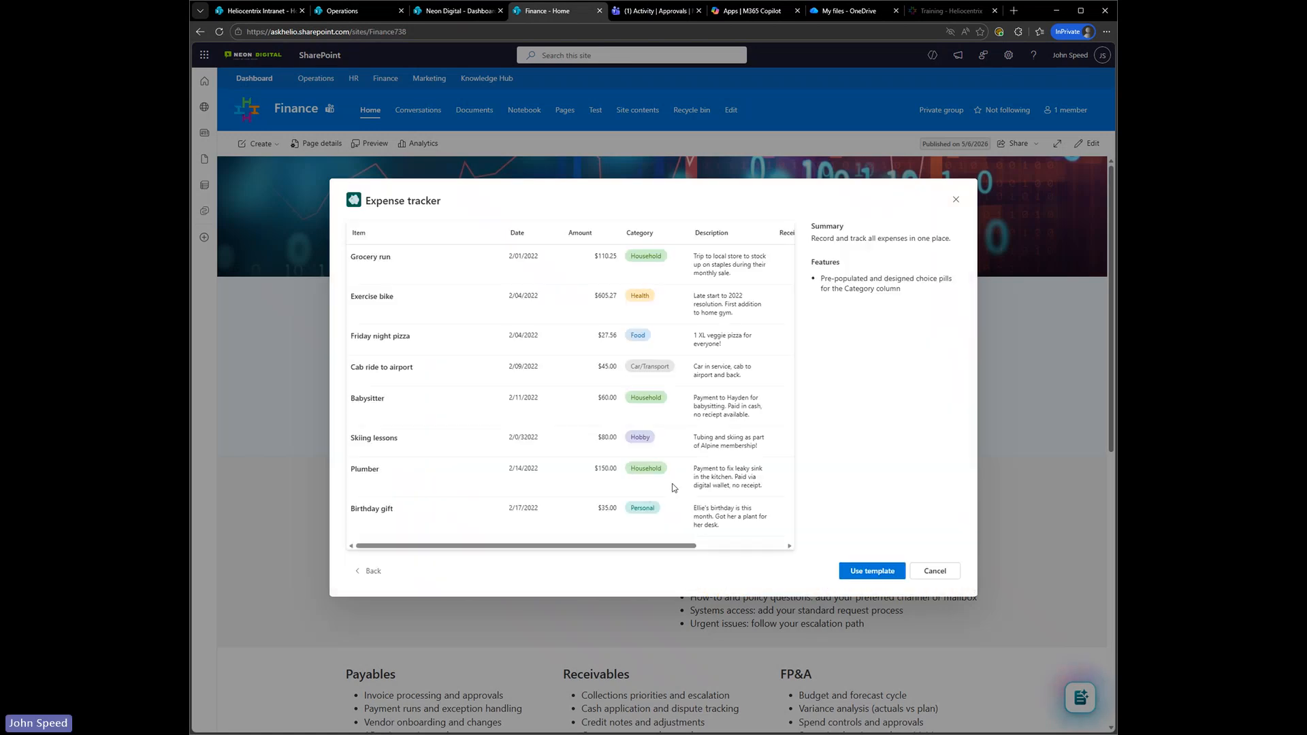
left_click(856, 580)
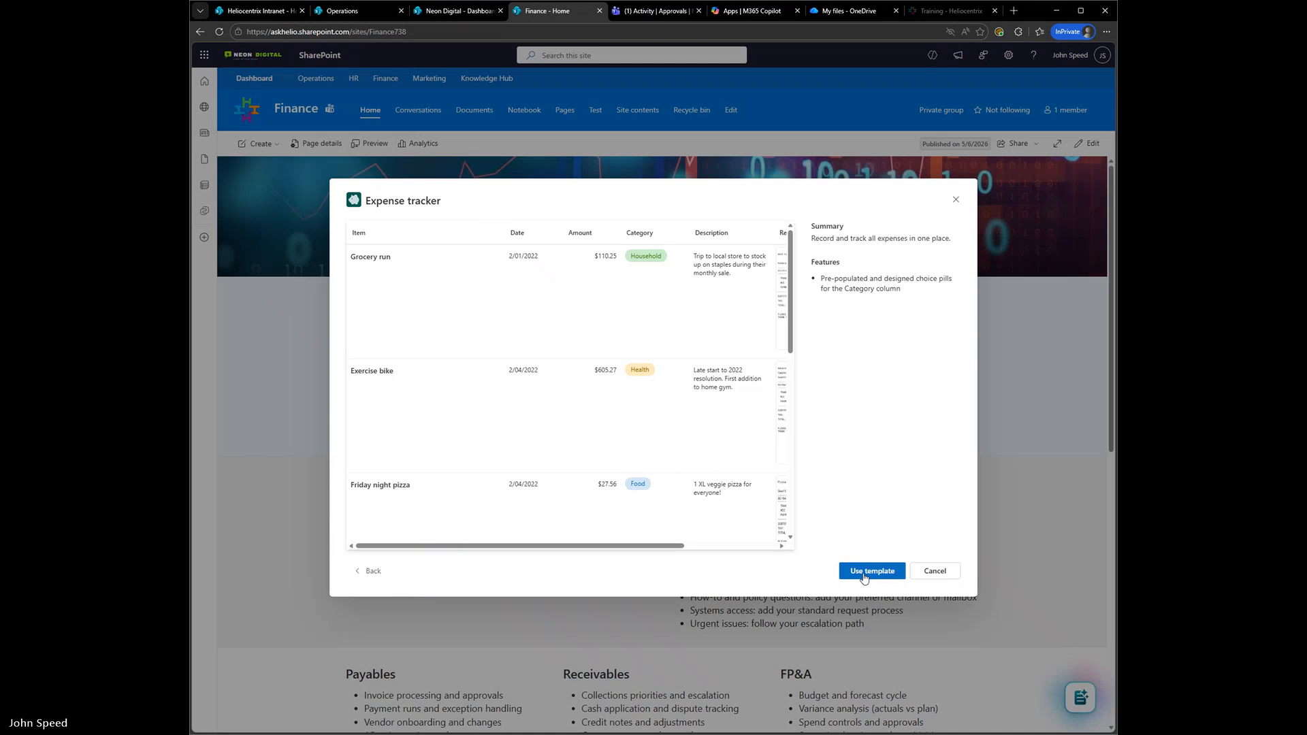
left_click(866, 578)
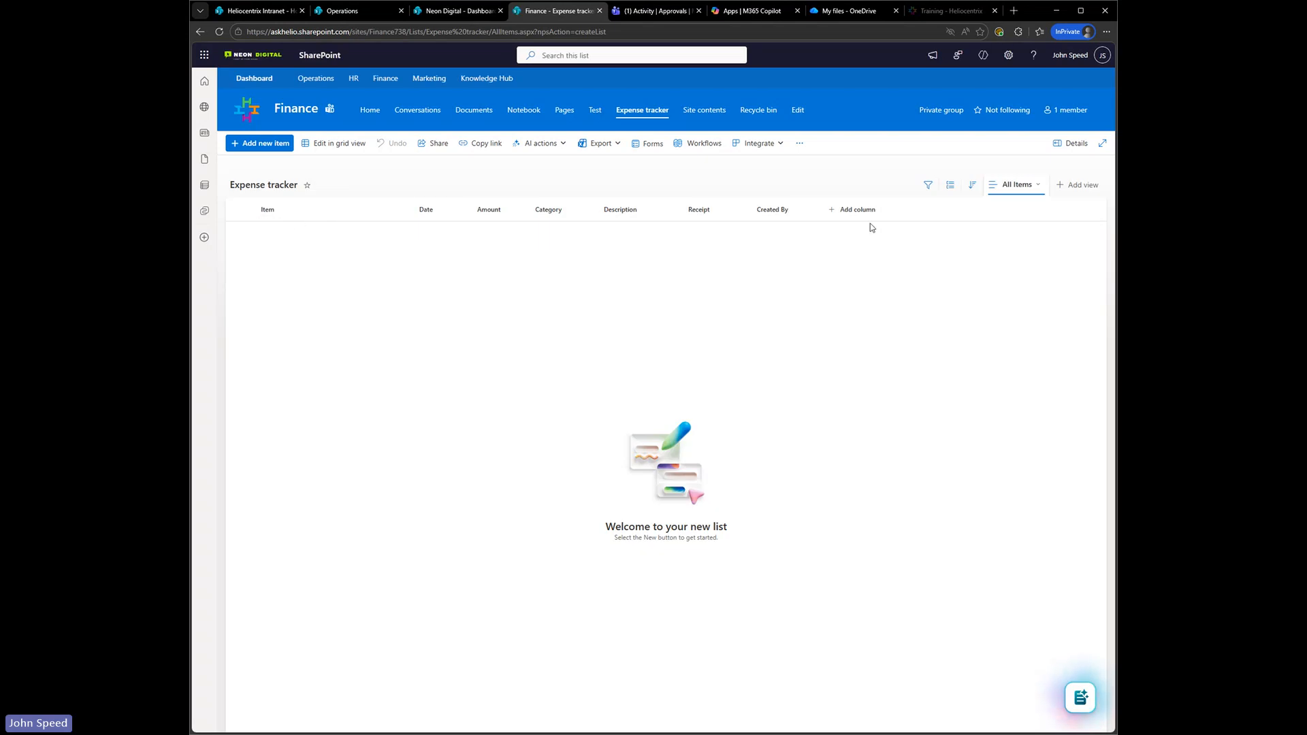
Start a new expense item called Networking Breakfast, dated 5/7/2026, with an amount of $20
left_click(253, 144)
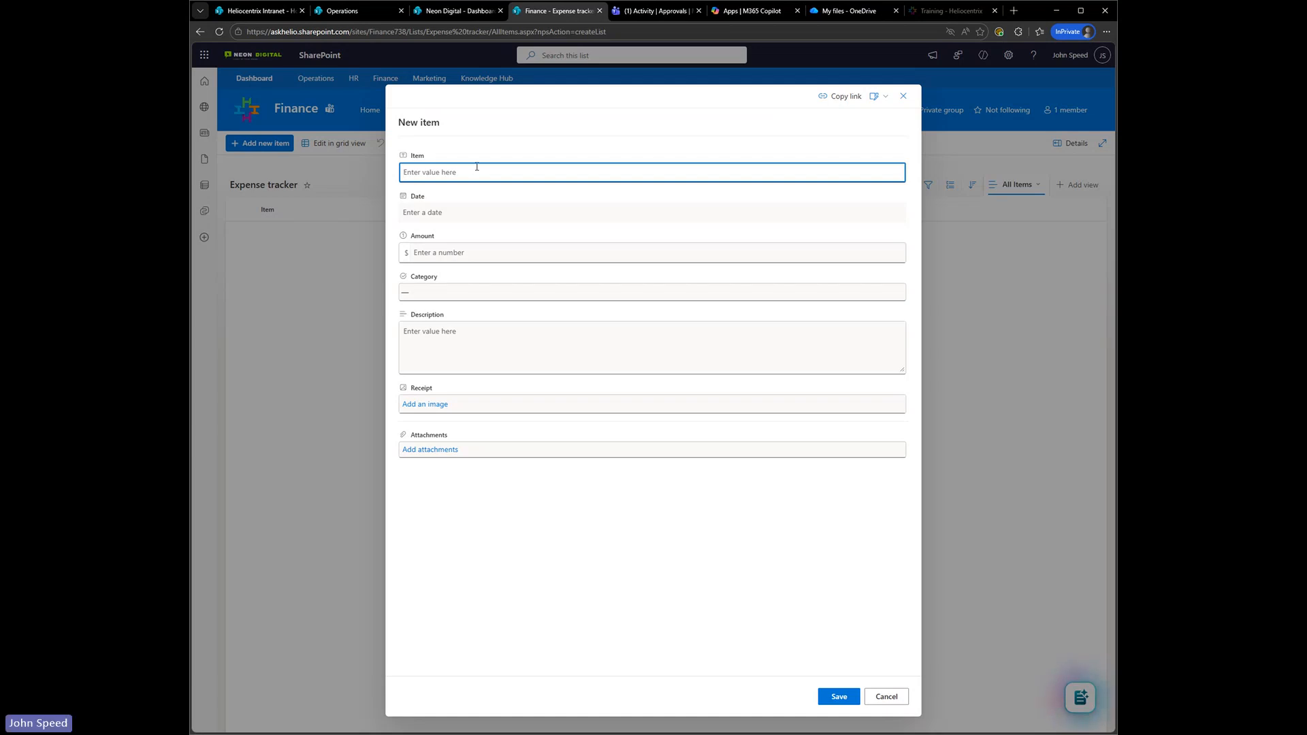
type("Networking Breakfast")
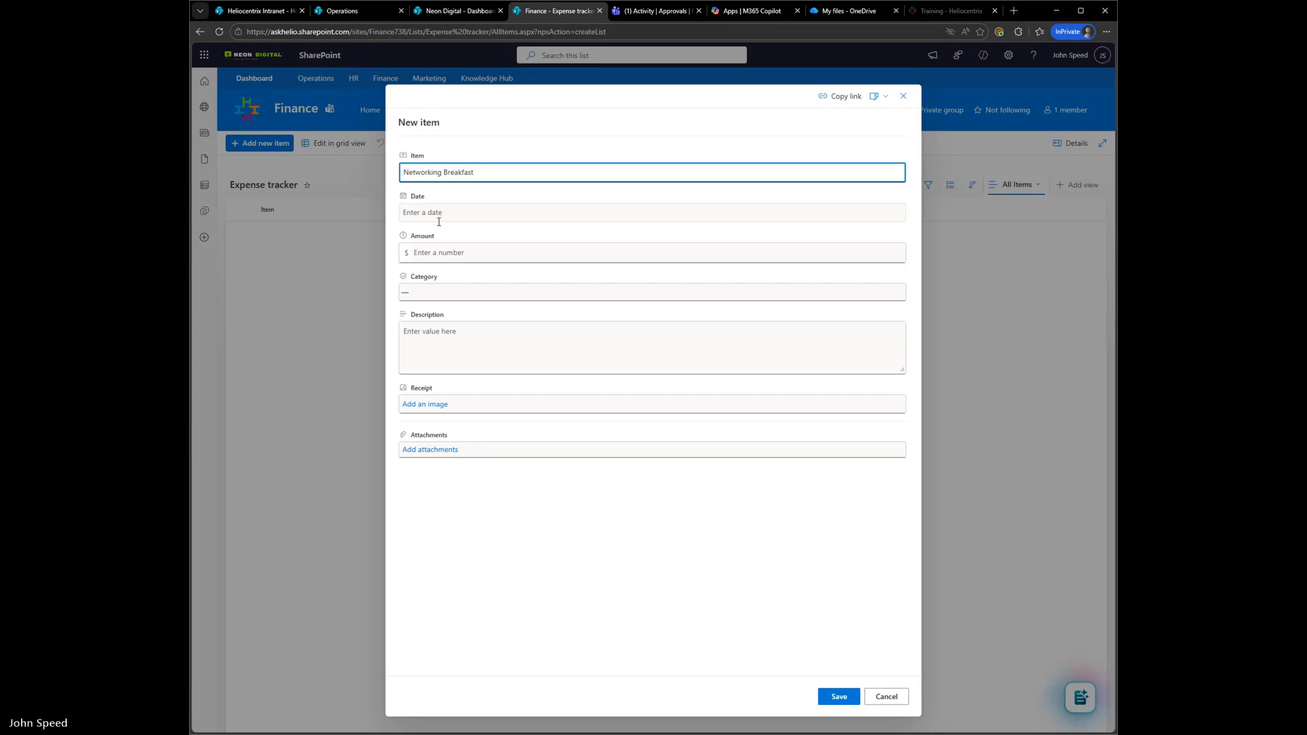
left_click(439, 221)
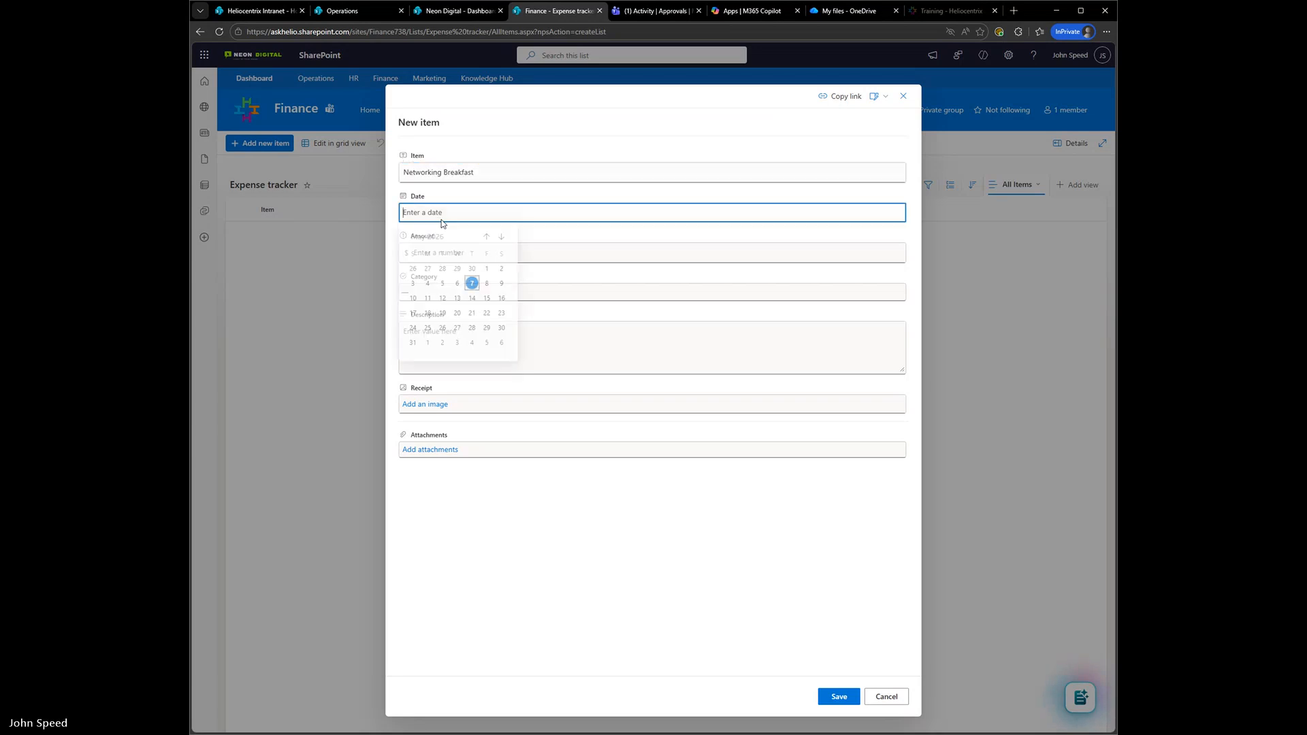
left_click(468, 285)
left_click(461, 253)
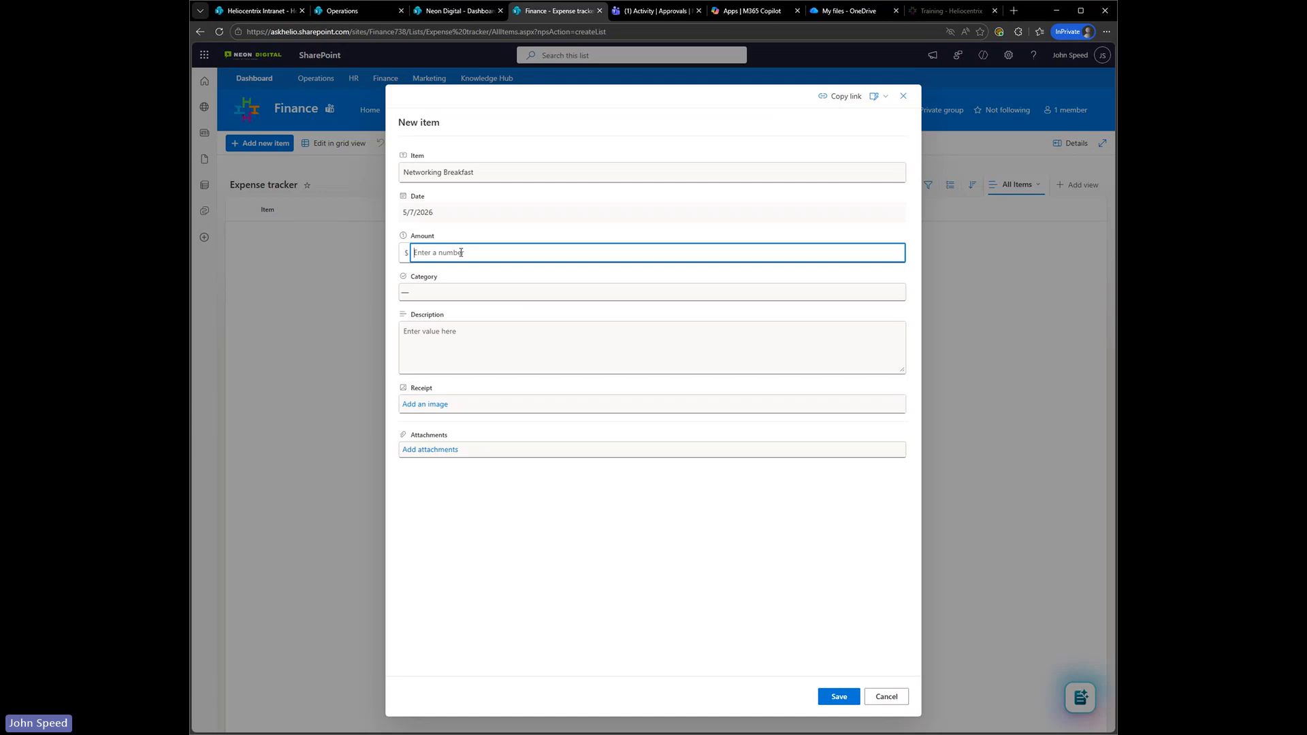
type("20")
Assign the Food category to the new expense item and save it to the list
left_click(451, 293)
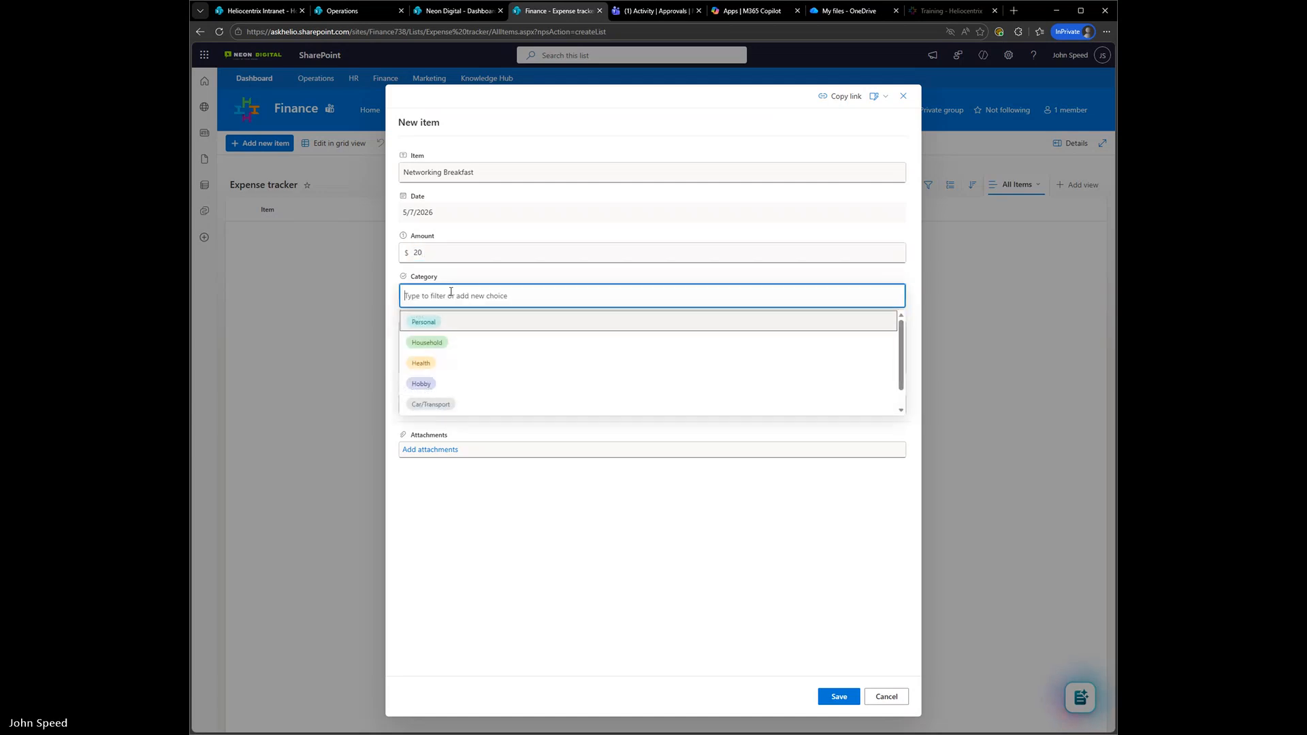
scroll(458, 345, "down", 1)
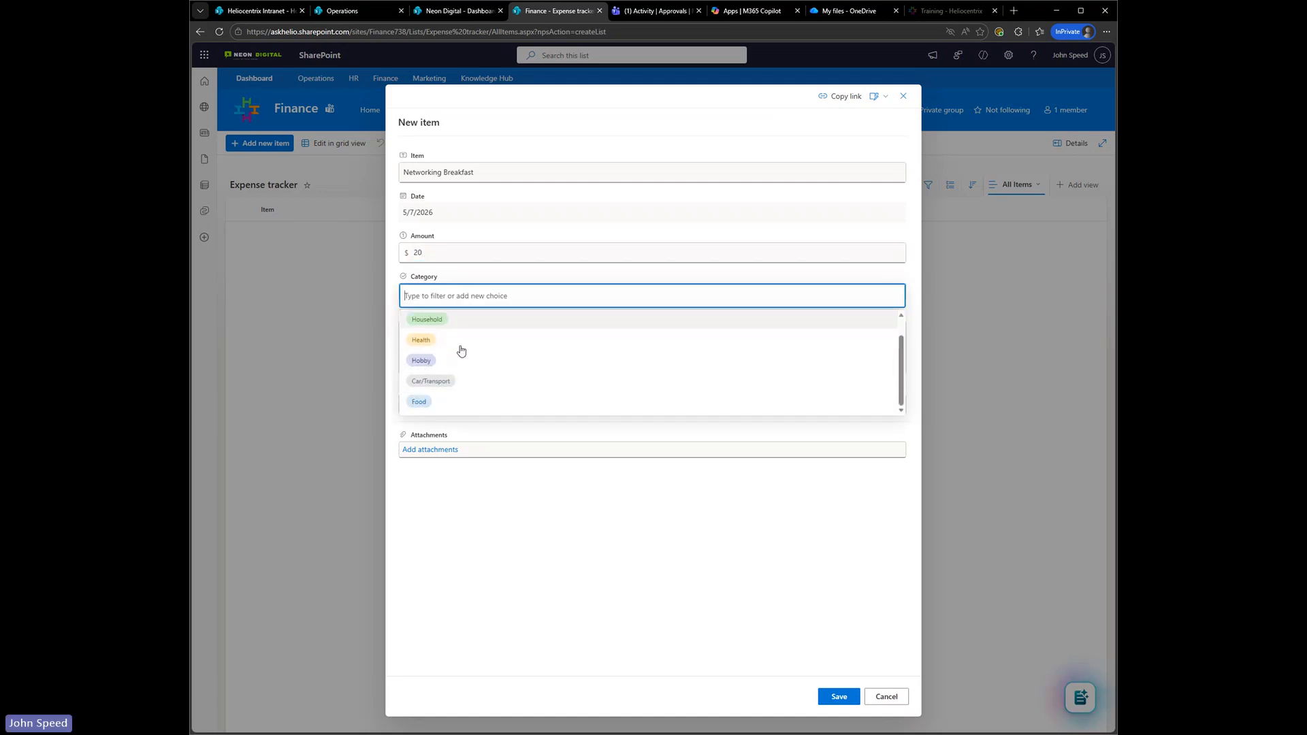
scroll(460, 340, "up", 1)
scroll(461, 374, "down", 1)
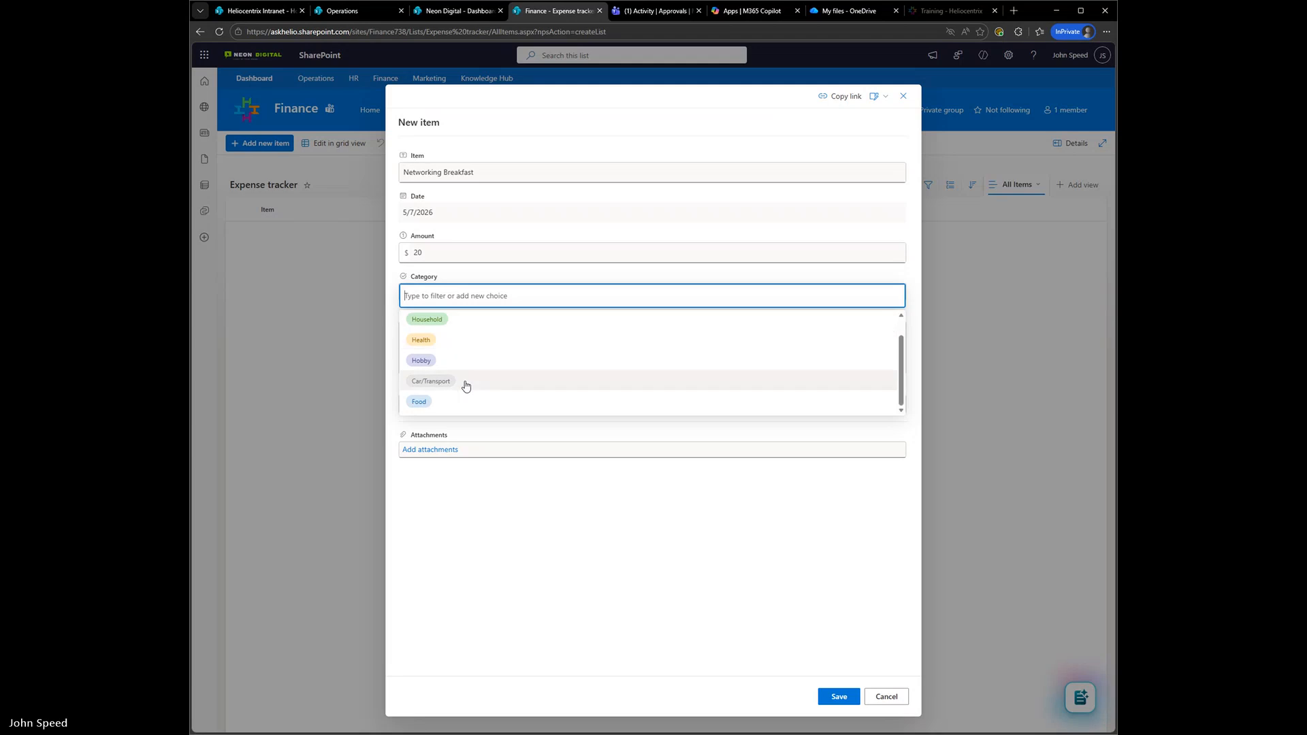
left_click(468, 407)
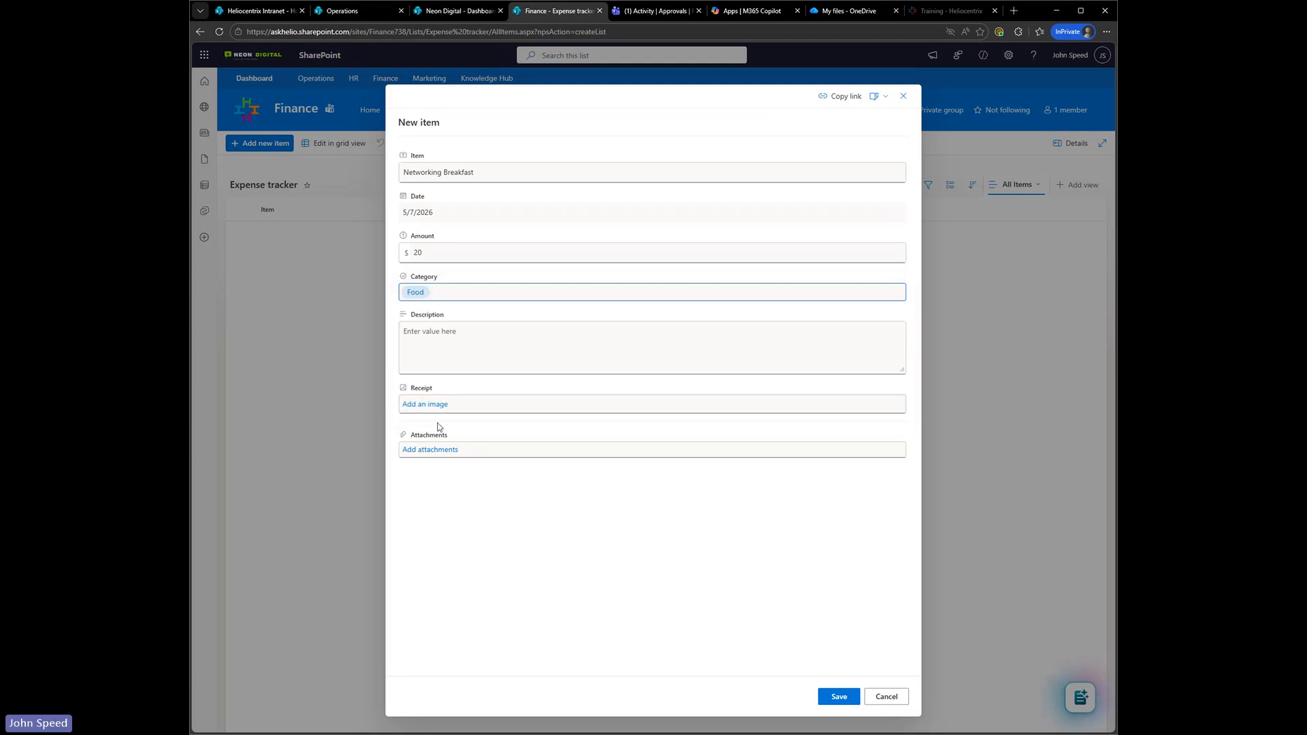
left_click(842, 695)
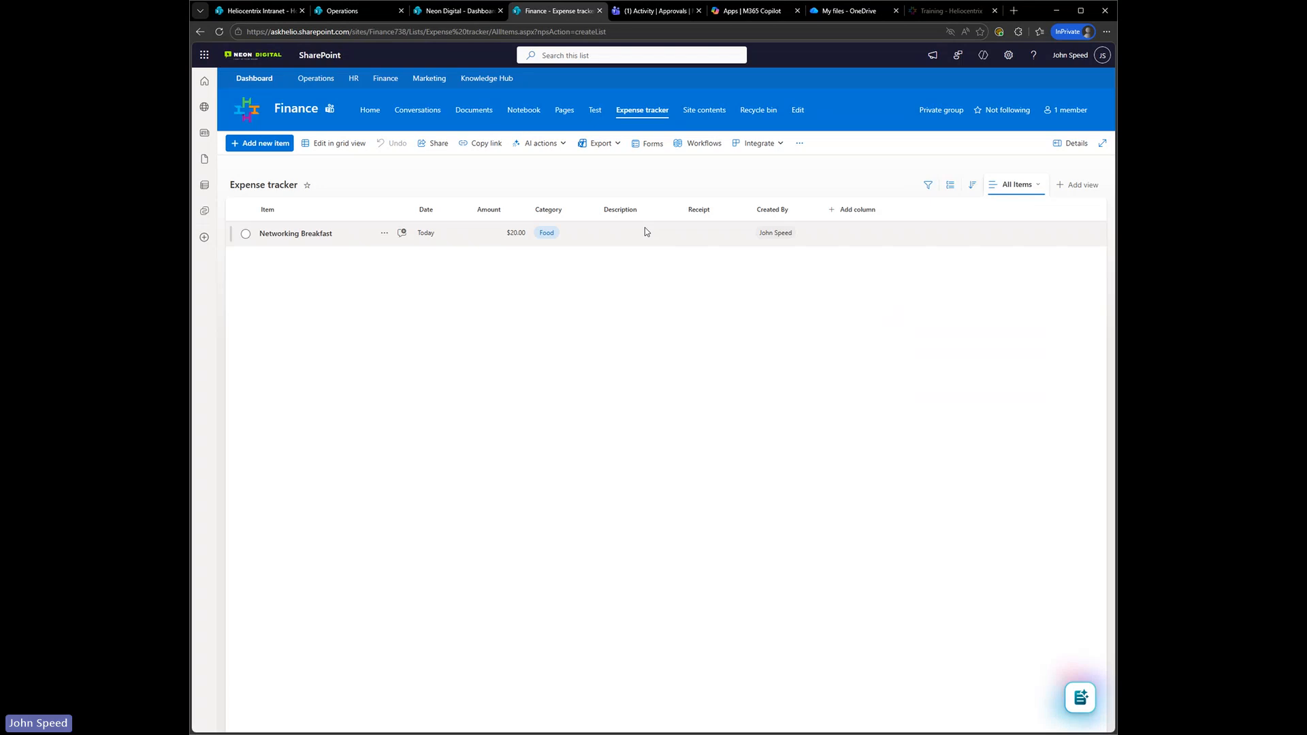
View the export options available for the Expense tracker list and dismiss them without exporting
left_click(616, 144)
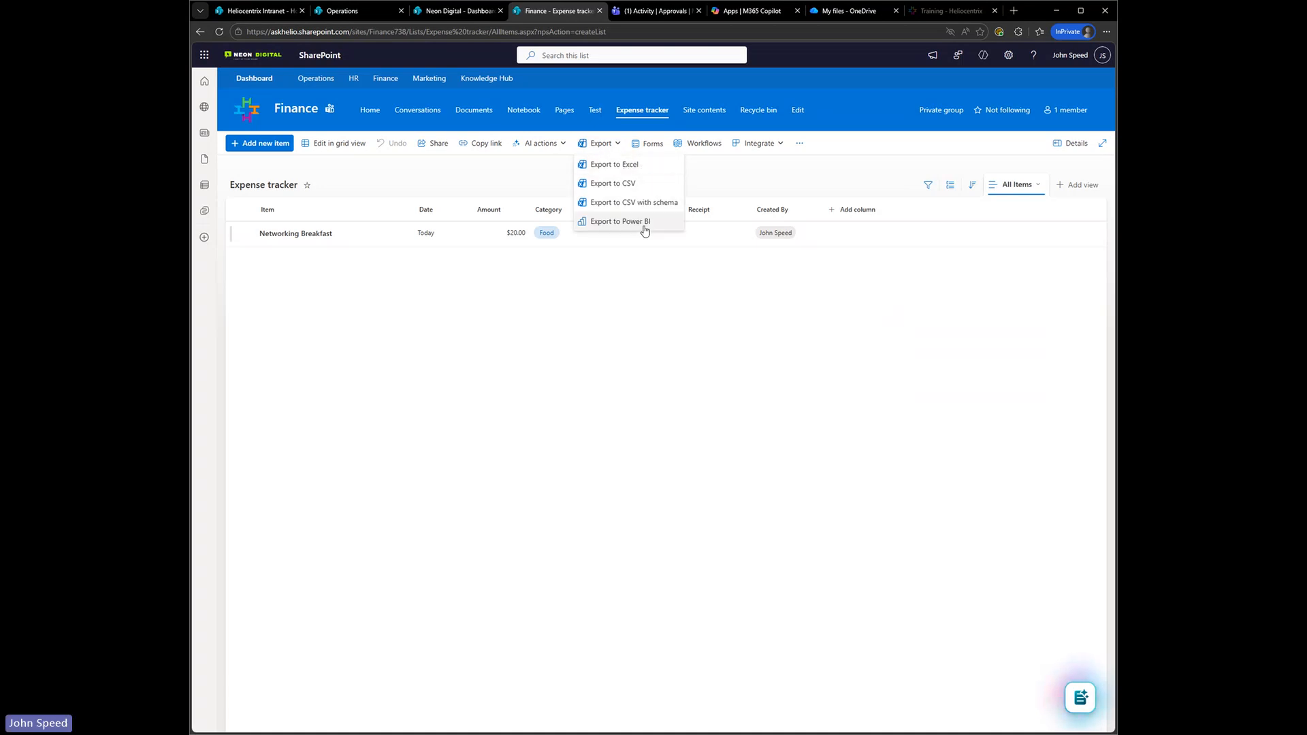
left_click(772, 340)
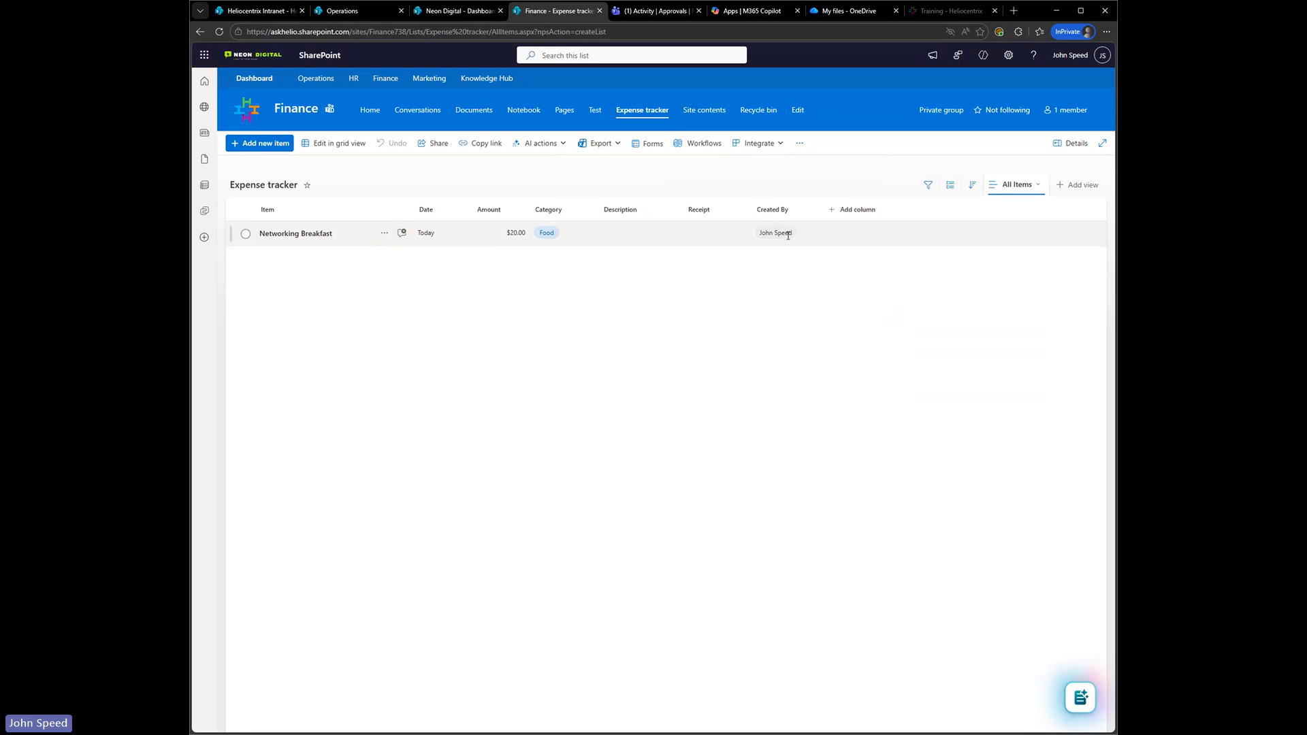
mouse_move(788, 235)
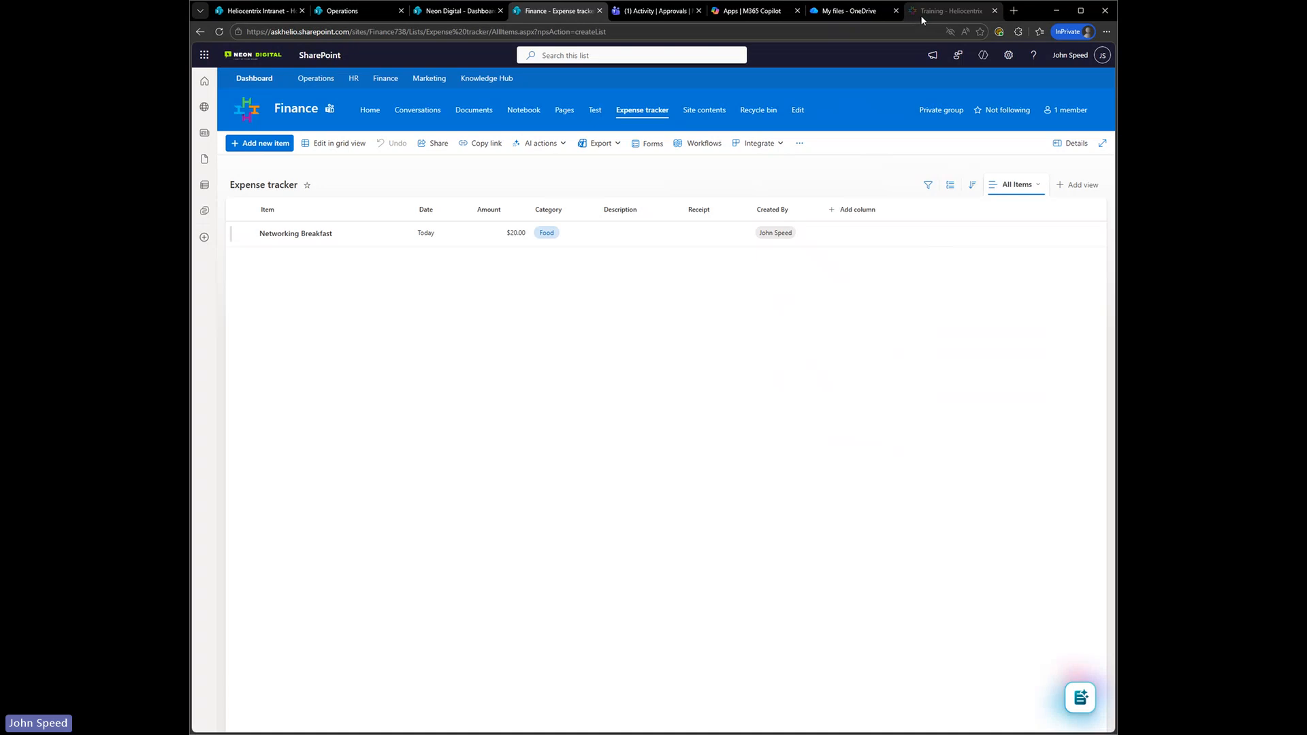
Switch to the Heliocentrix training web page and examine the in-person Copilot and Microsoft Office Unlocked workshops, highlighting their titles
mouse_move(921, 15)
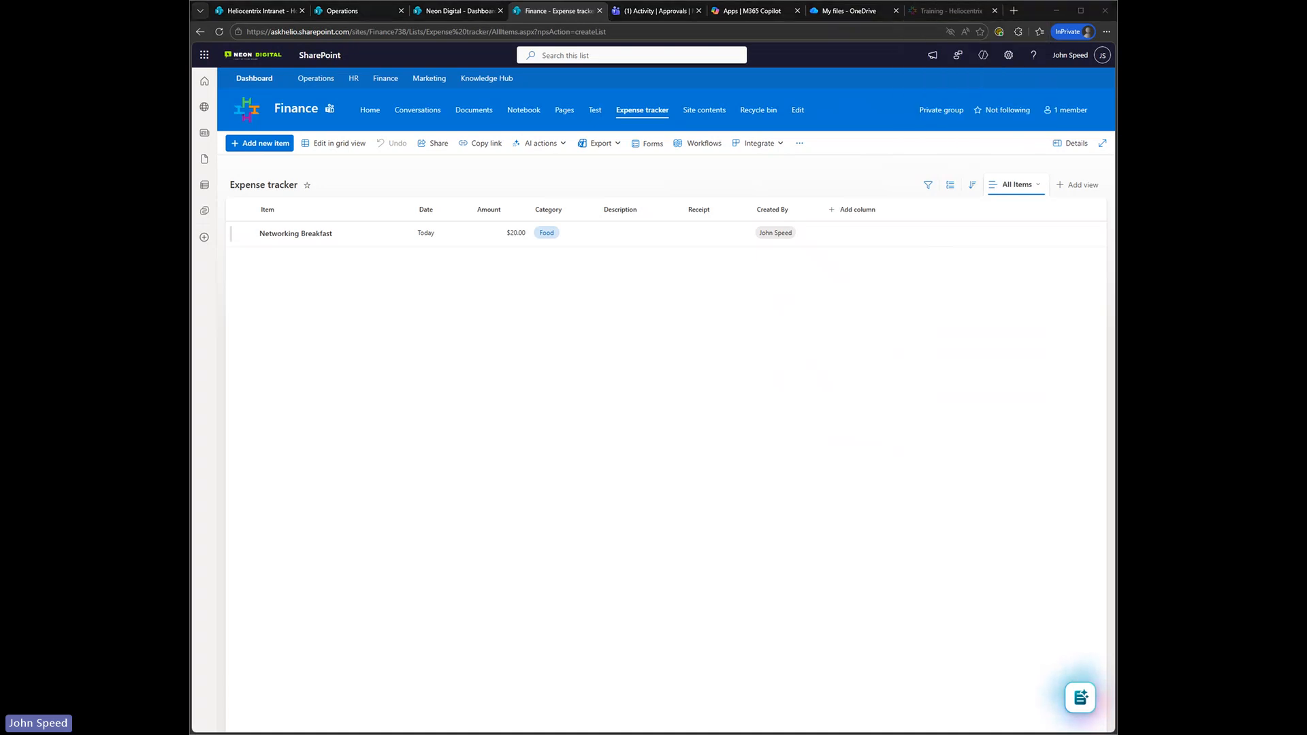
left_click(962, 15)
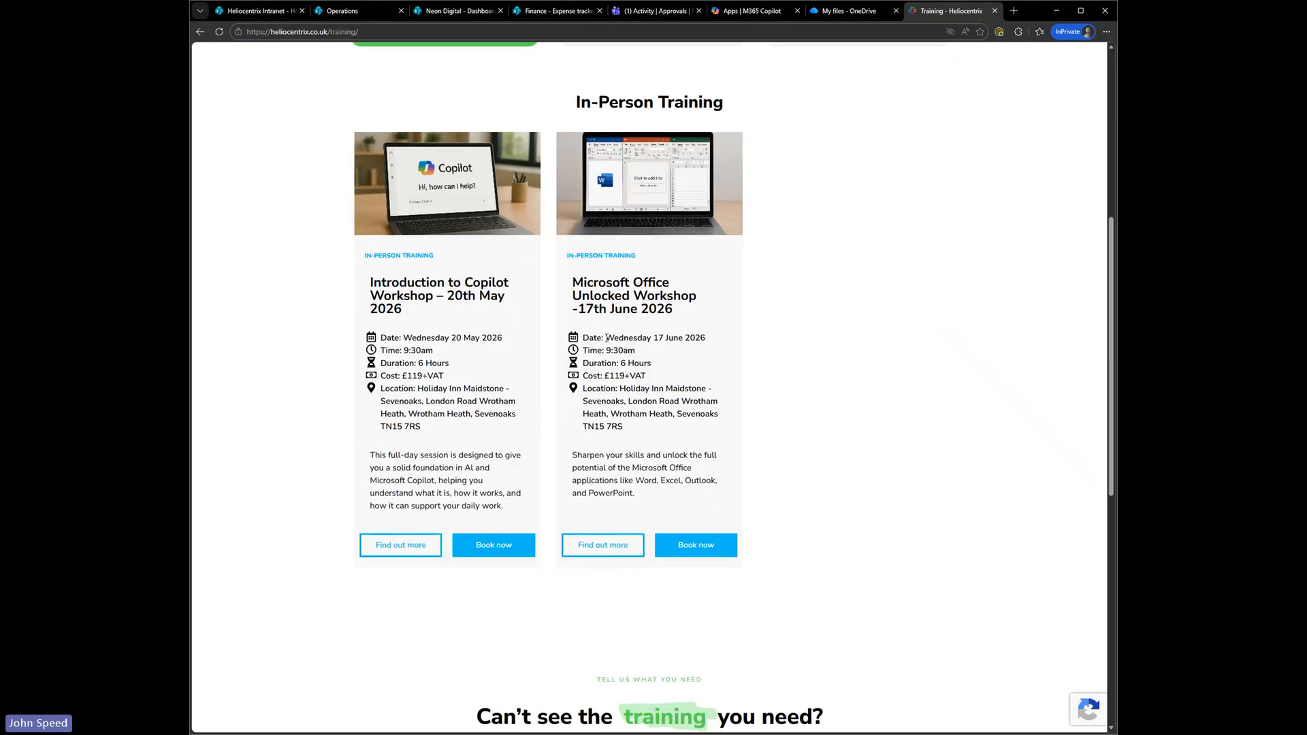
scroll(579, 288, "up", 1)
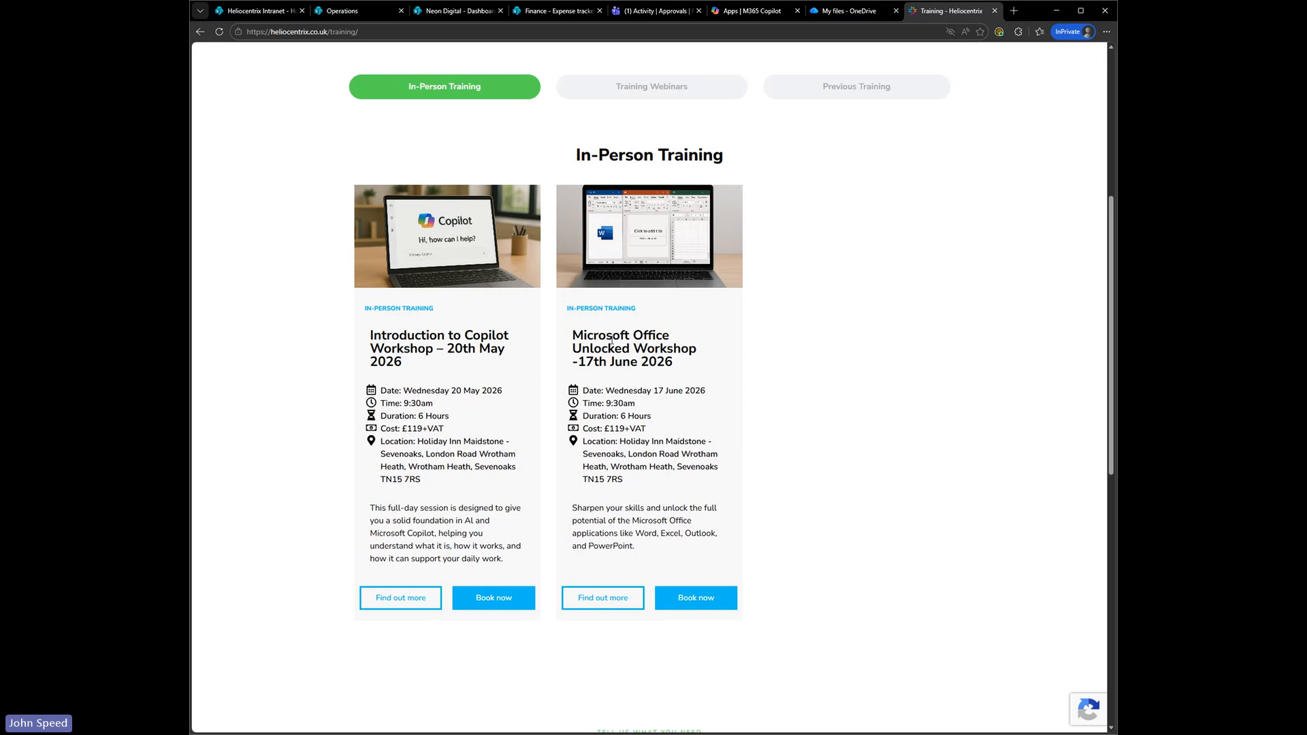
left_click_drag(369, 335, 416, 352)
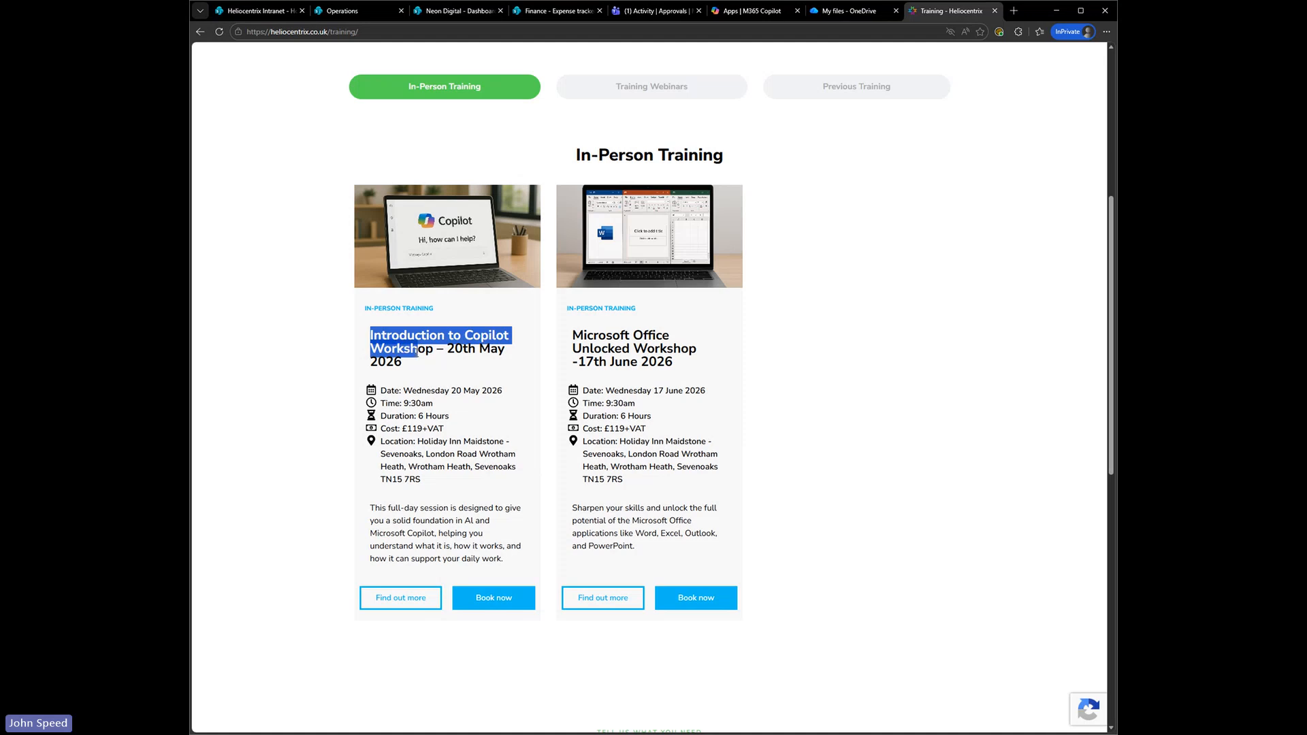
left_click(444, 371)
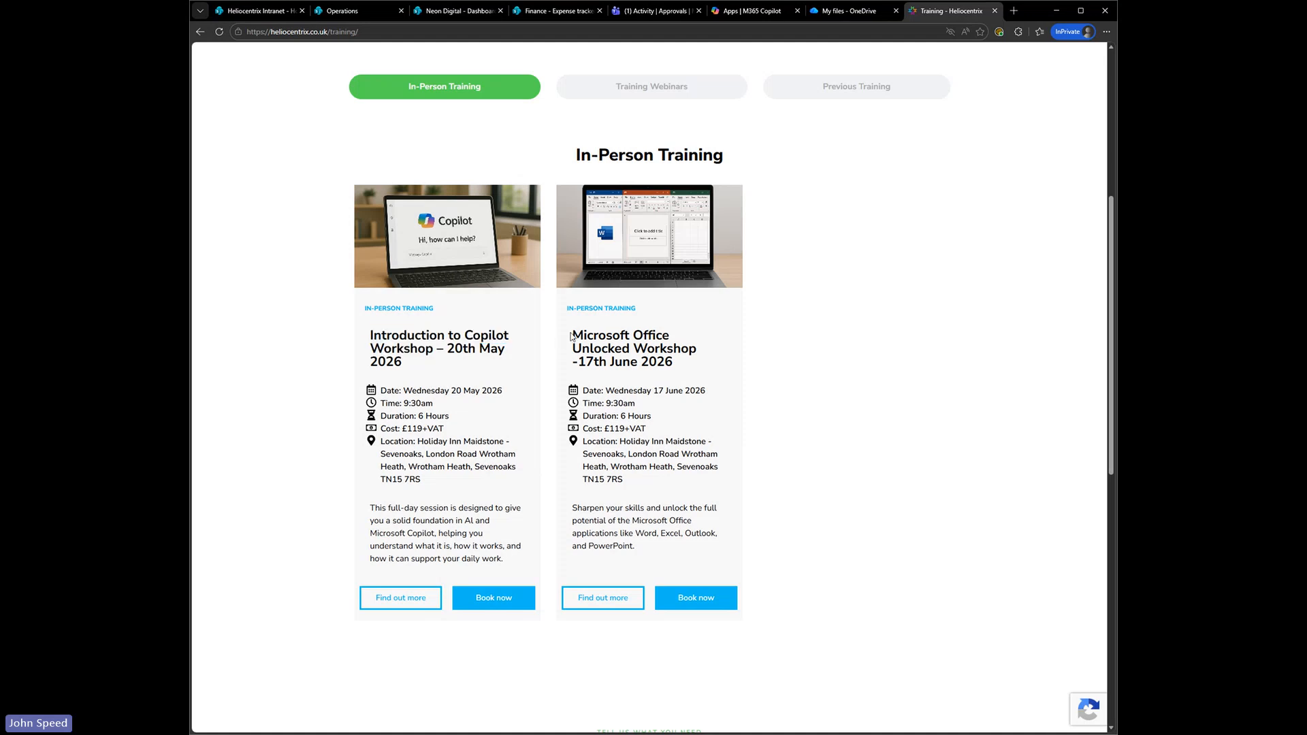
left_click_drag(571, 336, 701, 351)
scroll(686, 365, "up", 1)
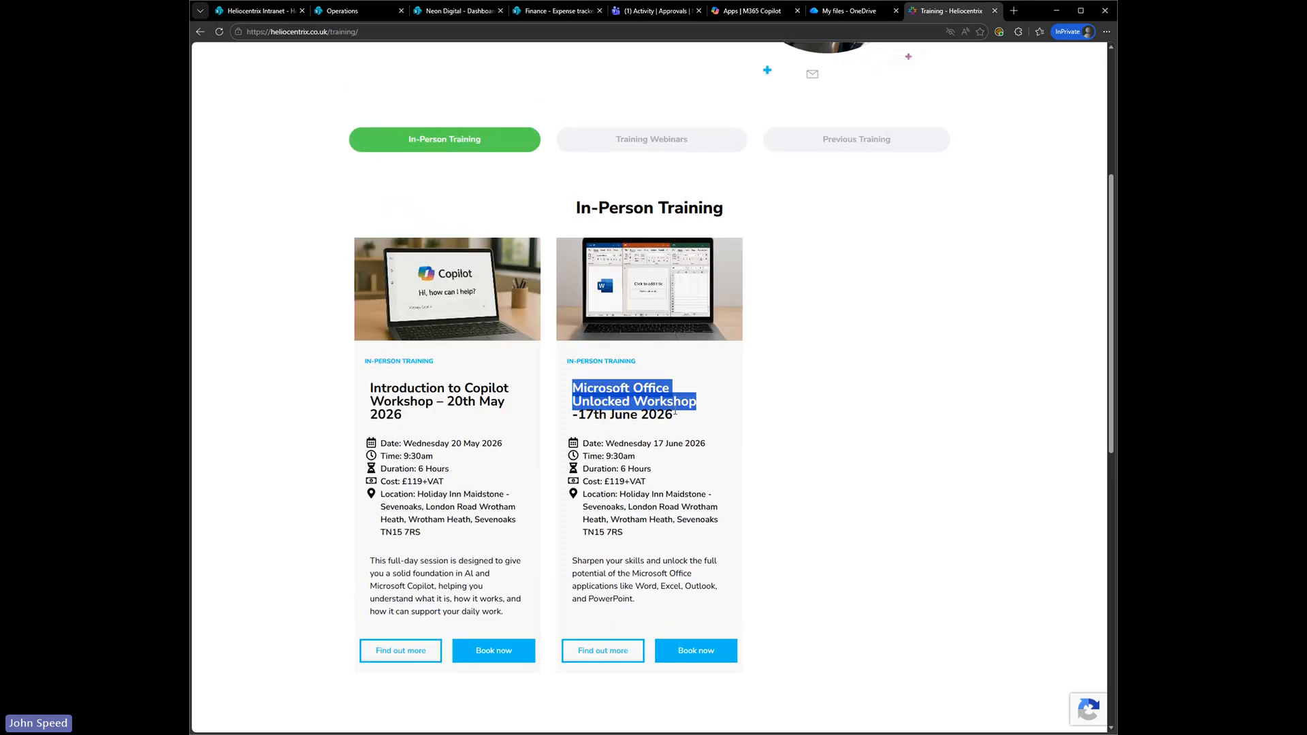
scroll(675, 411, "up", 1)
scroll(700, 482, "up", 2)
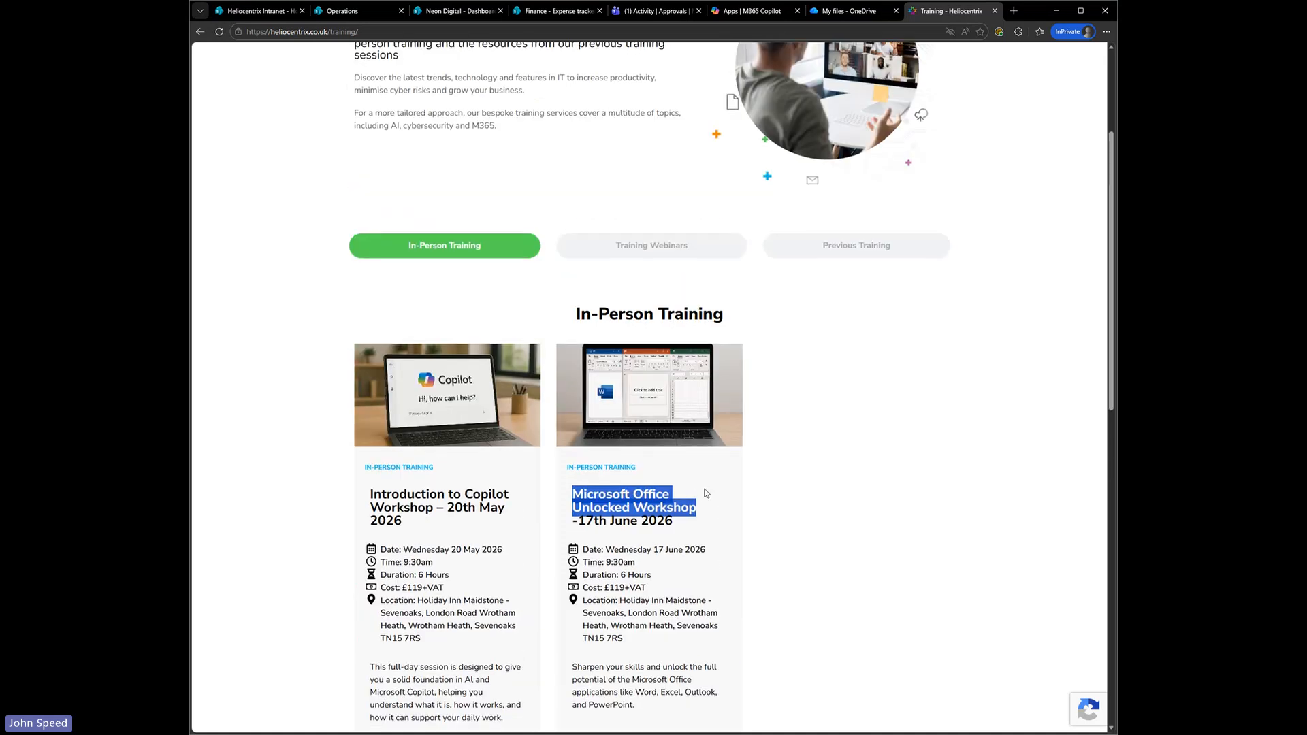